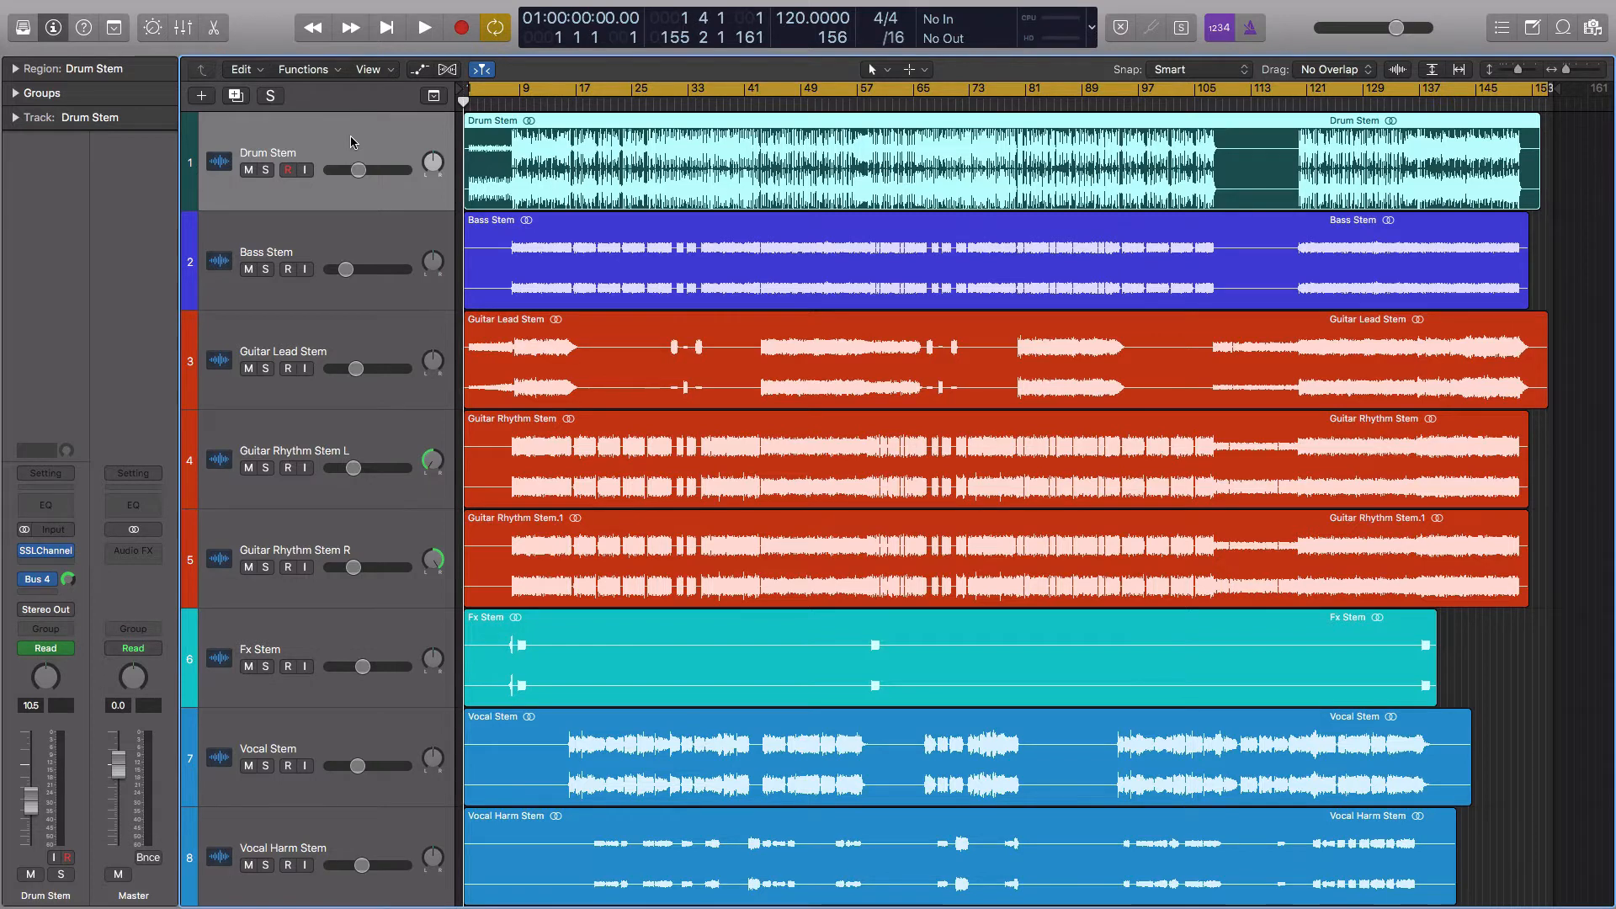
Show the volume automation lanes on the tracks, leaving the Drum Stem's automation points as they are
key(a)
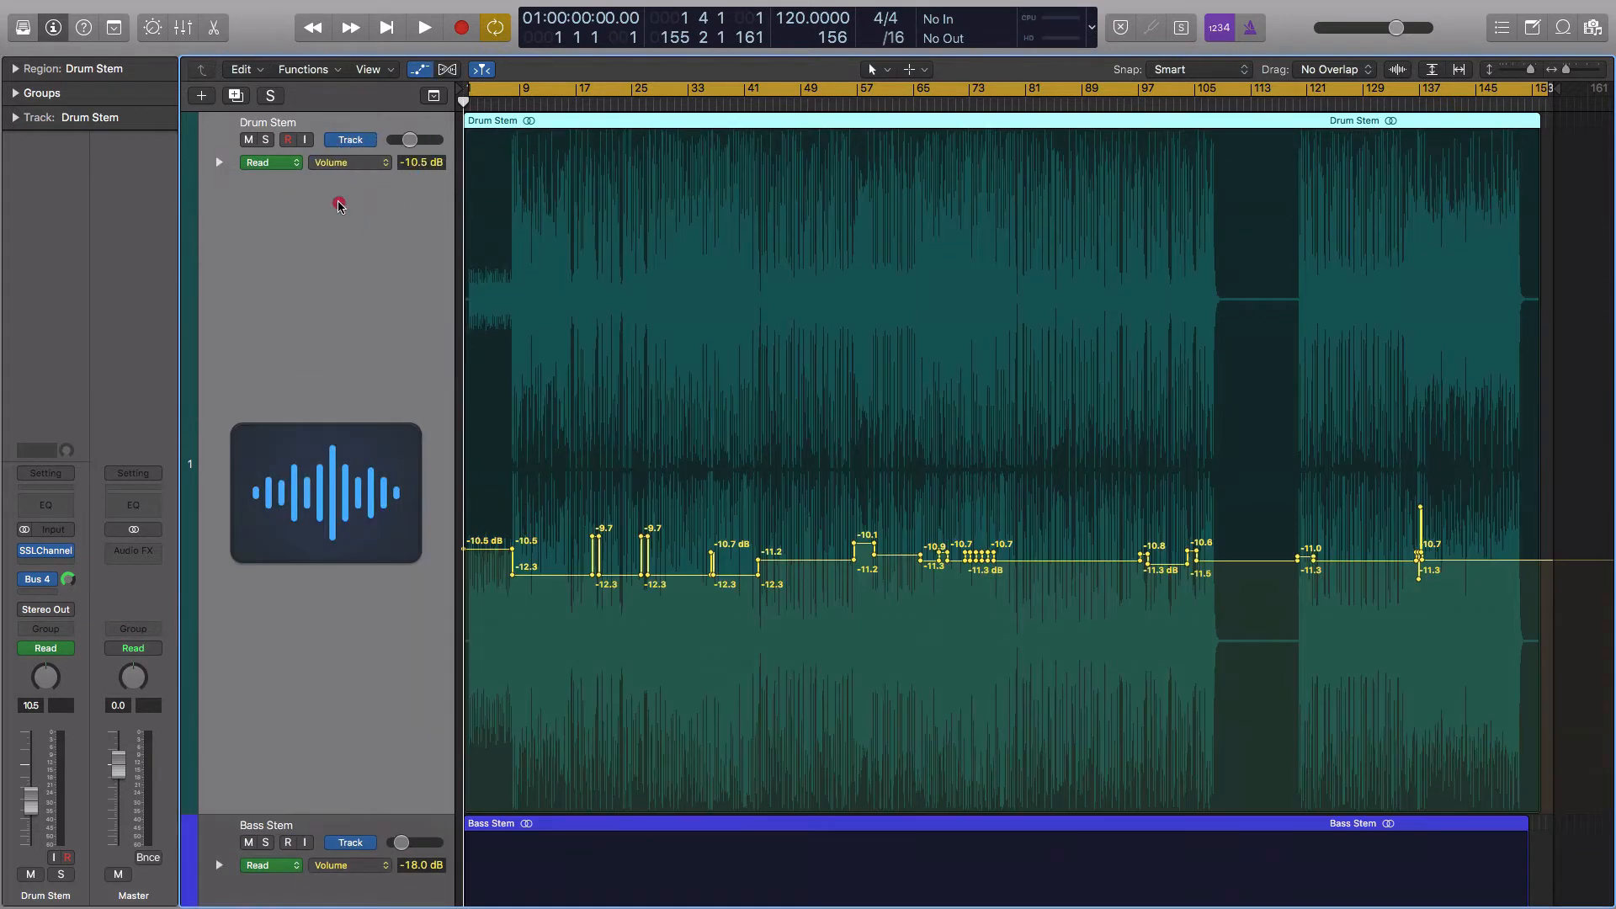
scroll(549, 244, up, 1)
scroll(696, 396, down, 2)
click(563, 576)
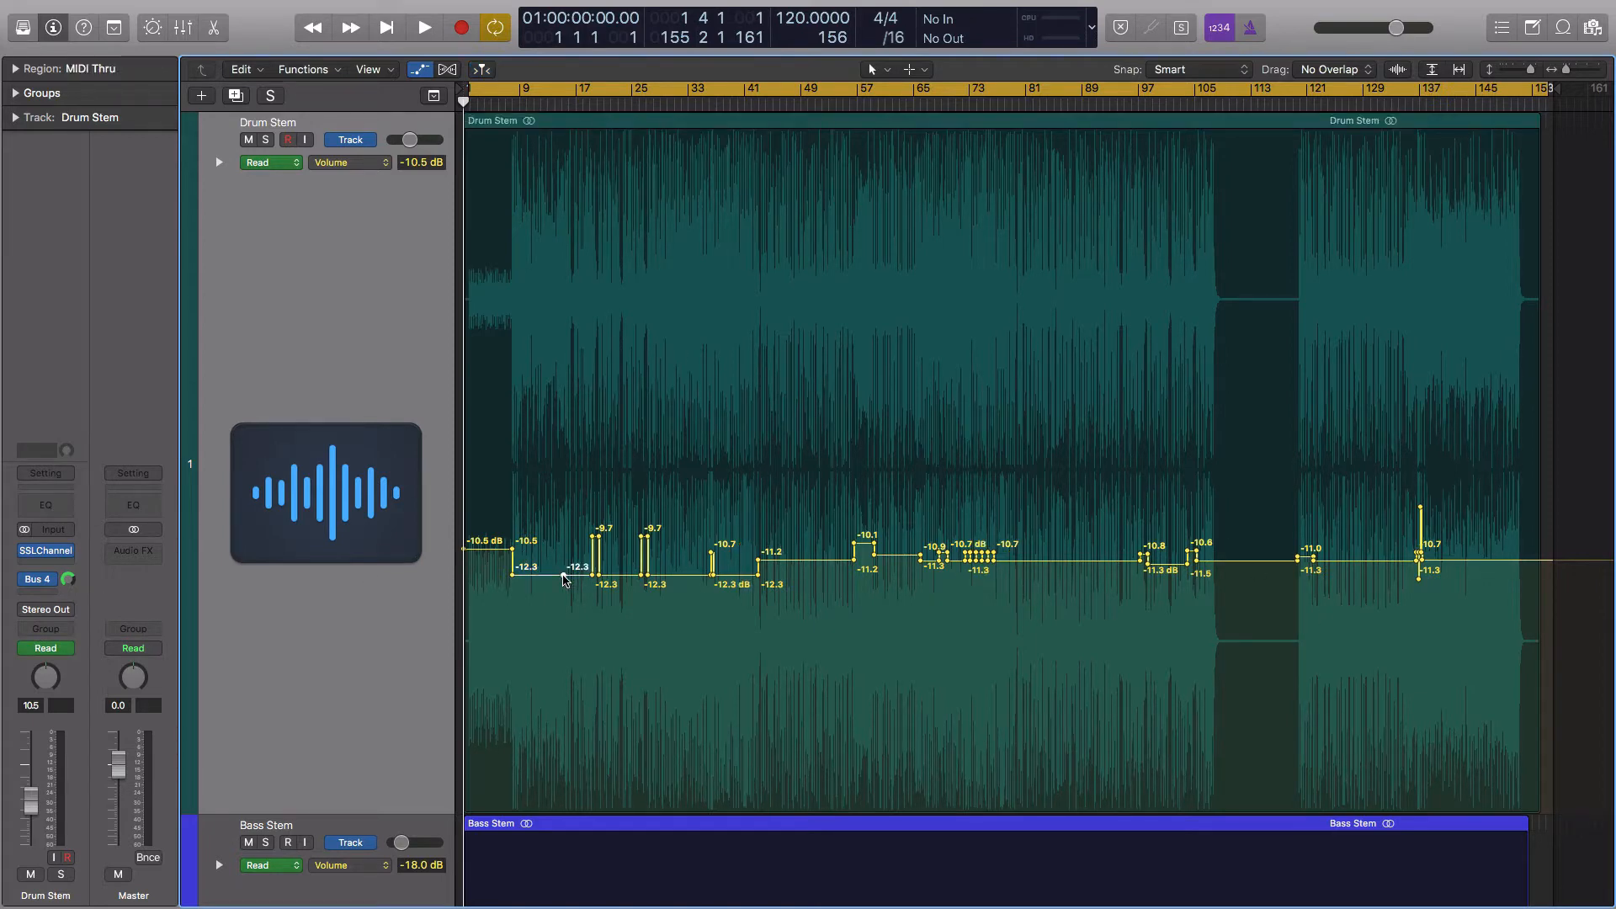
click(563, 575)
Examine the Drum Stem's volume automation from the intro through roughly bar 53
scroll(595, 338, down, 3)
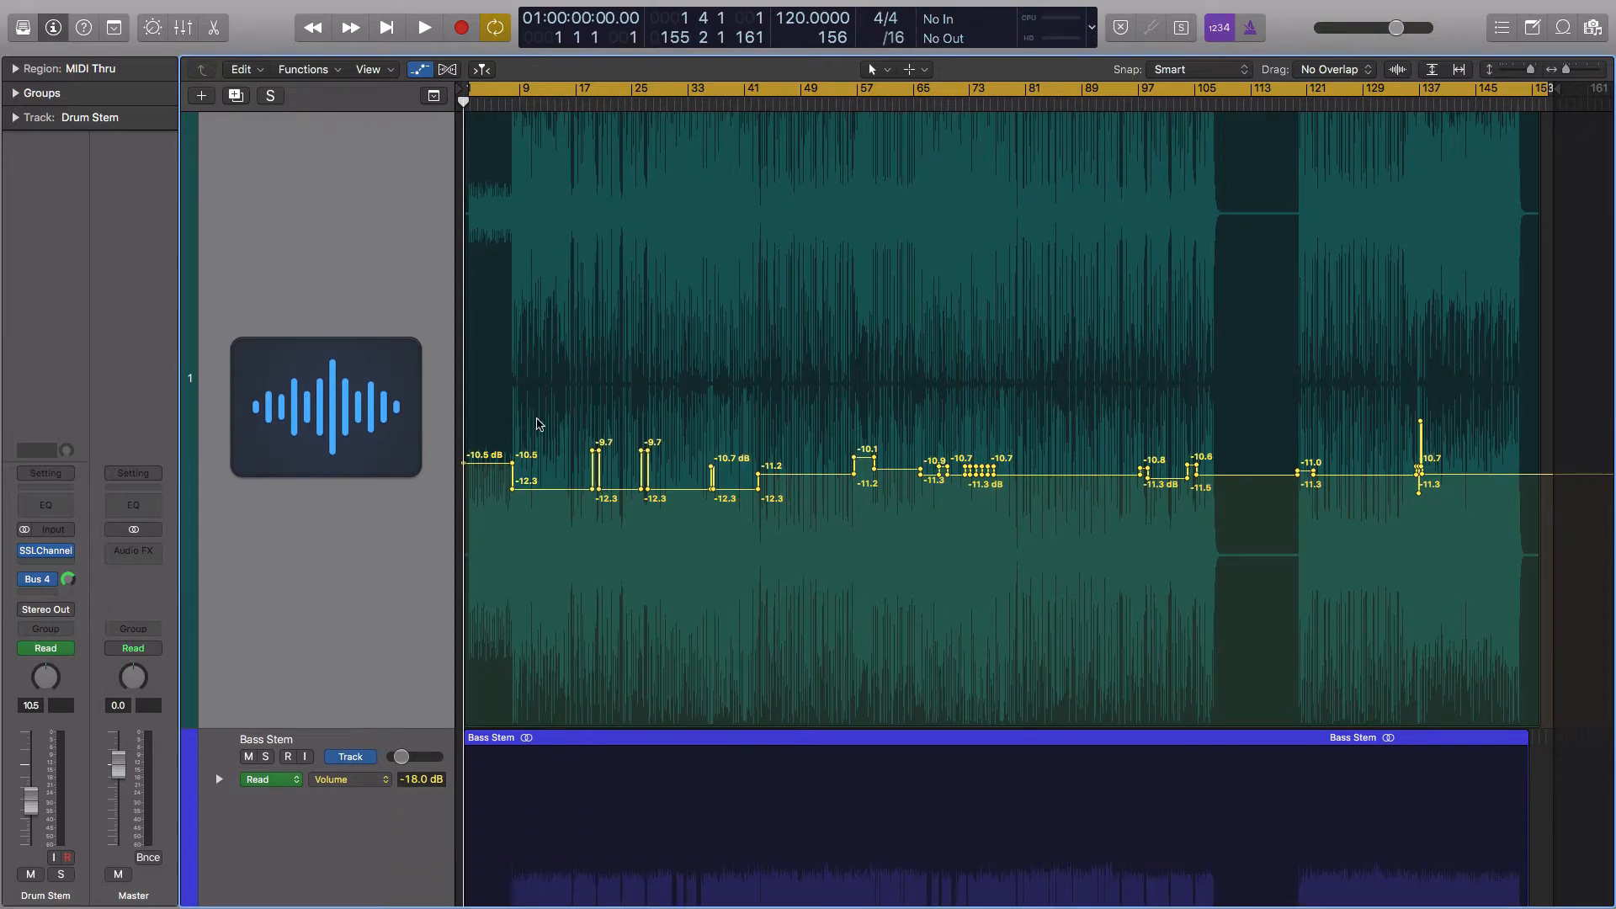
scroll(530, 426, up, 6)
scroll(530, 425, down, 2)
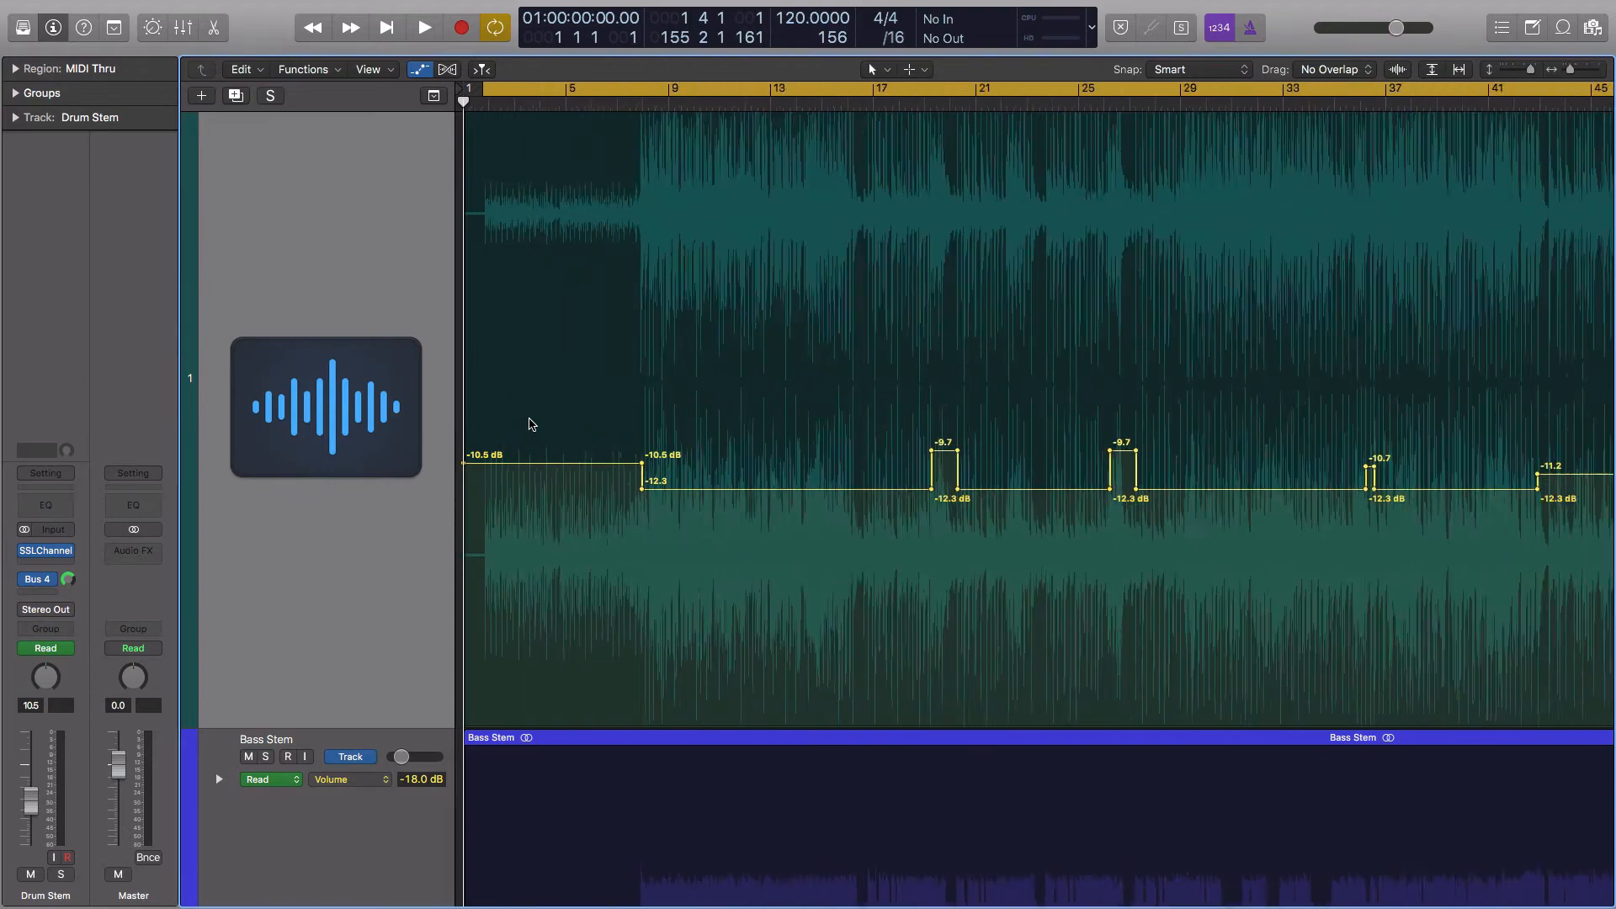
scroll(532, 423, right, 5)
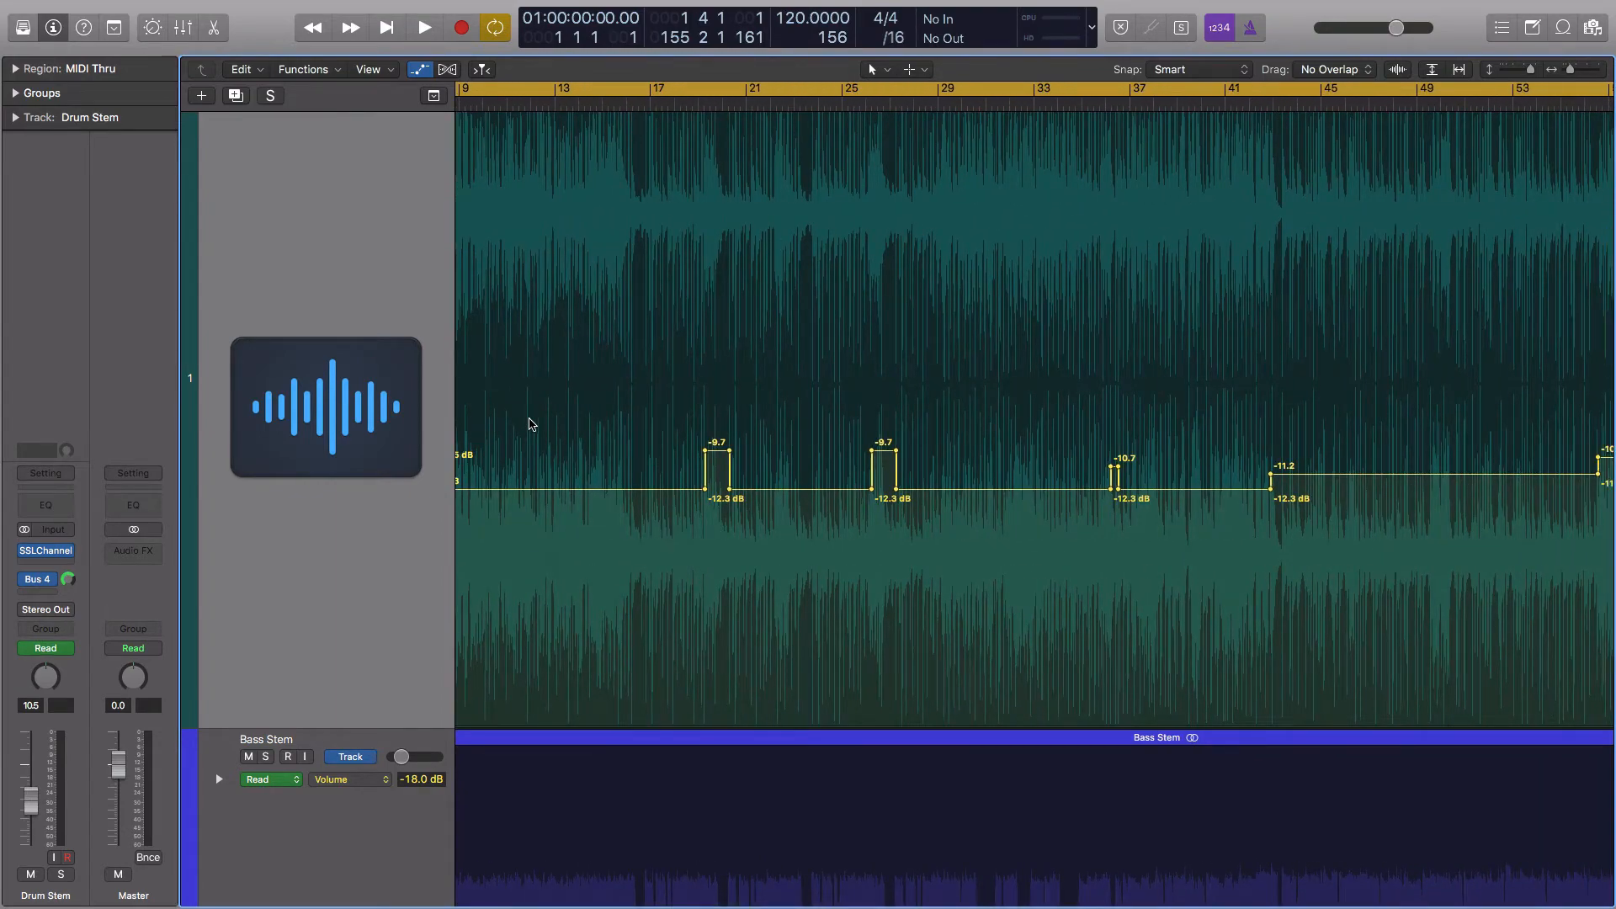
scroll(549, 423, left, 5)
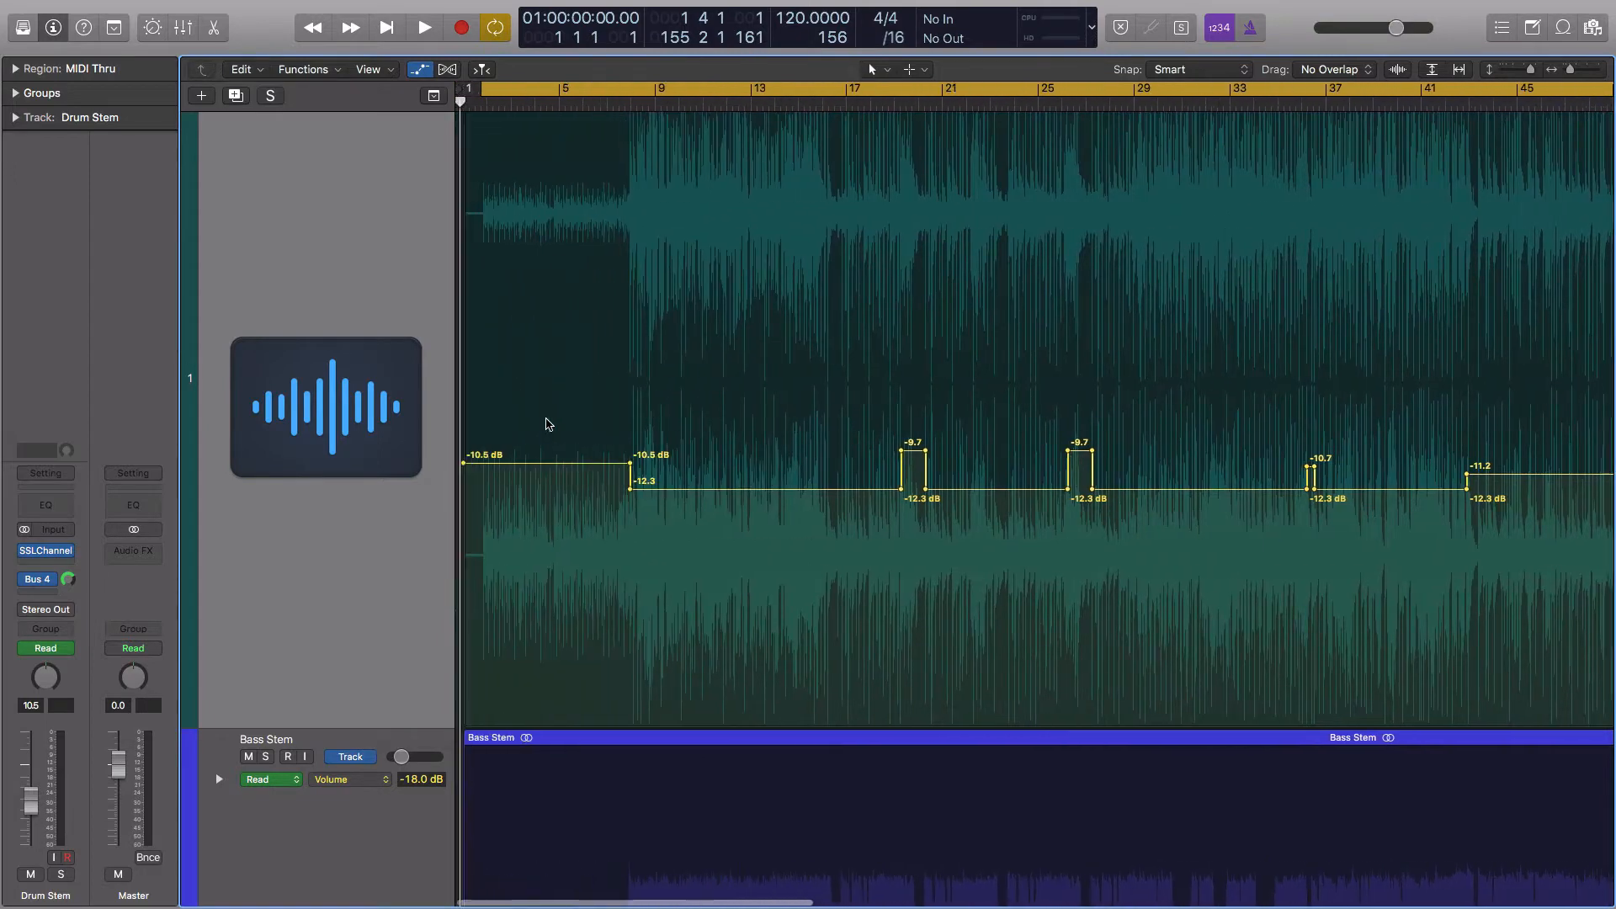
scroll(724, 421, right, 5)
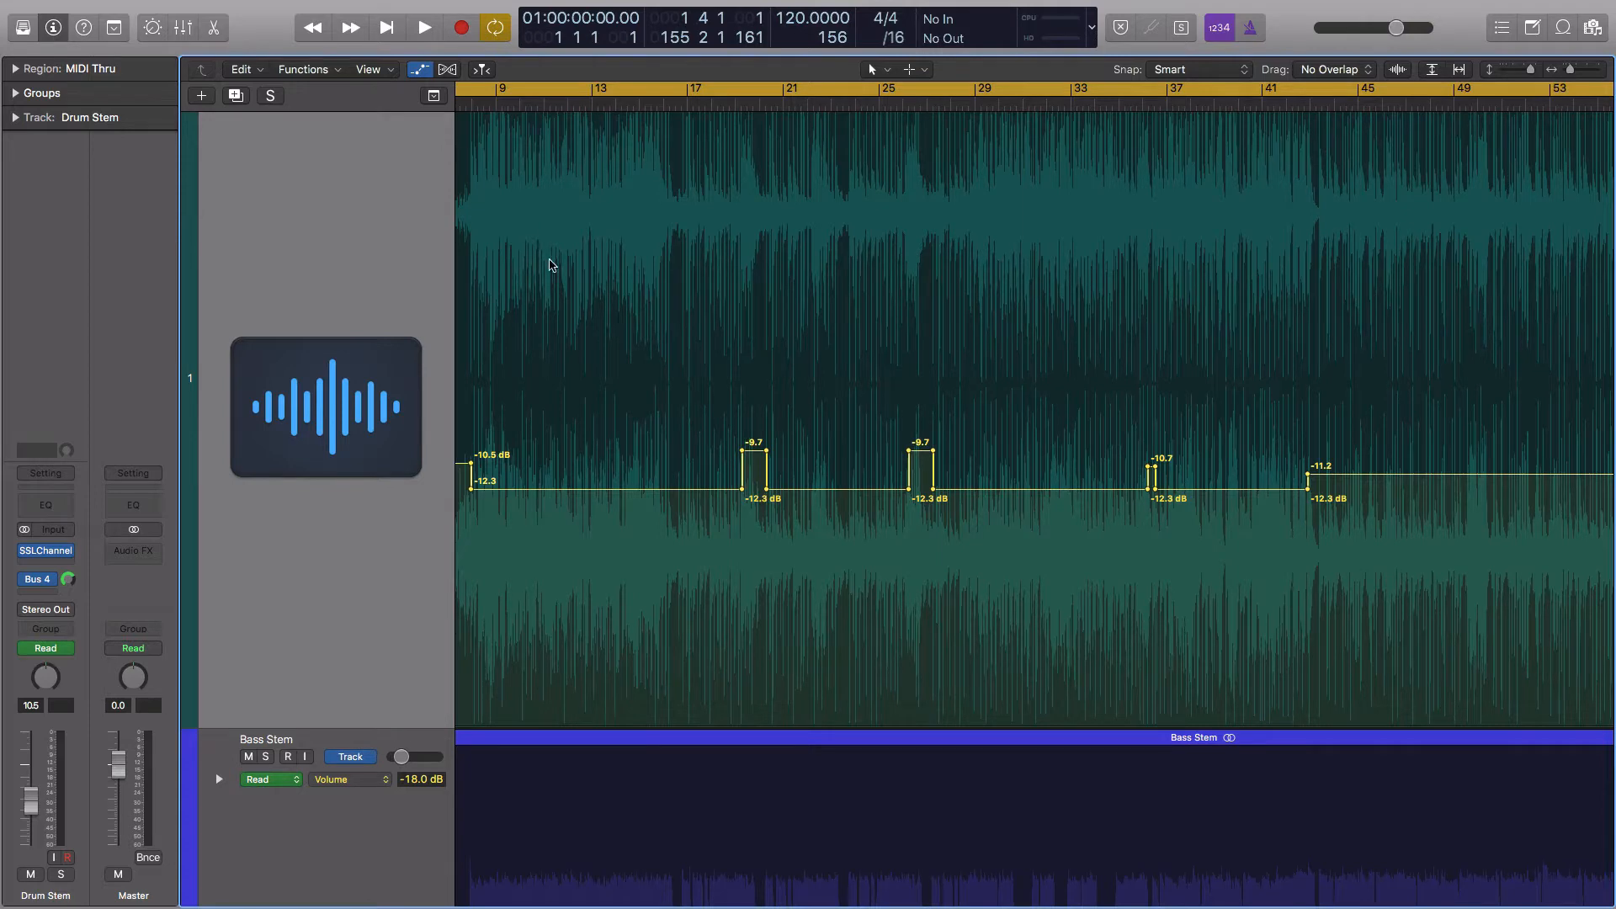
Solo the Drum Stem track and turn off cycle playback
scroll(377, 316, up, 3)
click(266, 140)
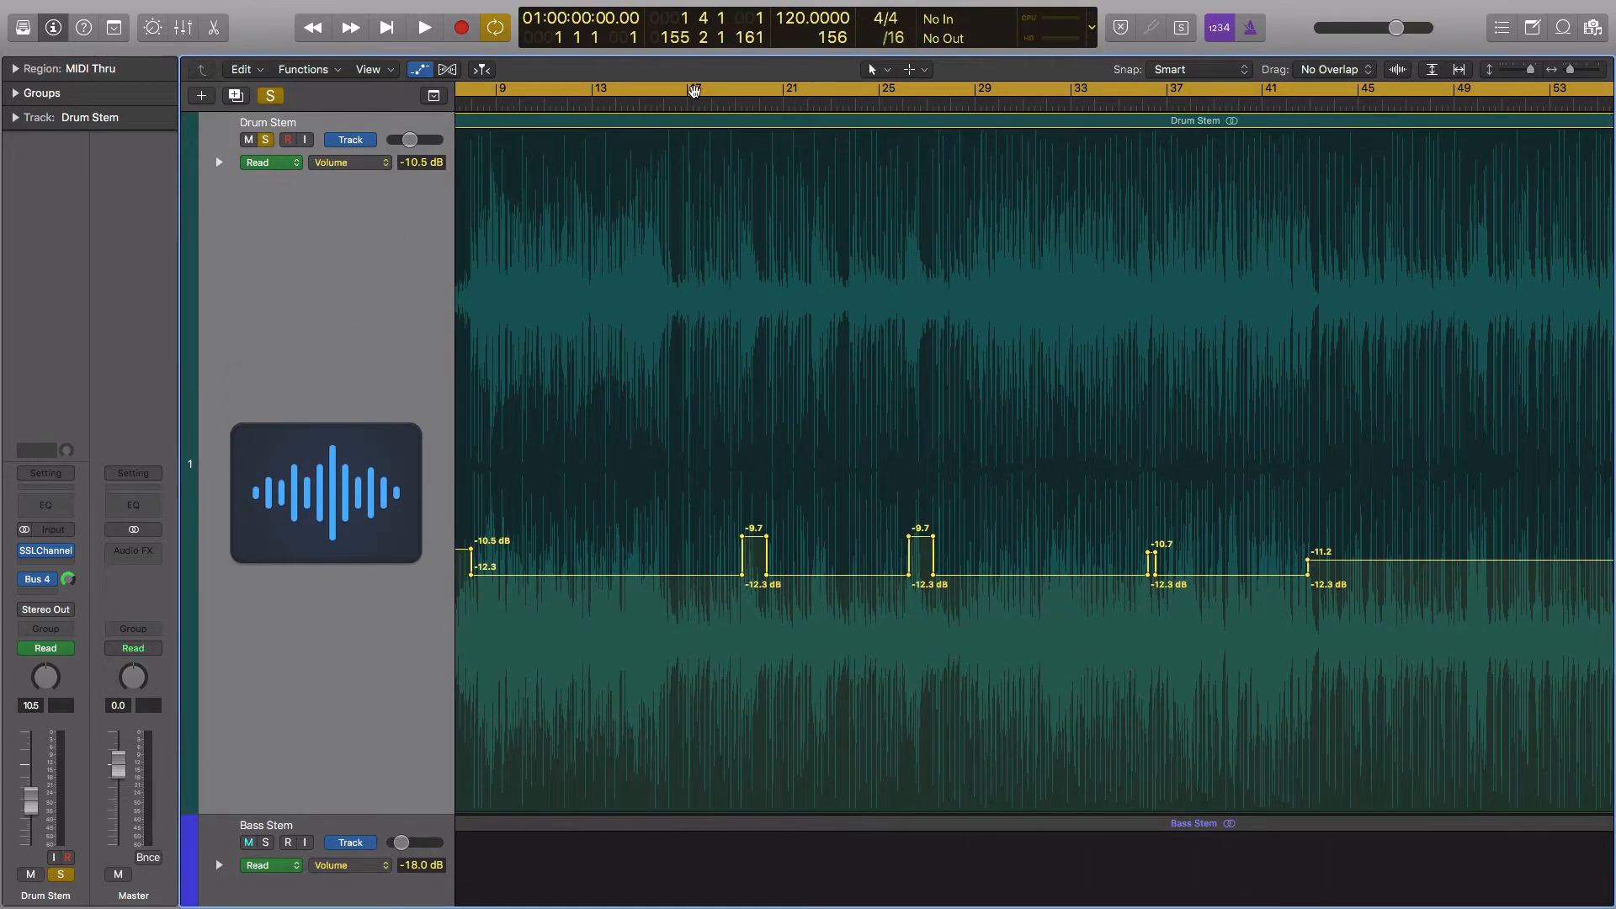
click(694, 91)
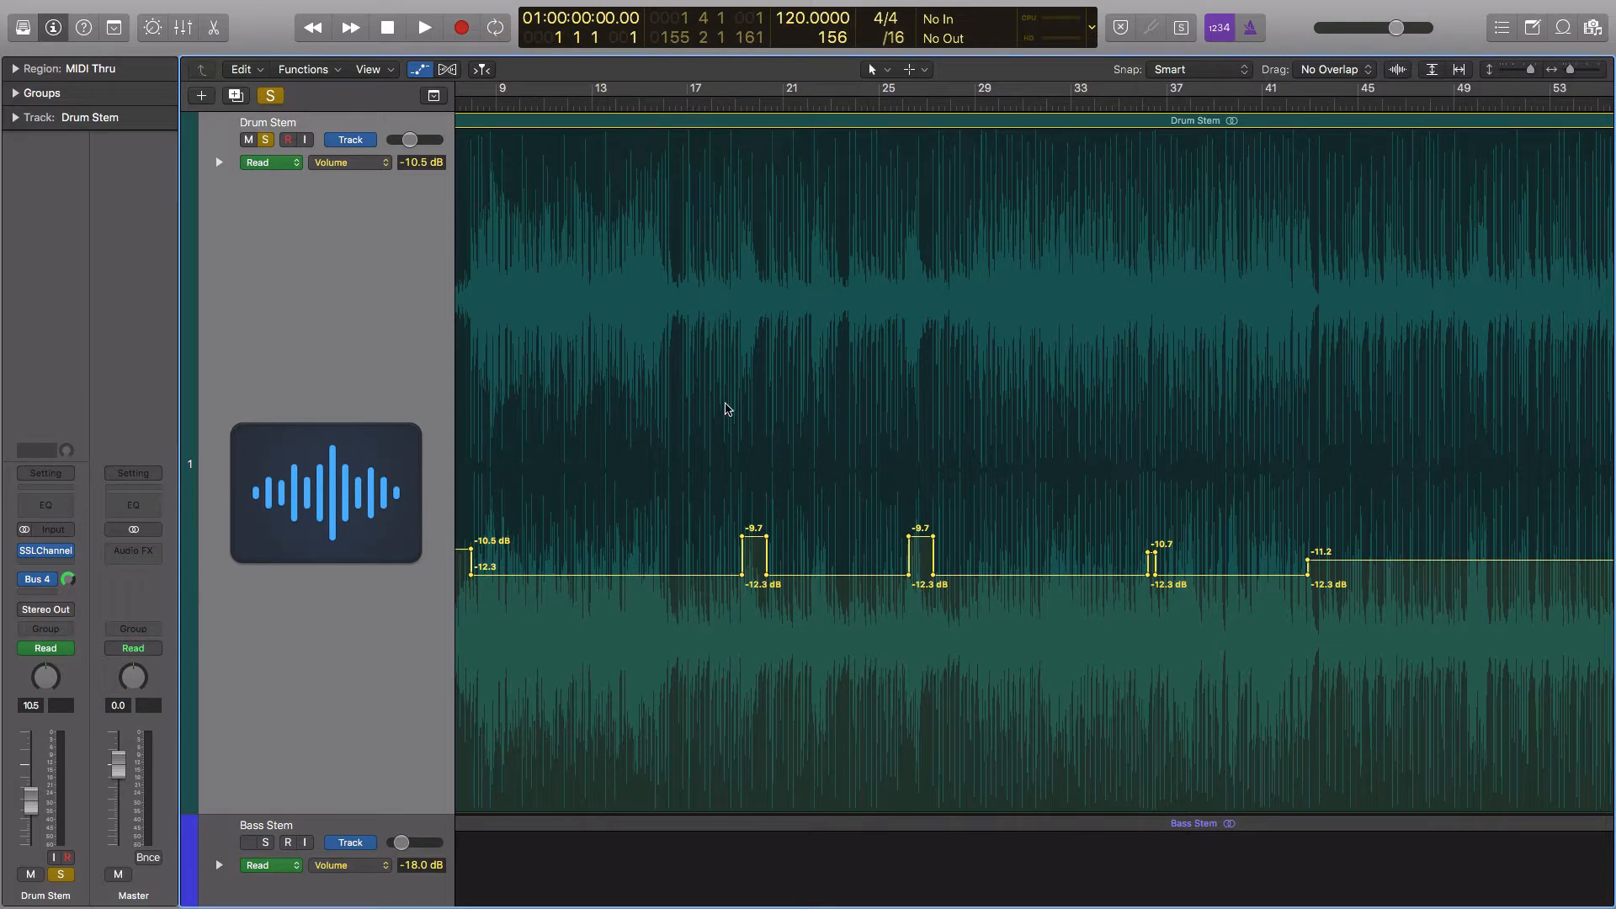
Listen to the soloed Drum Stem's volume changes from bar 16 to about bar 29 and clear the Master's peak level
scroll(665, 106, left, 1)
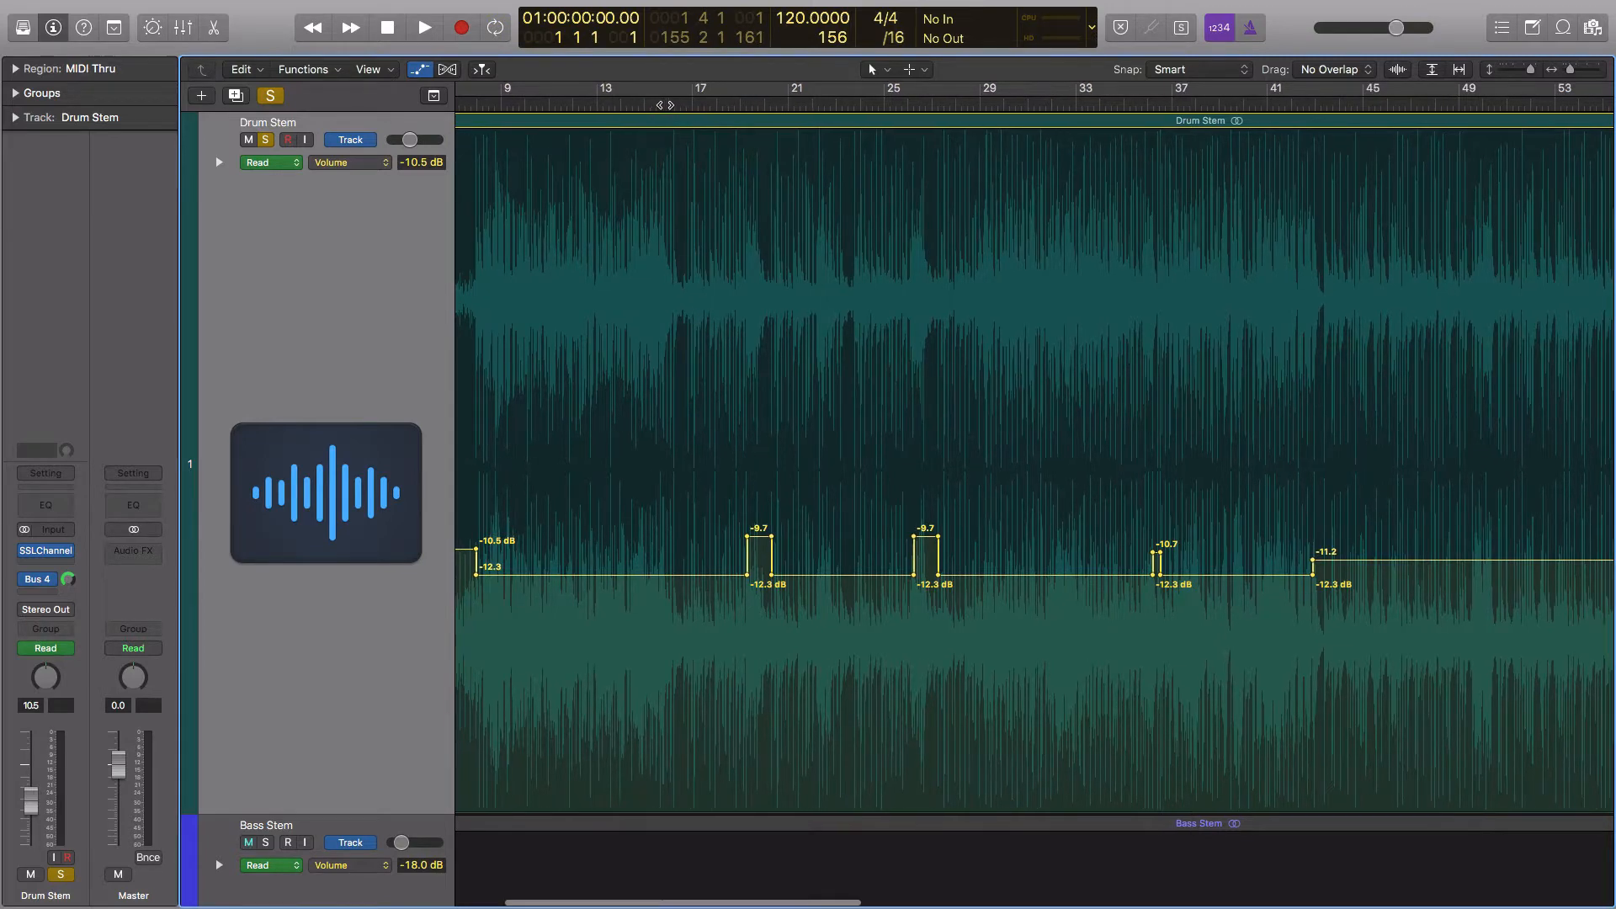
drag(670, 104, 676, 104)
scroll(704, 410, down, 1)
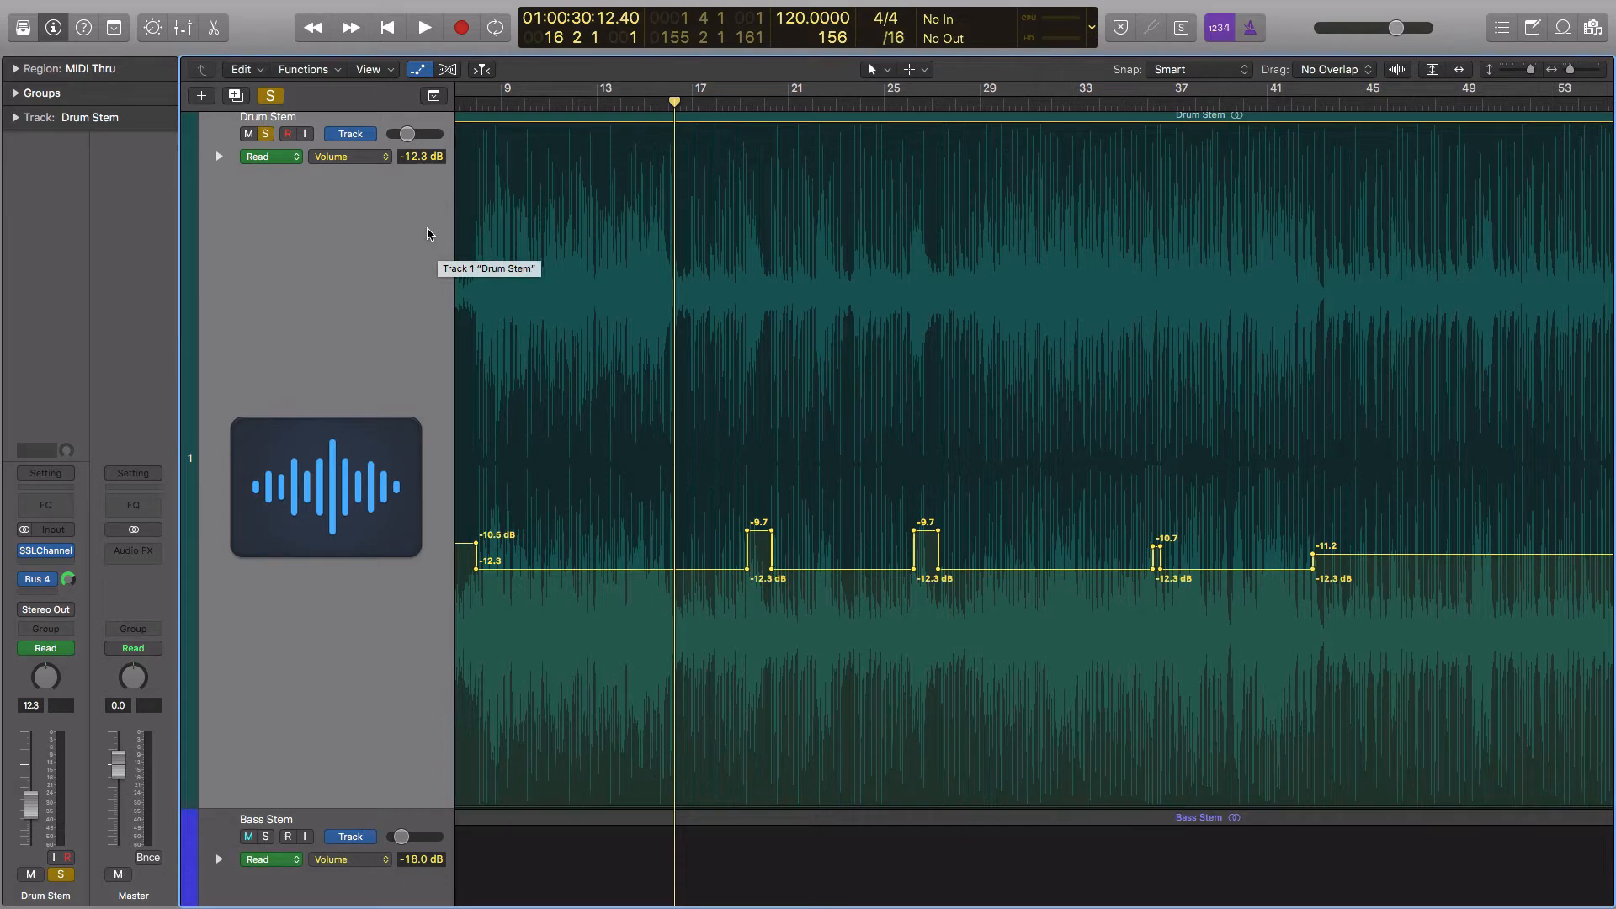
key(space)
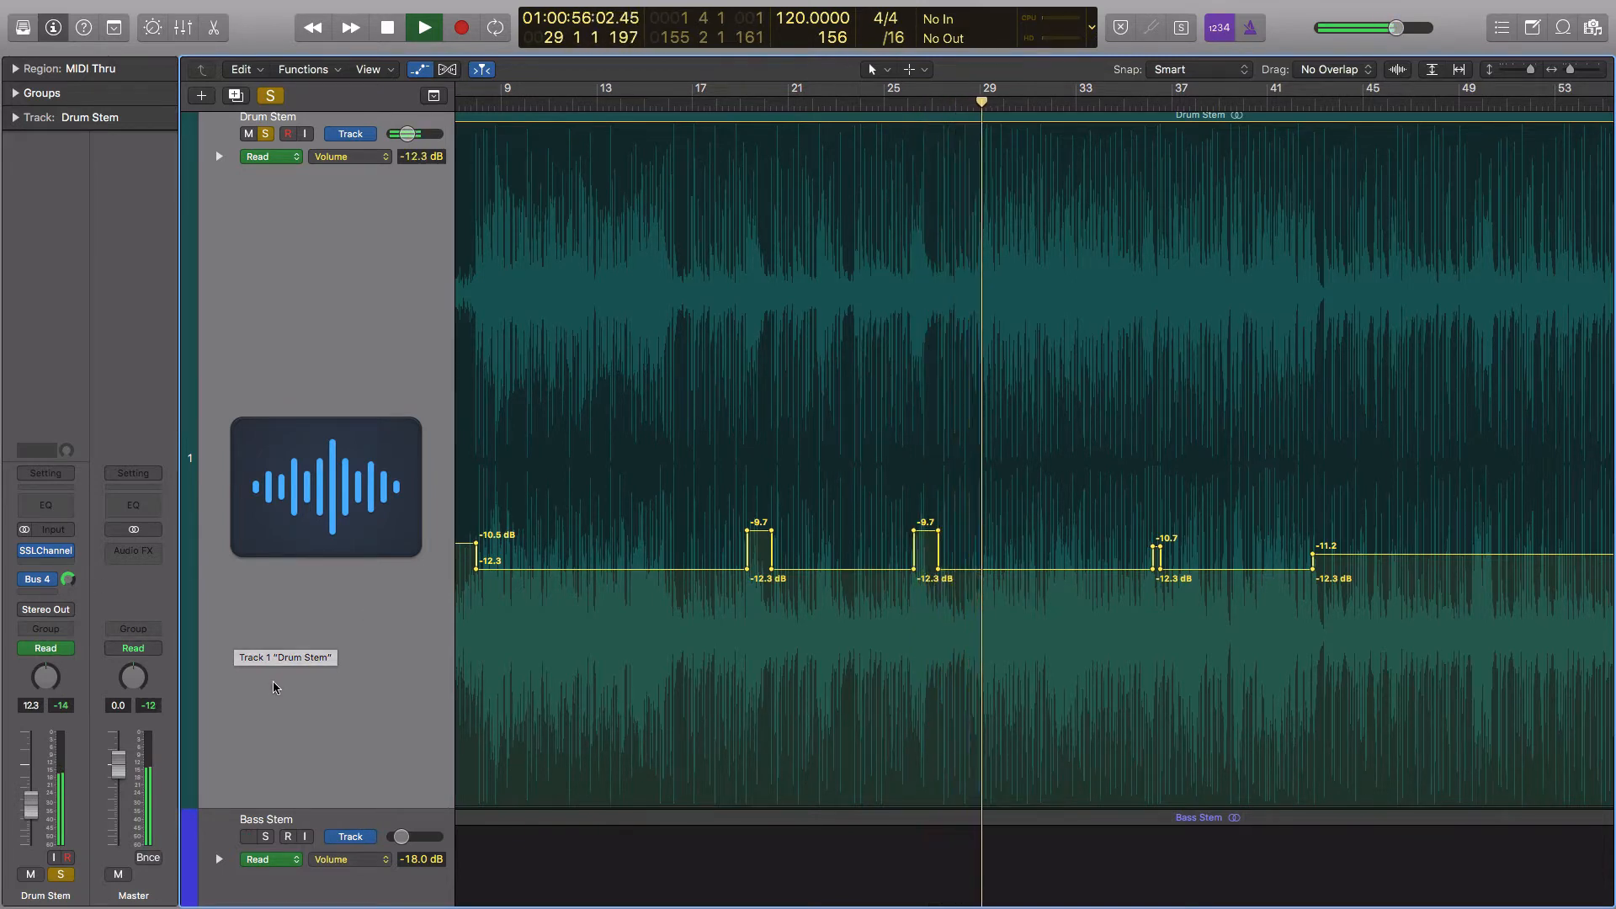
key(space)
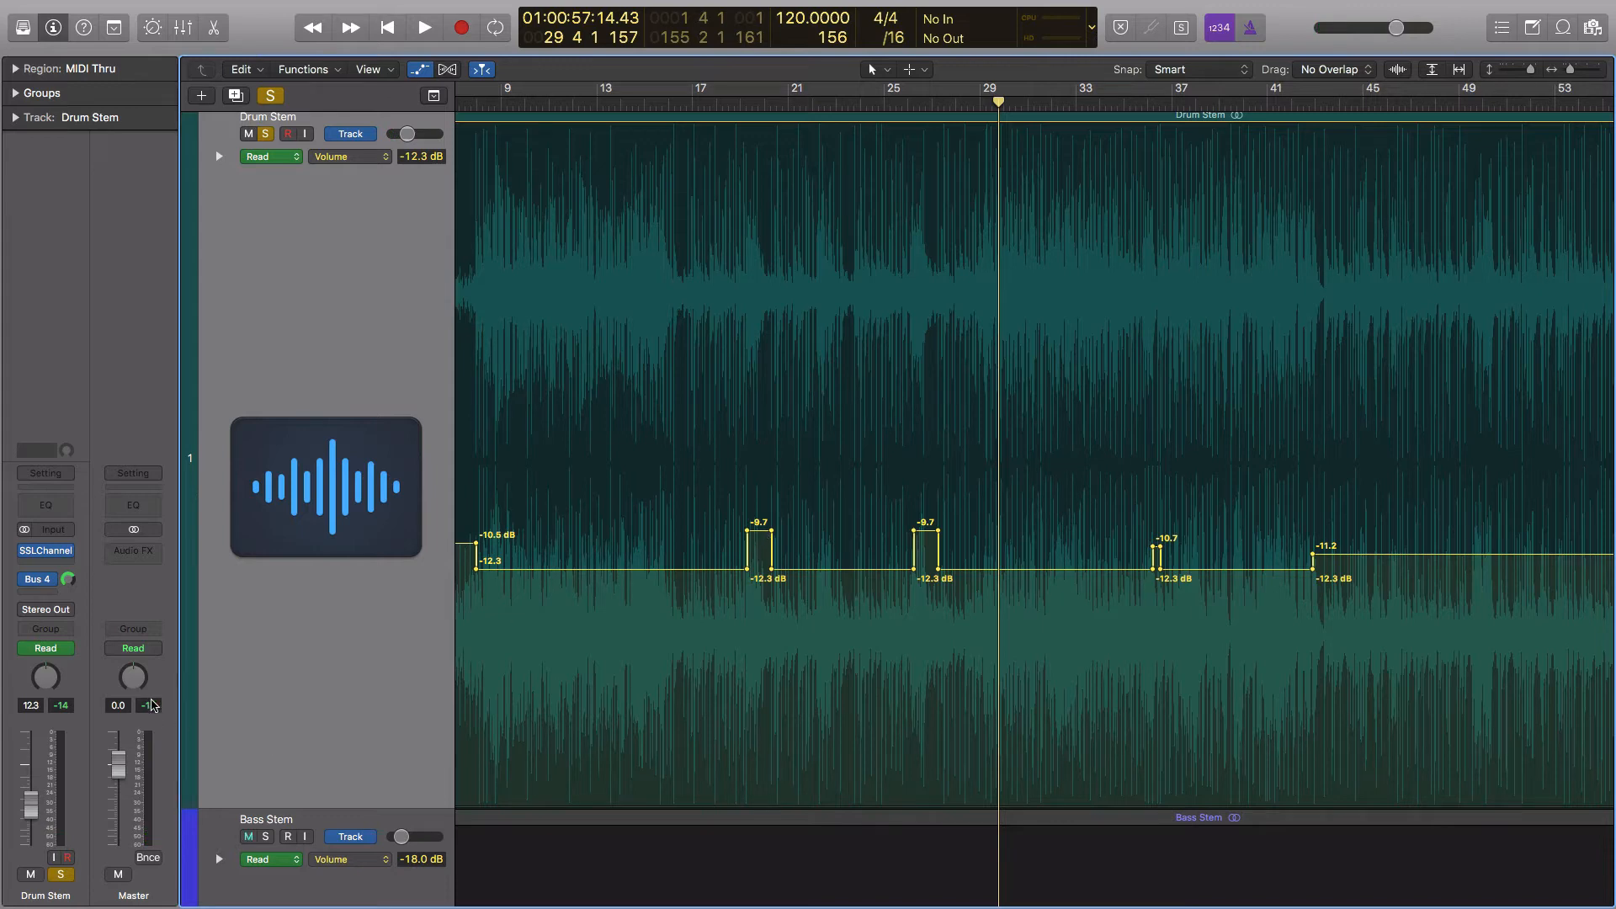
click(150, 708)
Examine the Drum Stem's remaining volume automation through the end of the song and in the full arrangement overview
scroll(1005, 500, right, 10)
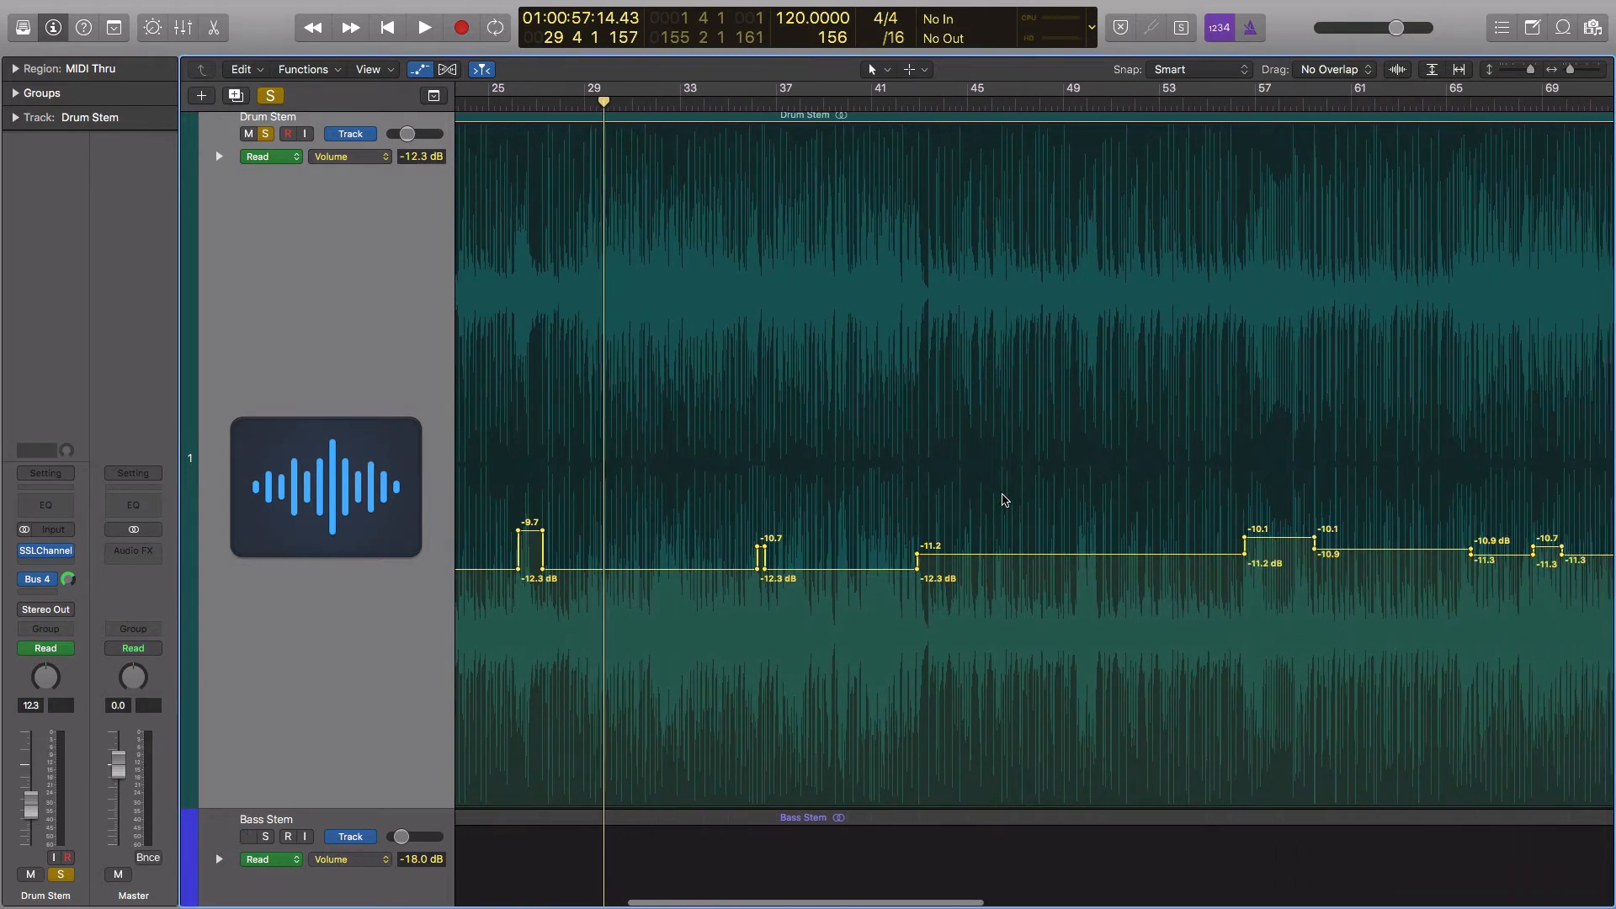
scroll(1004, 500, right, 20)
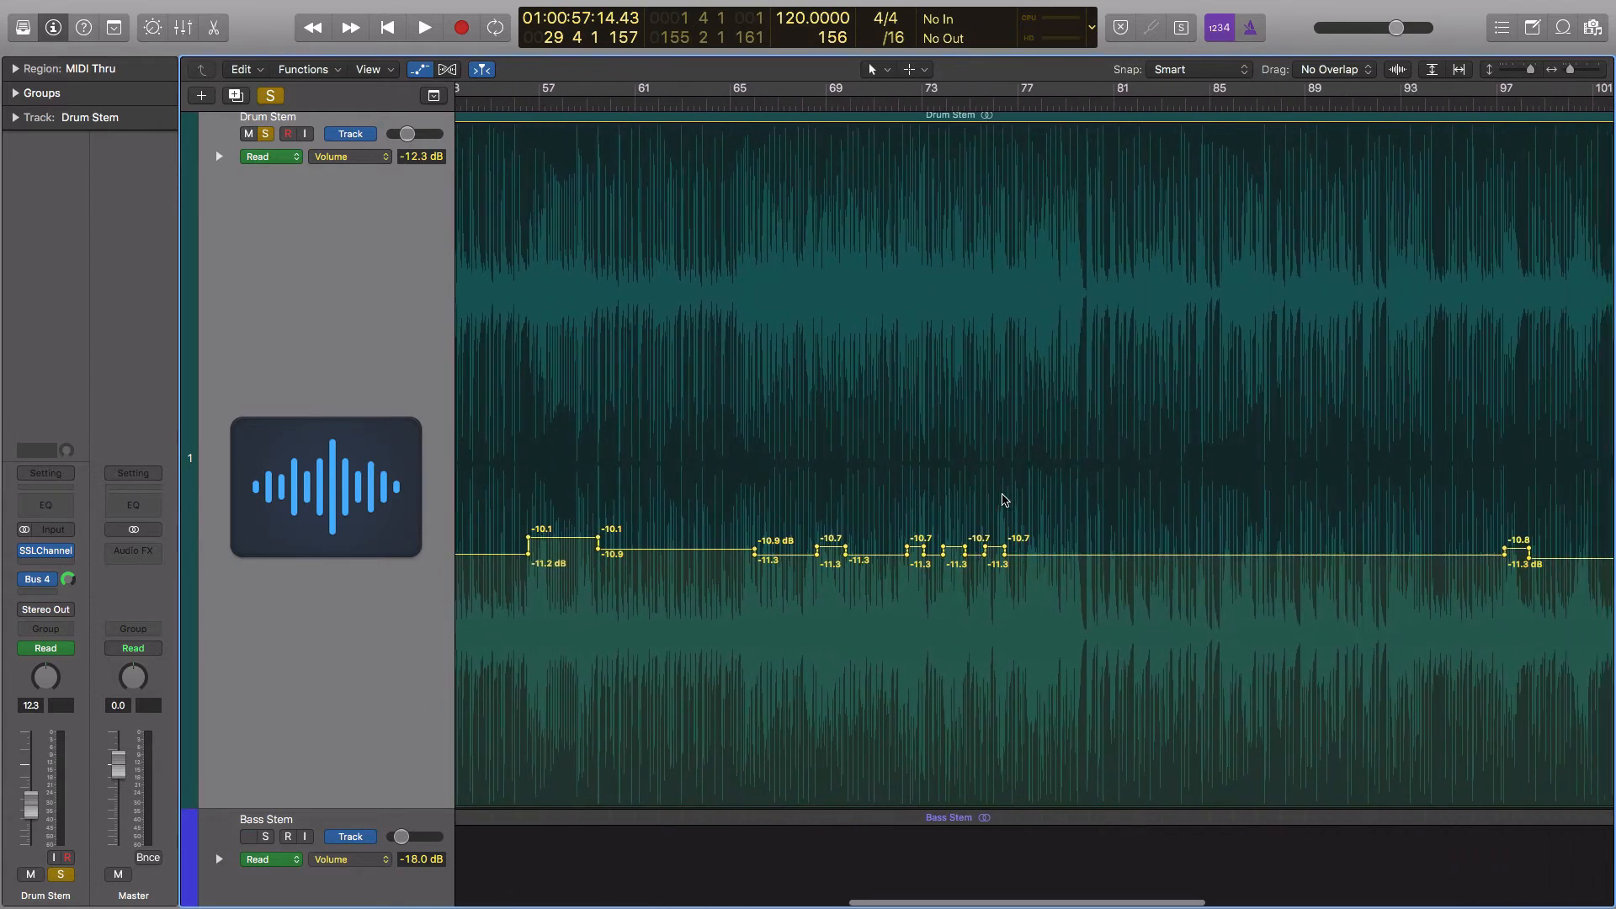
scroll(1004, 500, right, 16)
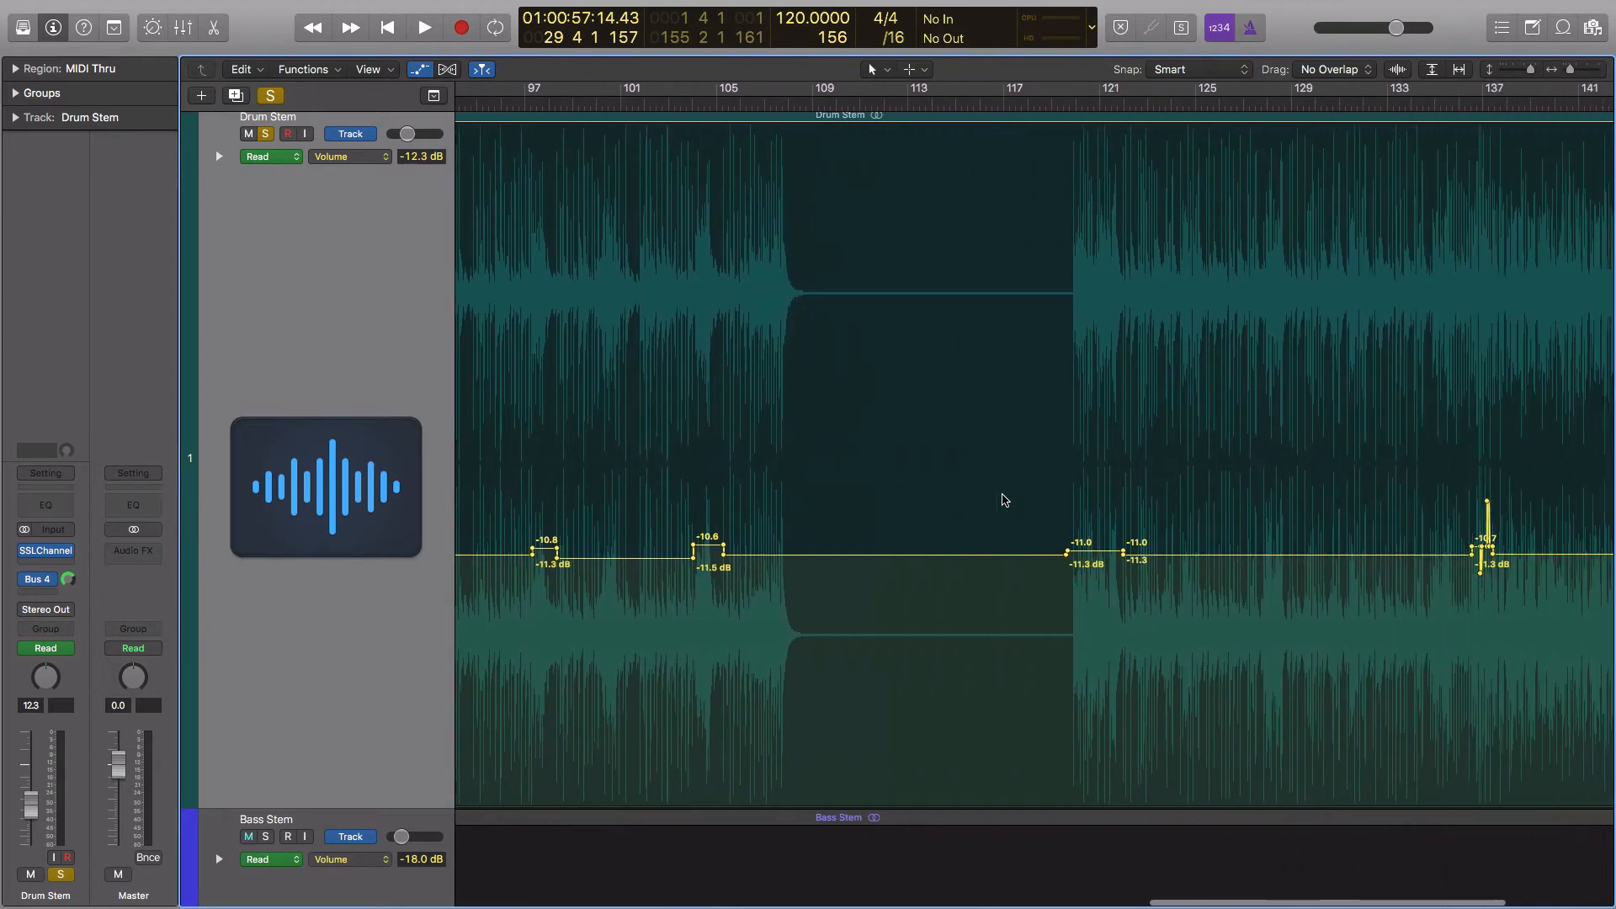
scroll(1004, 500, left, 3)
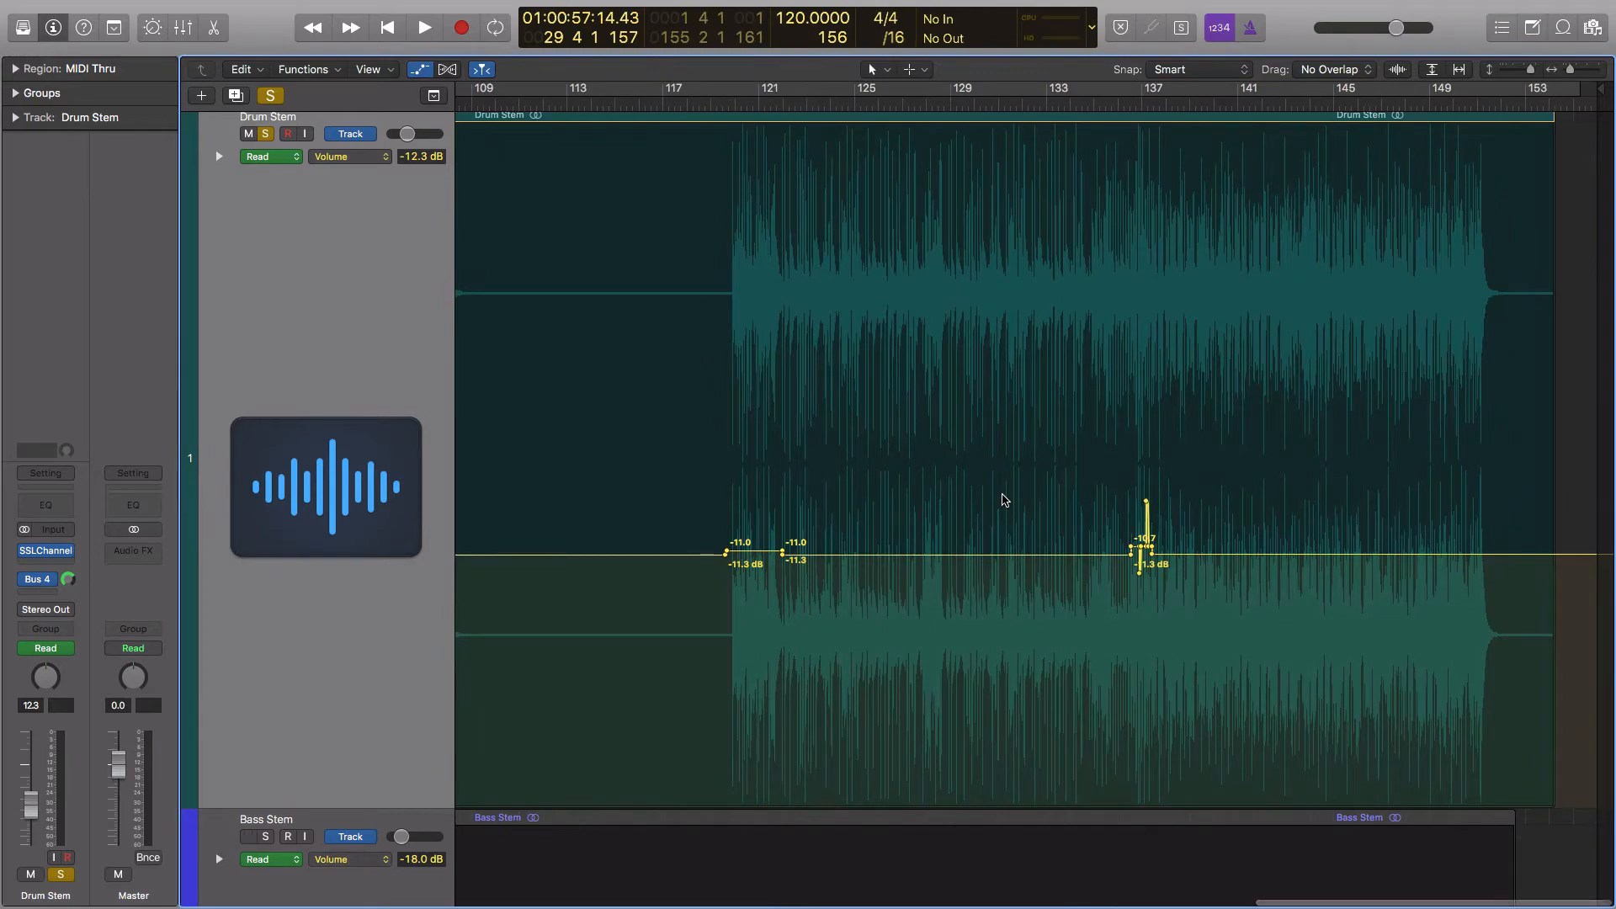
scroll(1005, 500, left, 3)
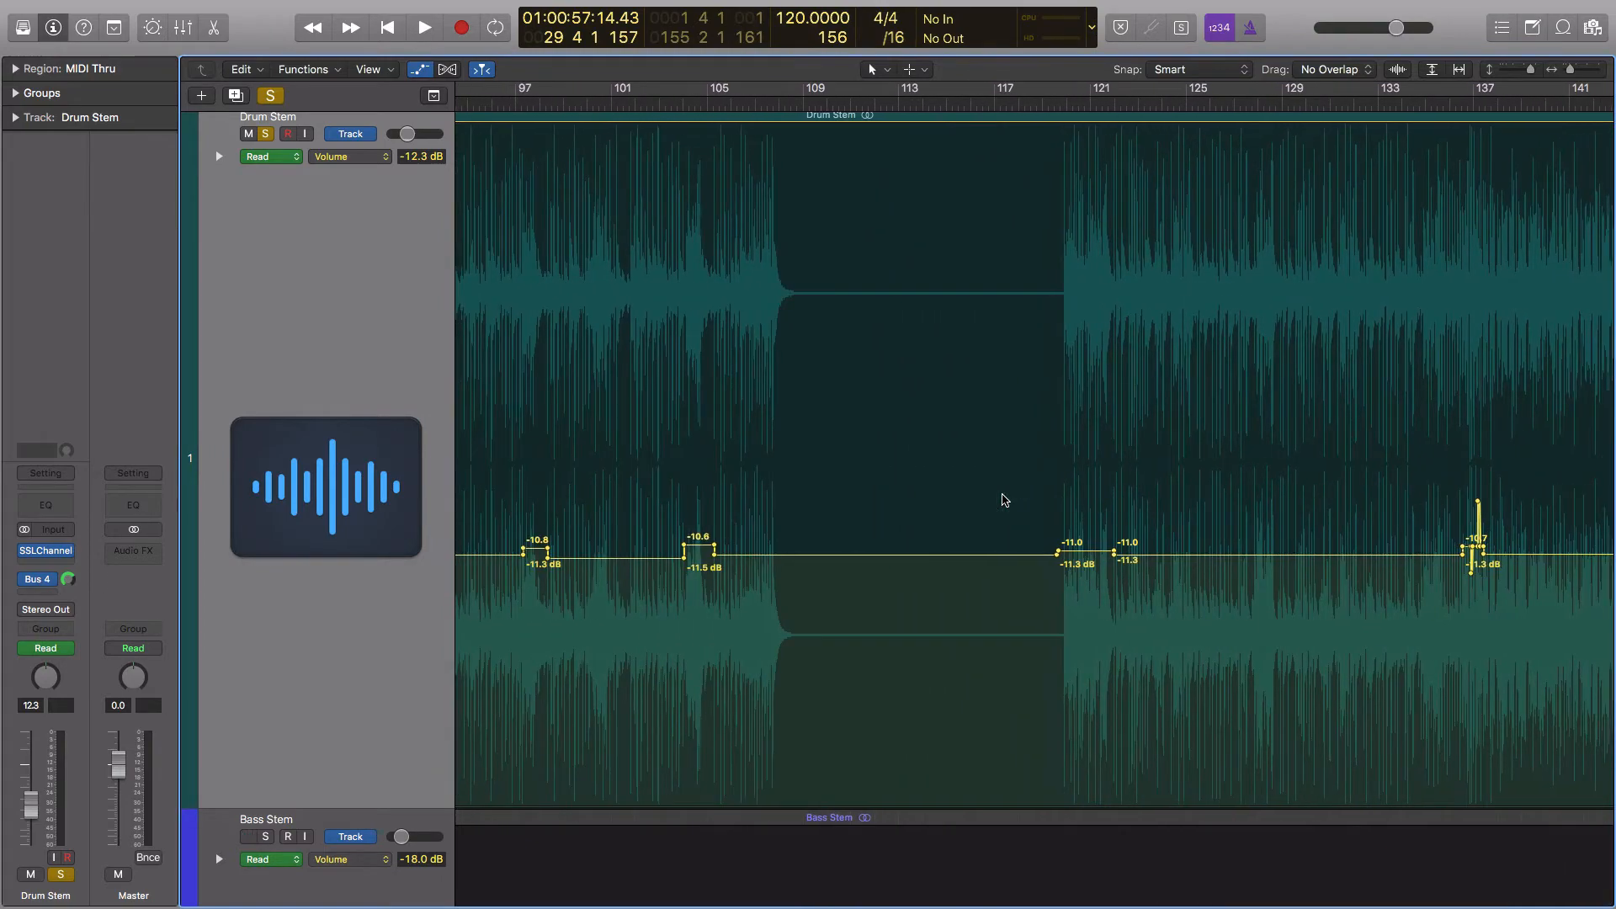
key(super+Left)
key(super+Left)
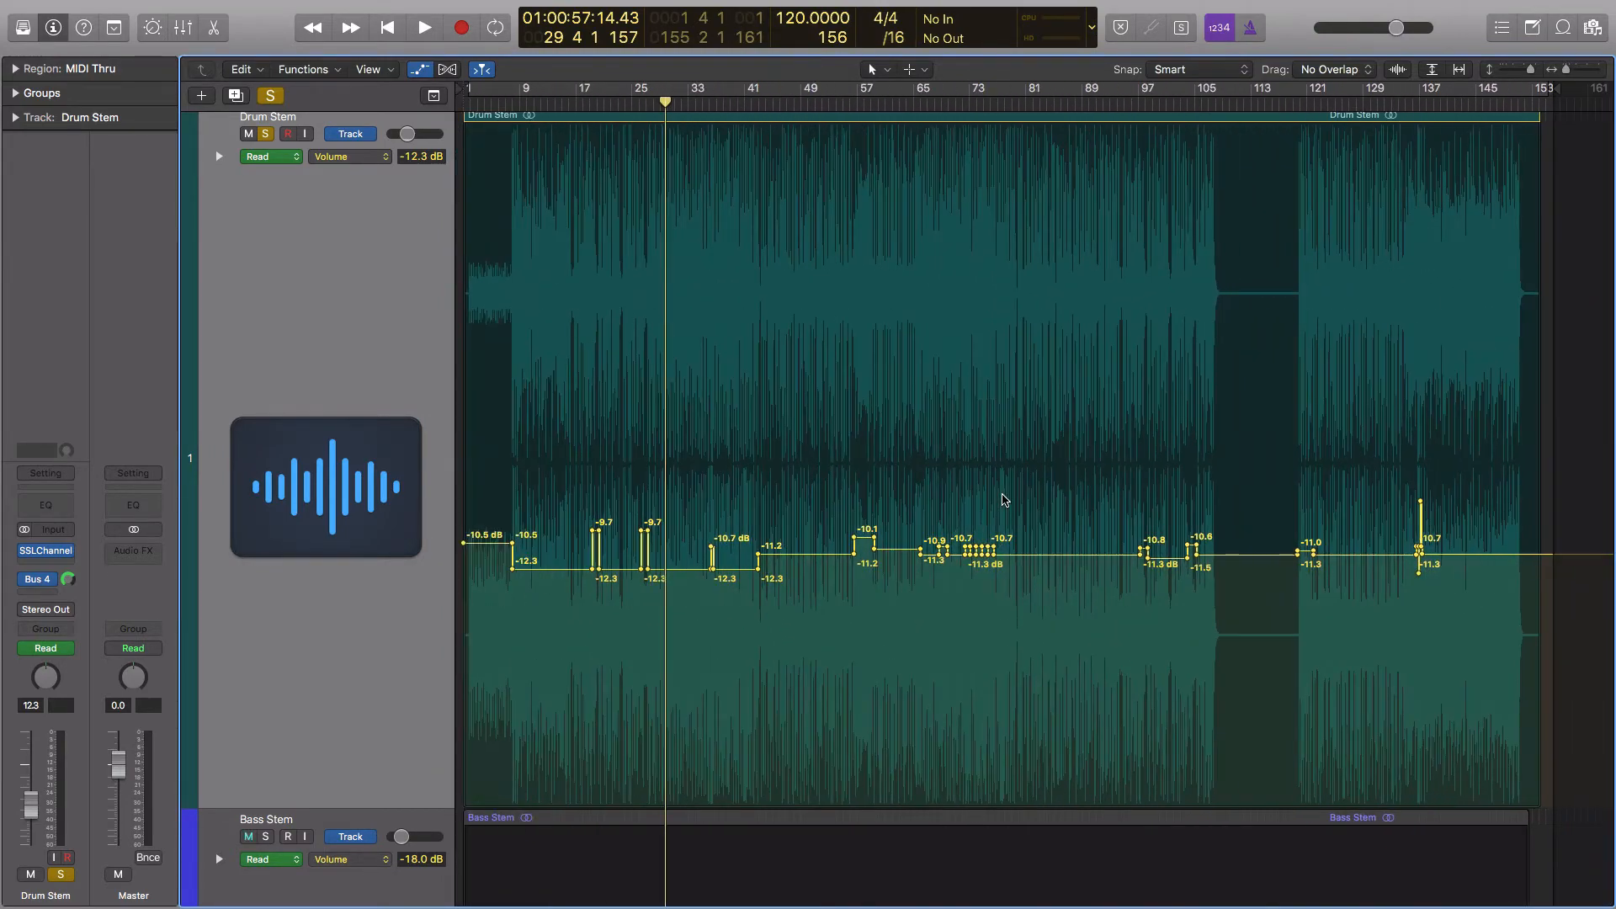
scroll(733, 412, down, 10)
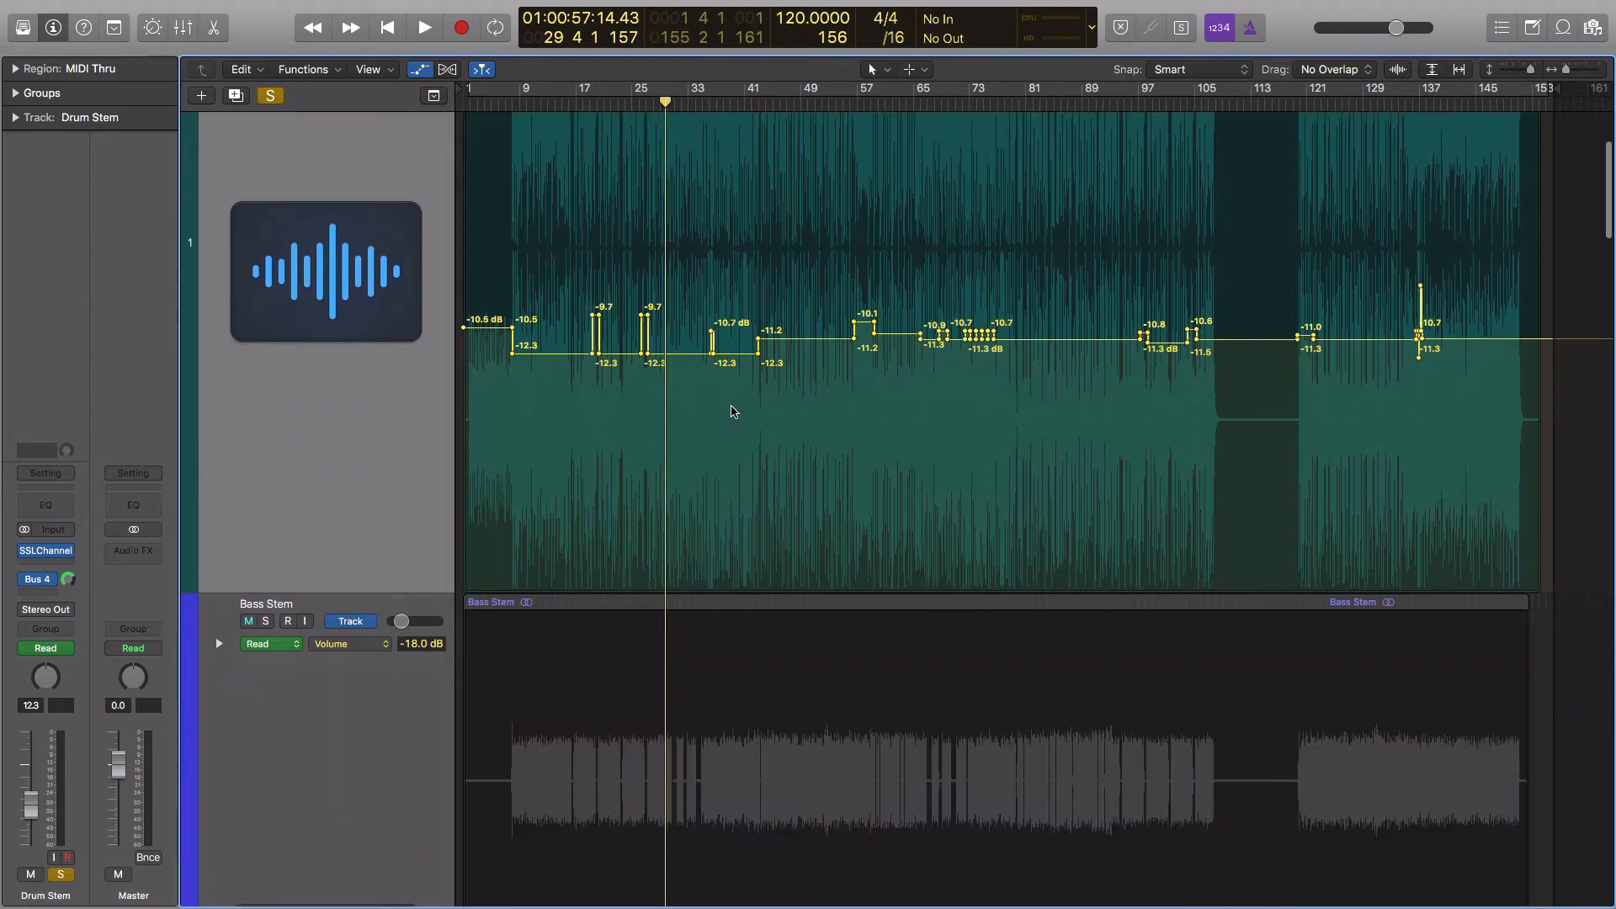
Turn off solo on the Drum Stem and select the Bass Stem track
scroll(732, 412, up, 10)
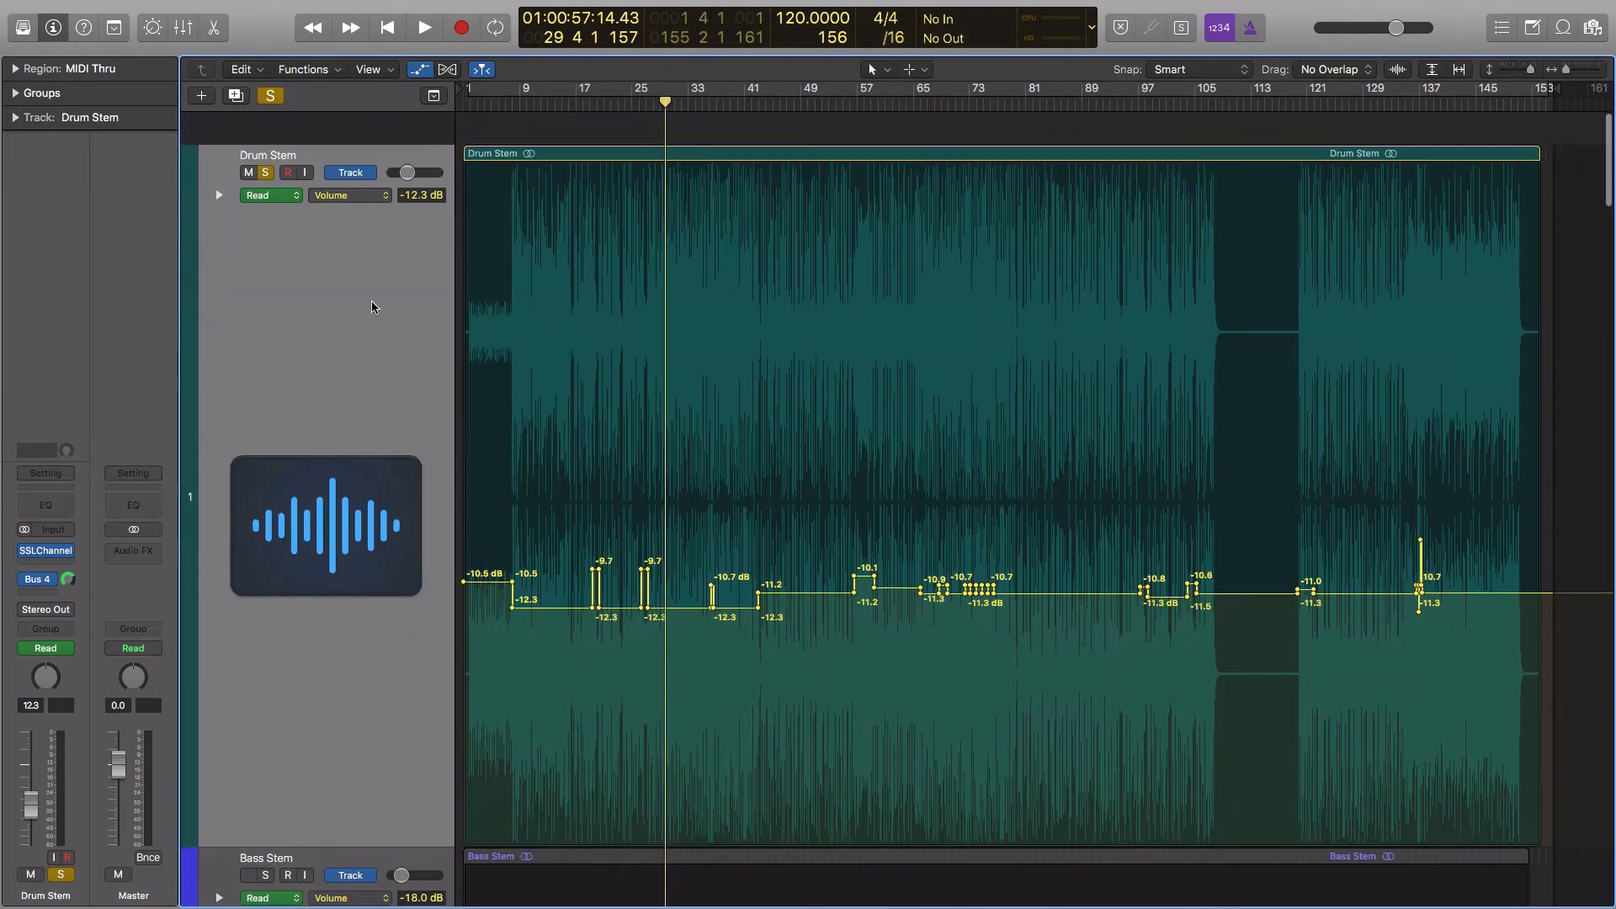
click(264, 139)
scroll(684, 358, down, 9)
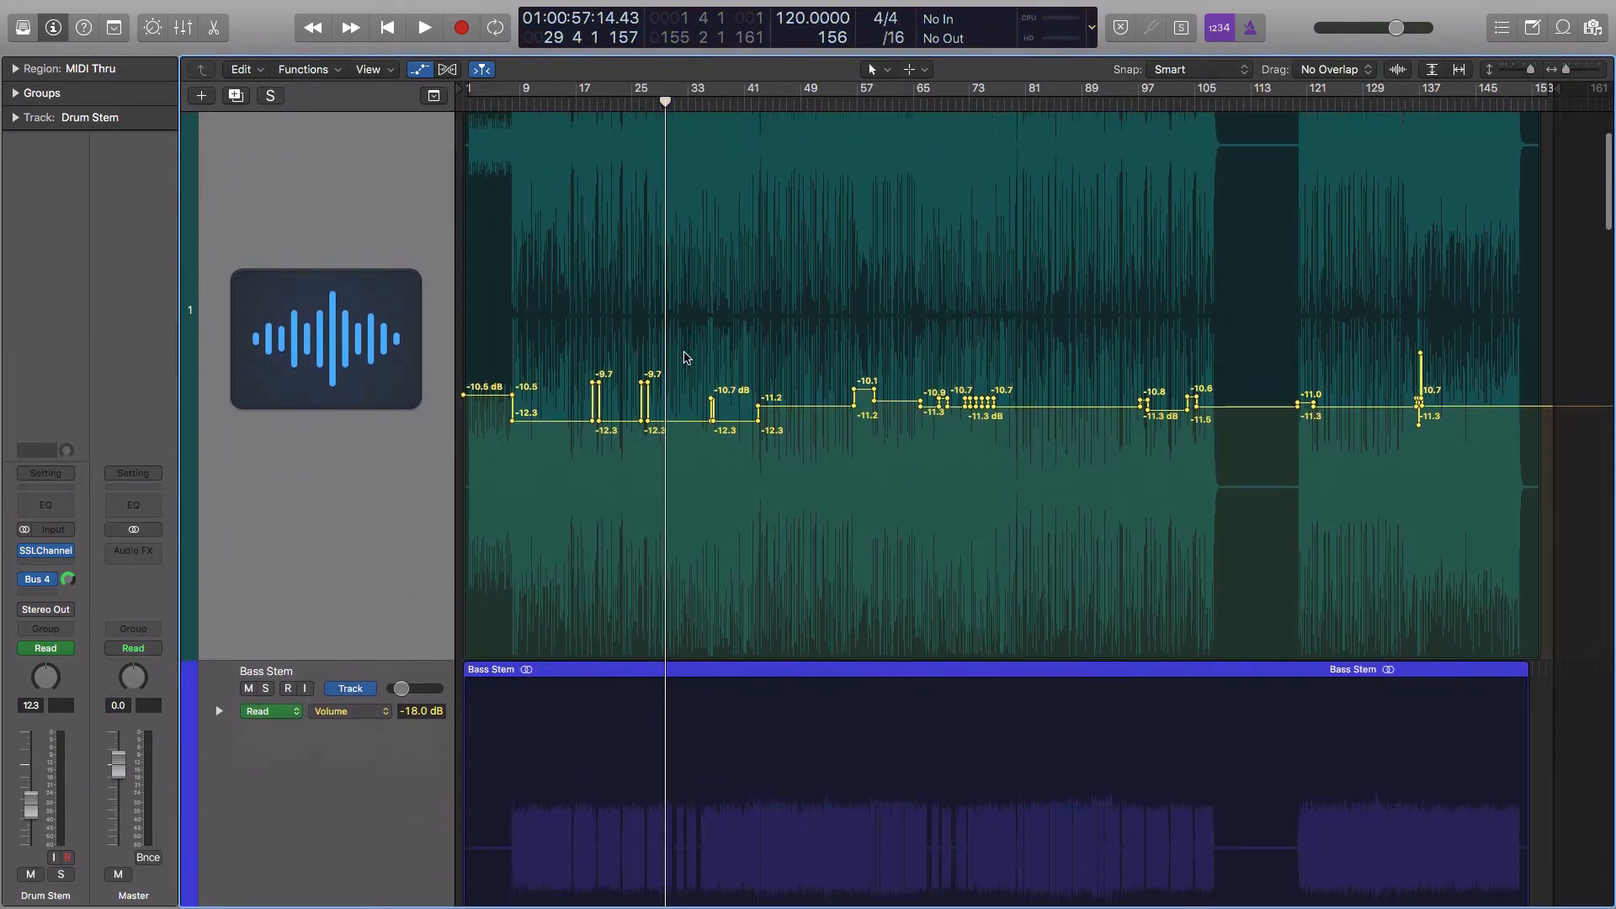
scroll(684, 357, down, 10)
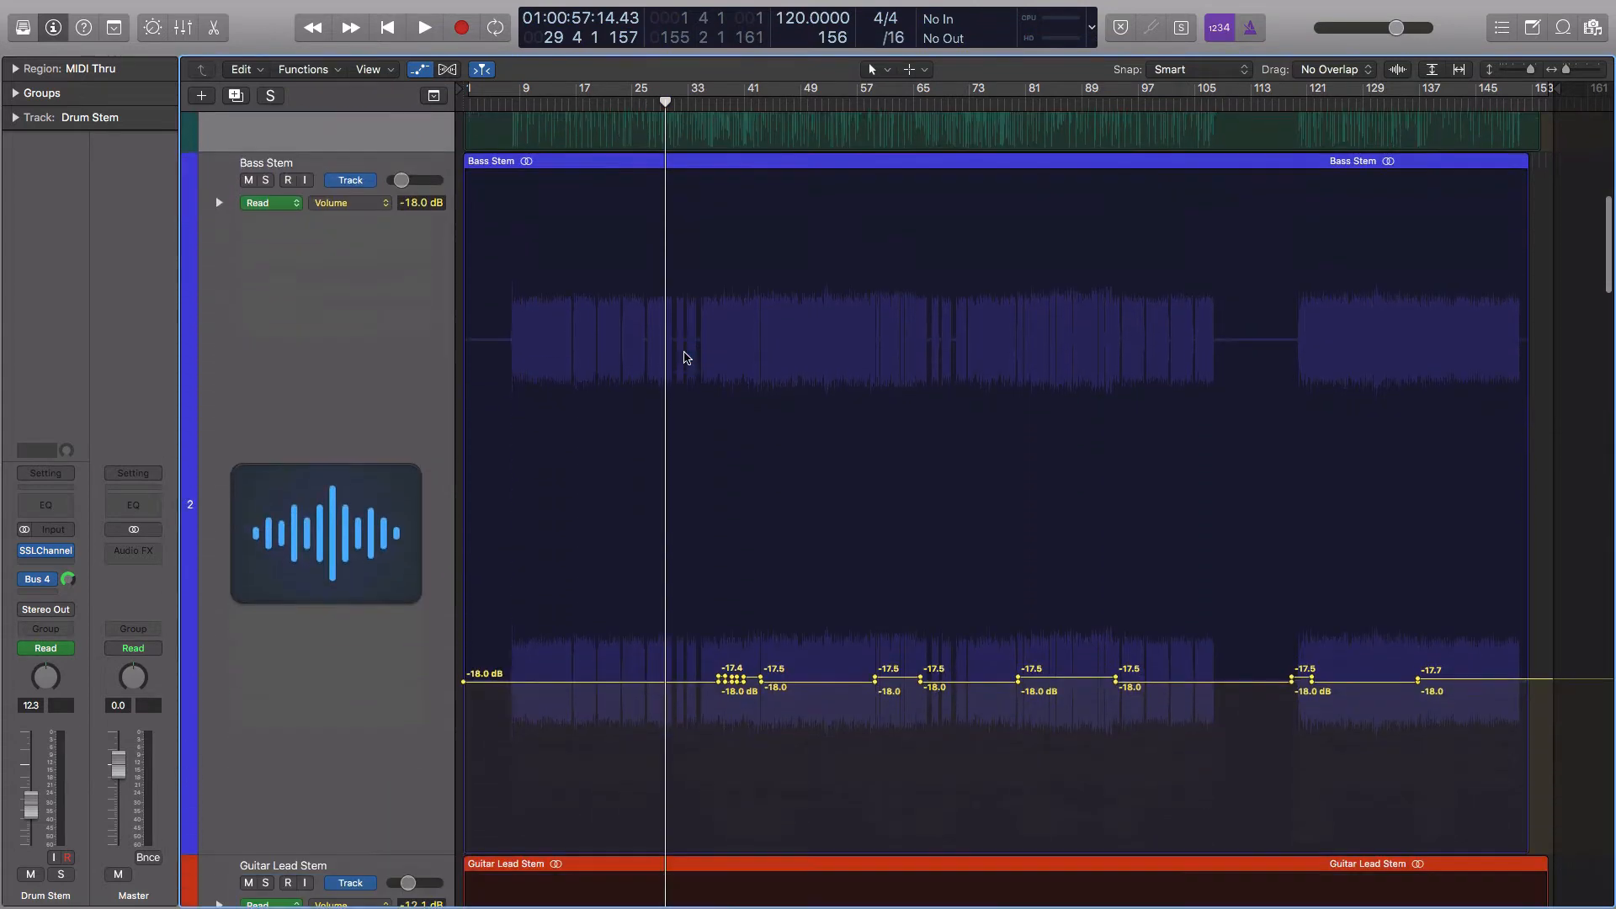
scroll(627, 532, up, 4)
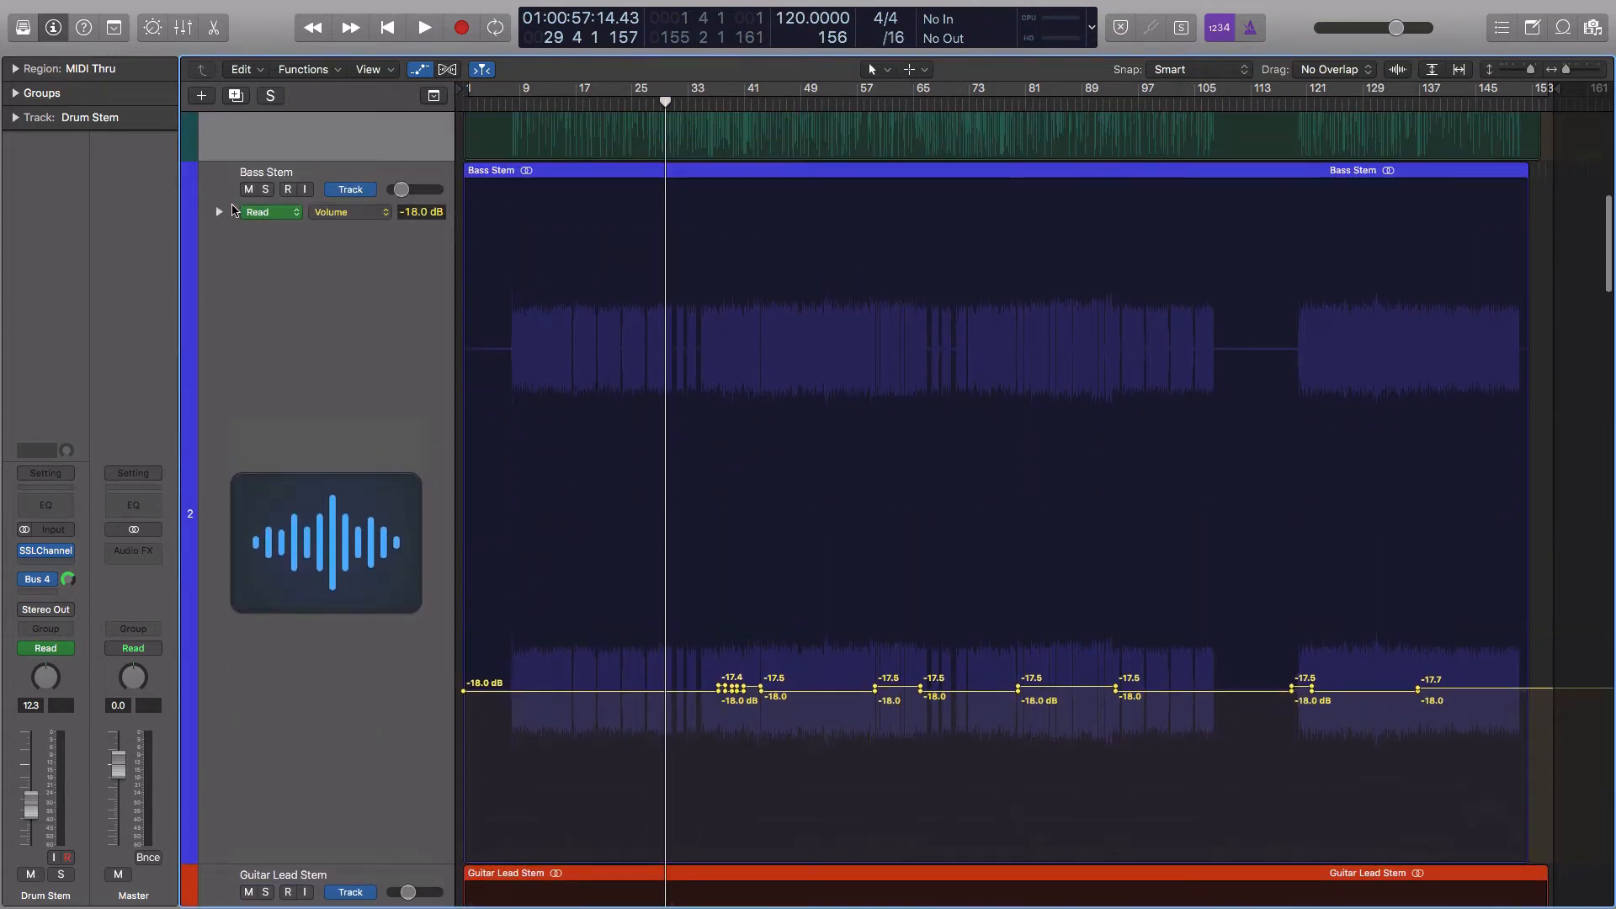
click(315, 306)
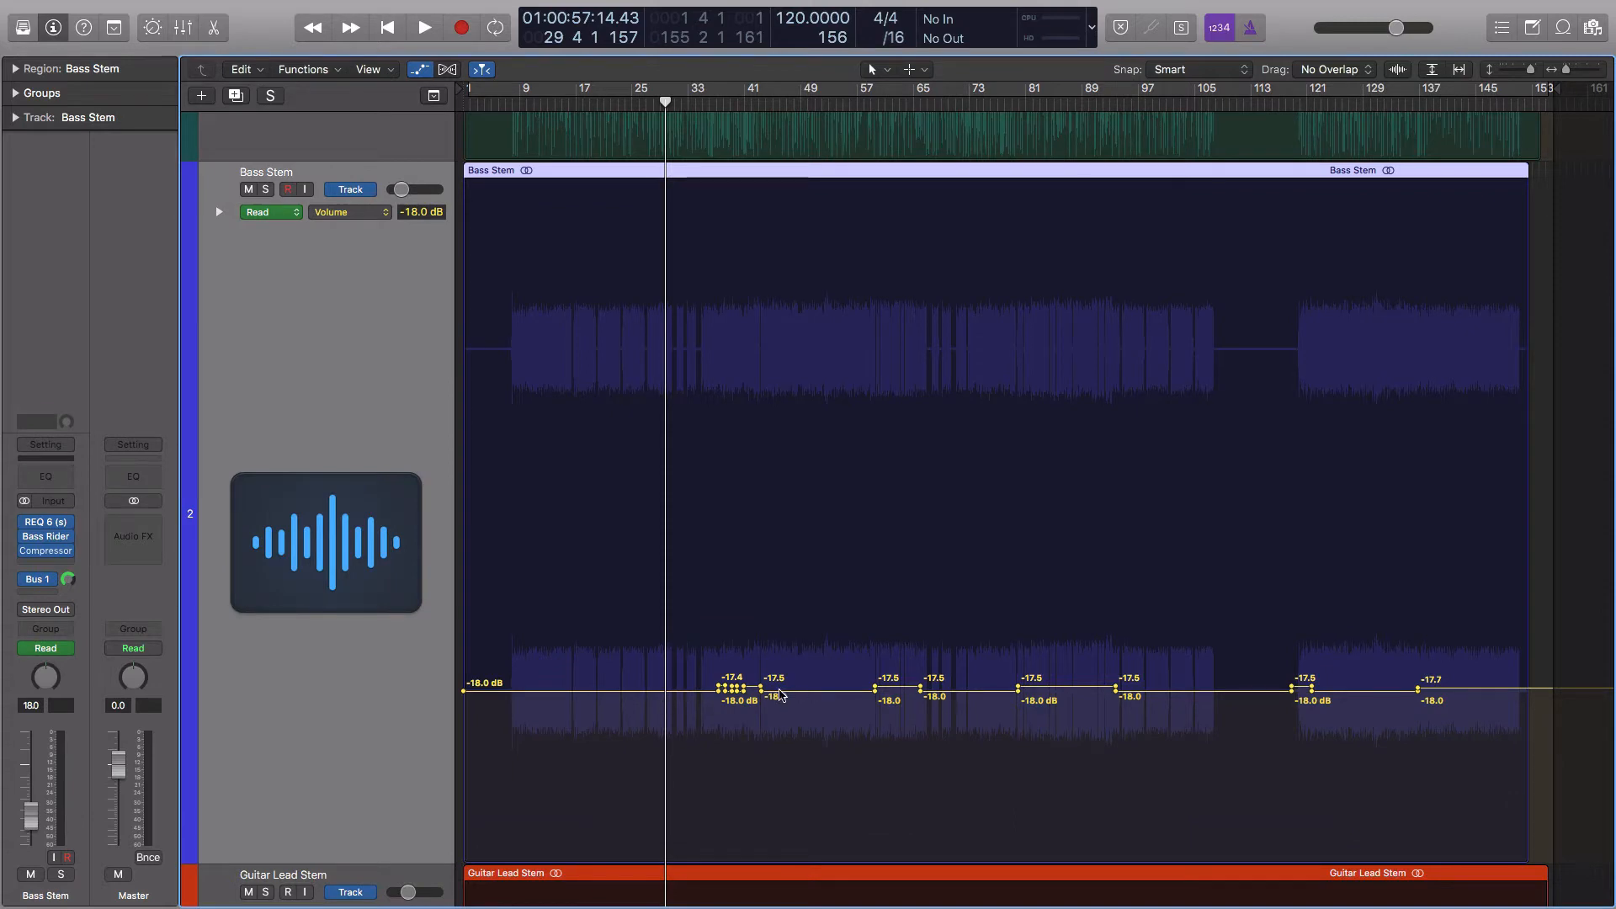
Examine the Bass Stem's volume automation from bar 28 to the end of the song, ending at the full arrangement overview
scroll(771, 694, up, 10)
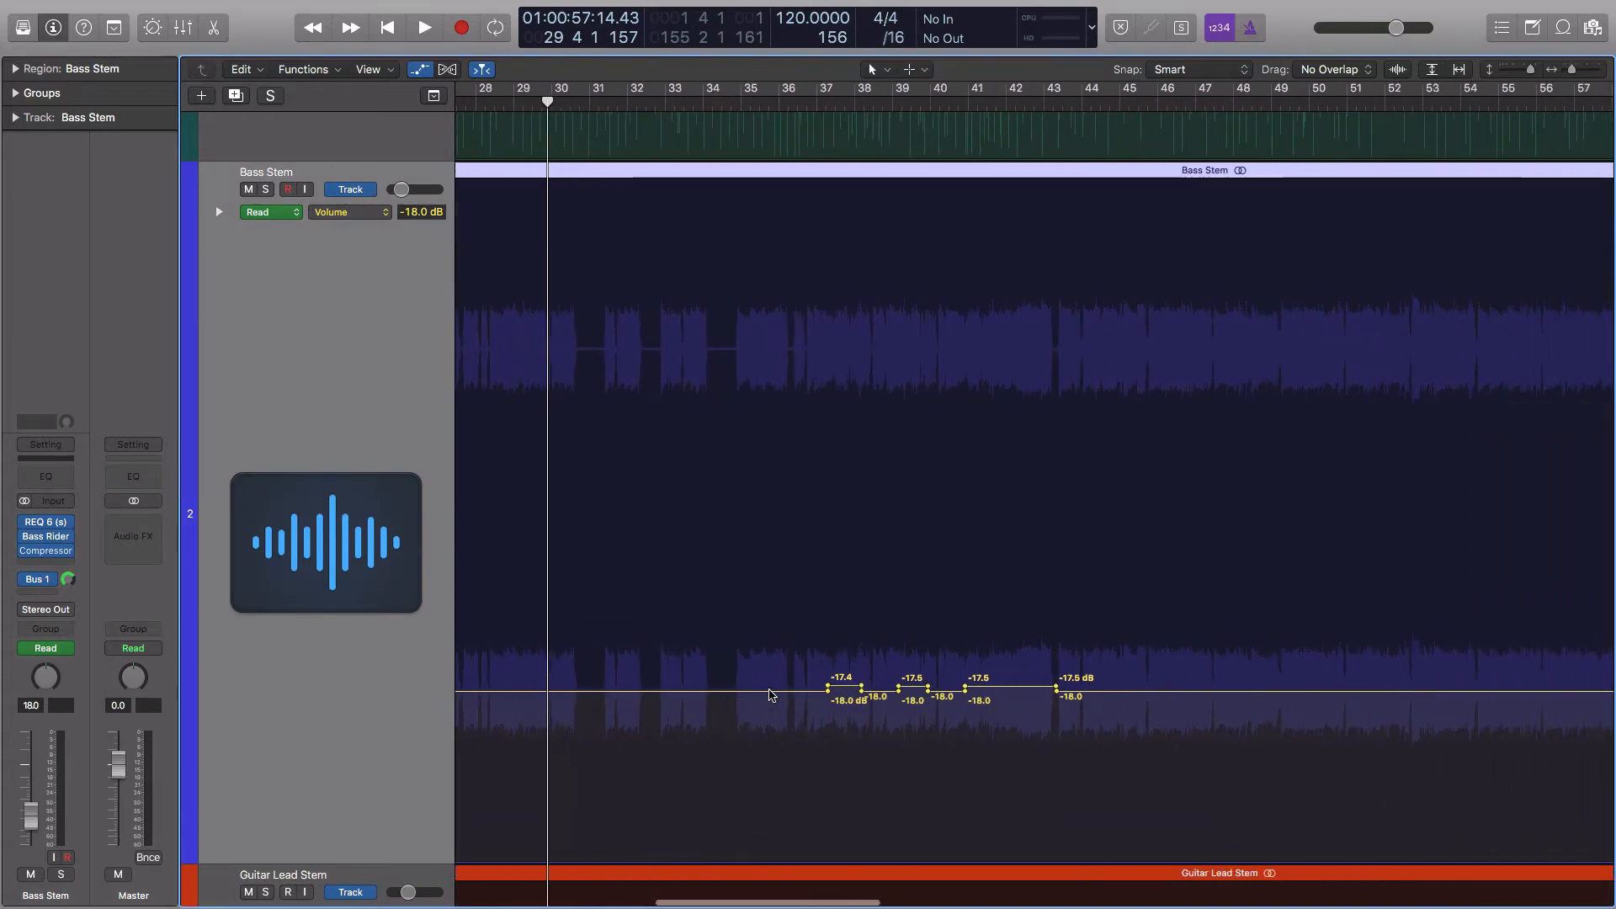
scroll(771, 693, right, 3)
scroll(771, 694, right, 15)
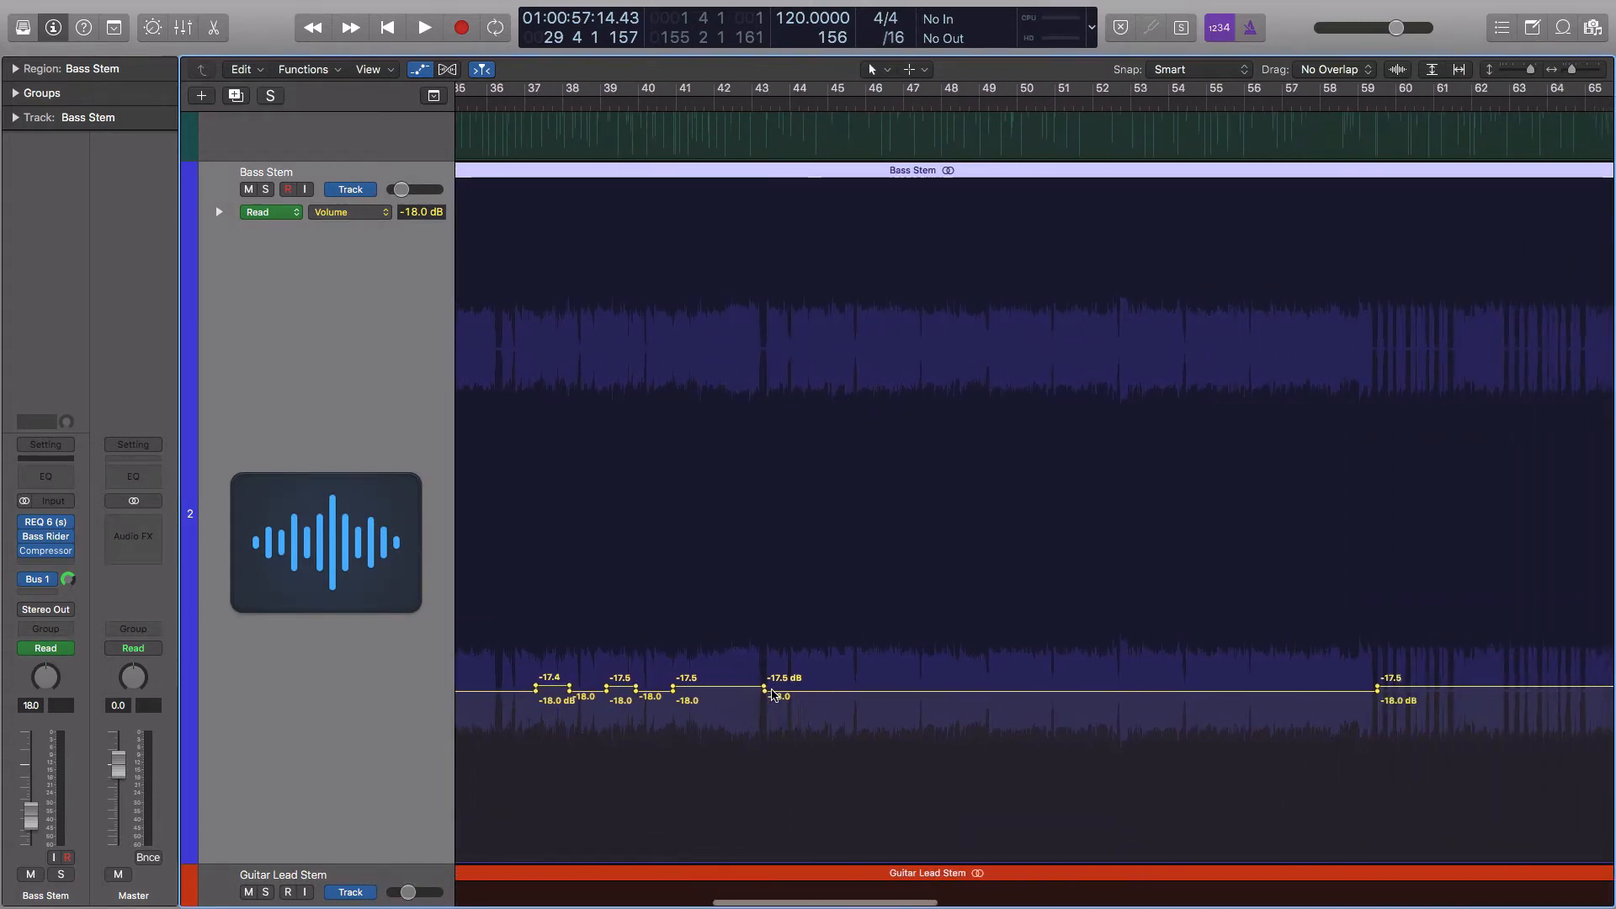
scroll(765, 692, right, 20)
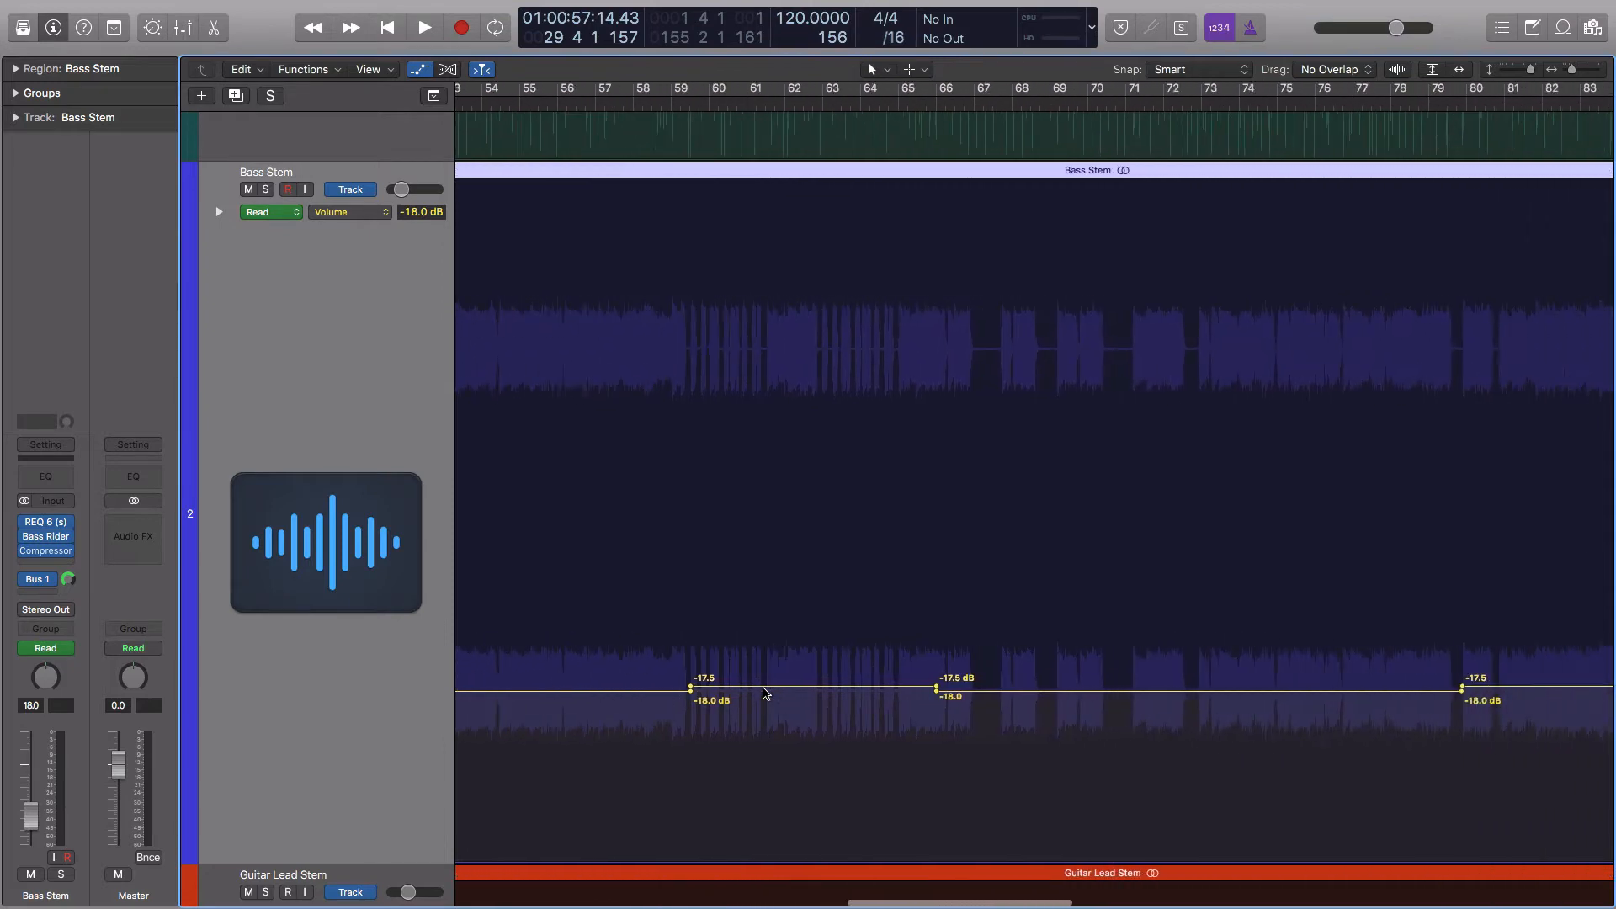
scroll(764, 693, right, 18)
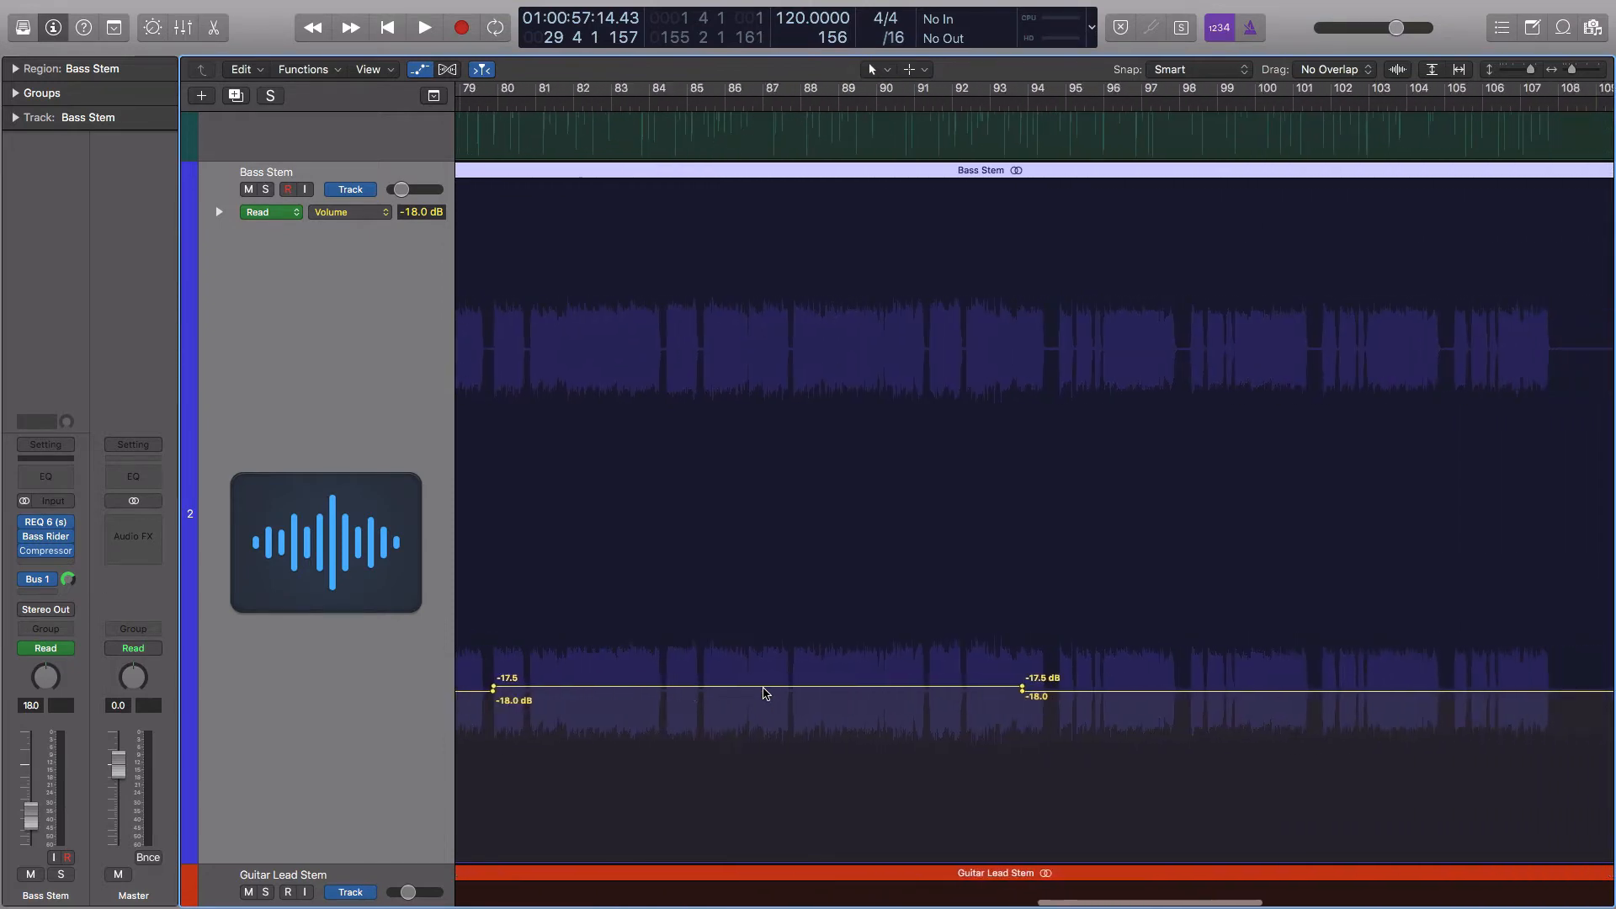
scroll(765, 693, right, 20)
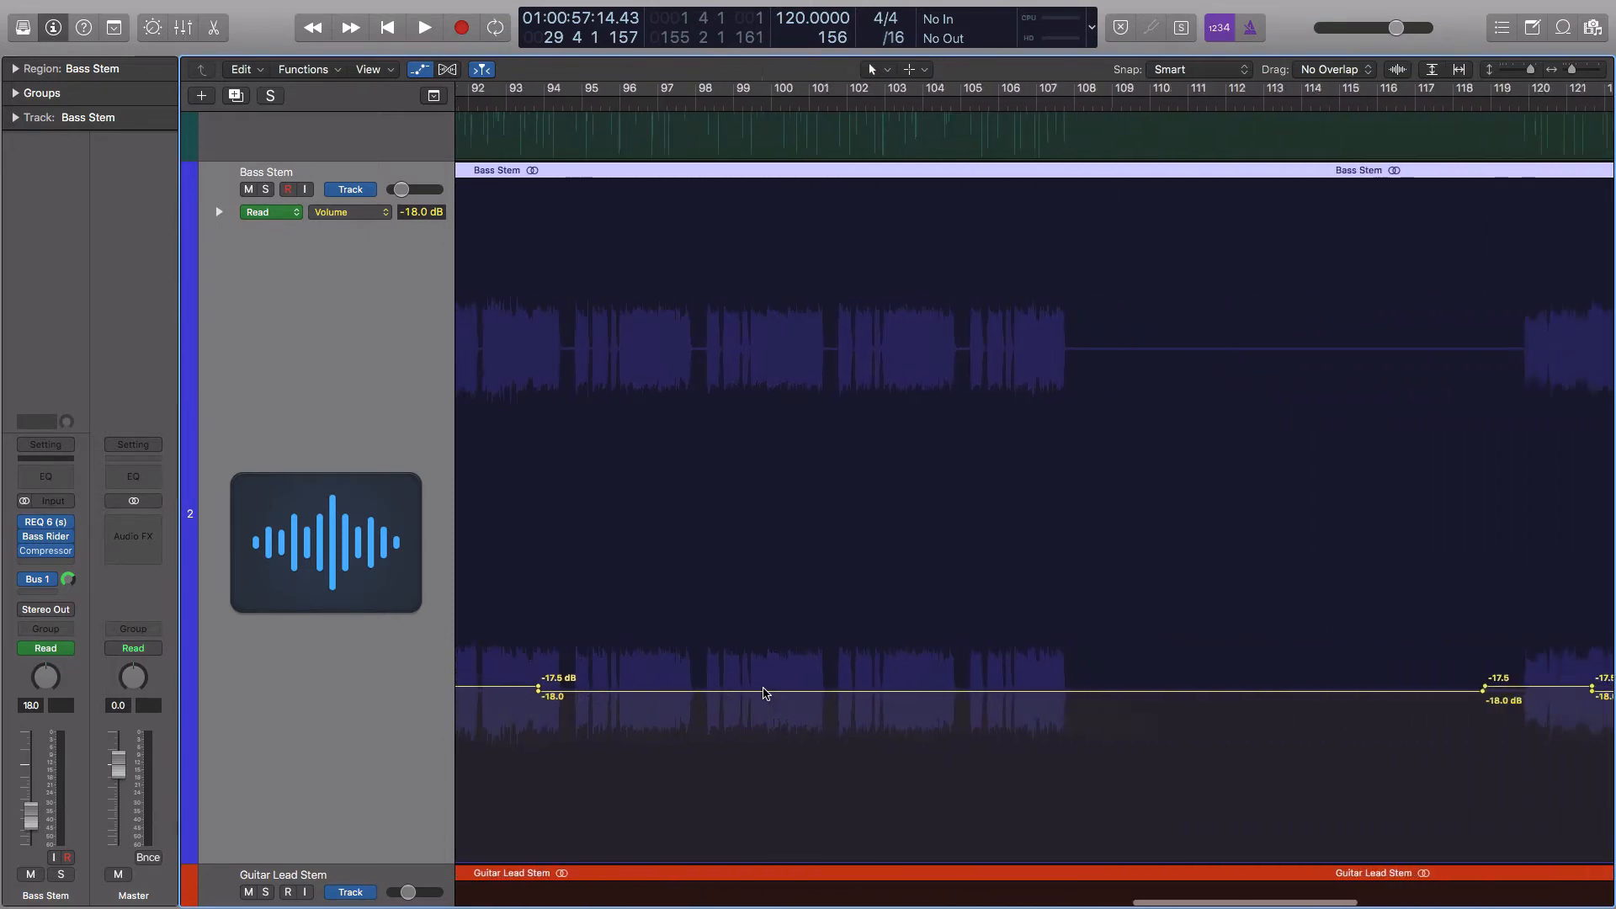
scroll(765, 692, right, 5)
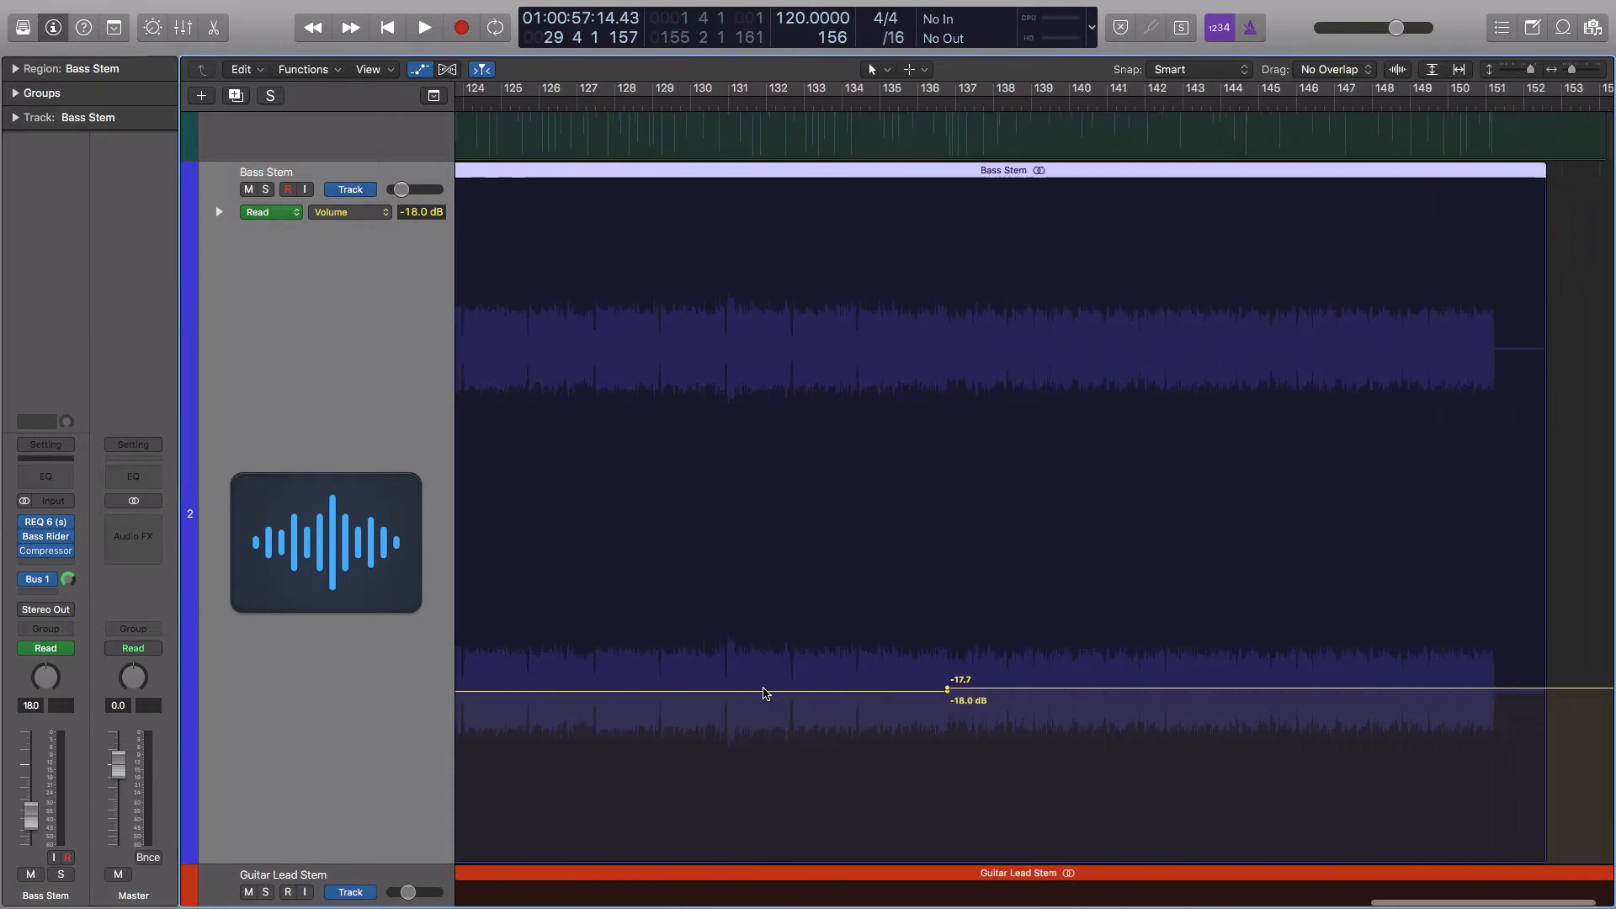
key(super+Left)
key(super+Left)
key(super+Left)
key(super+Left)
key(super+Left)
key(super+Left)
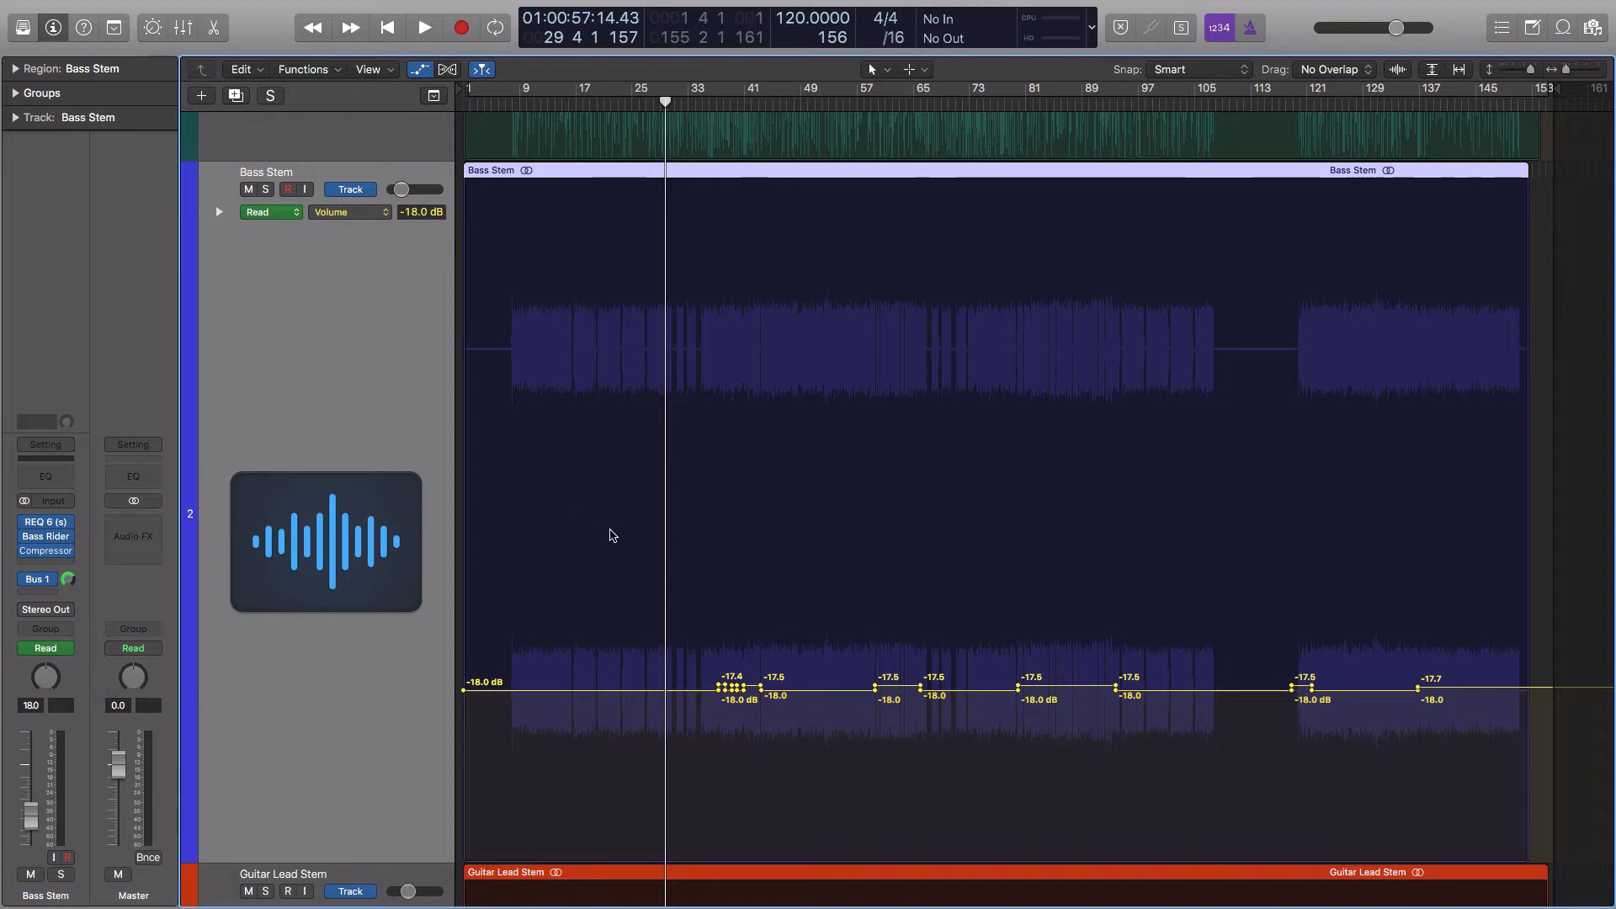
Select the Guitar Lead Stem track and examine its volume automation across the whole song
scroll(610, 535, down, 4)
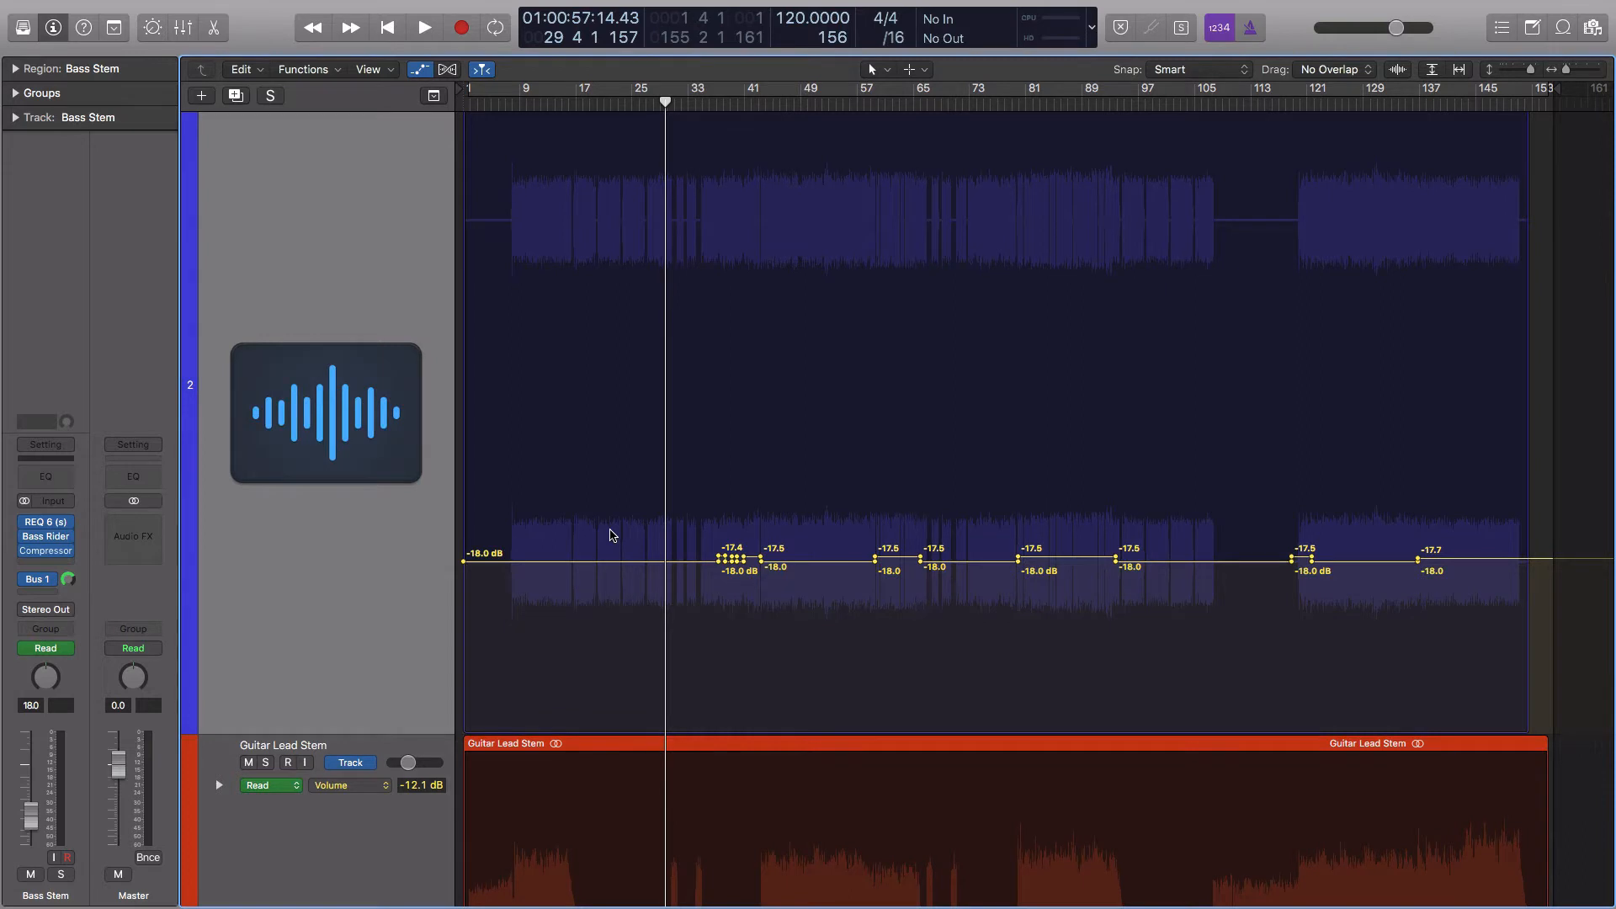
scroll(610, 535, down, 1)
scroll(610, 537, down, 7)
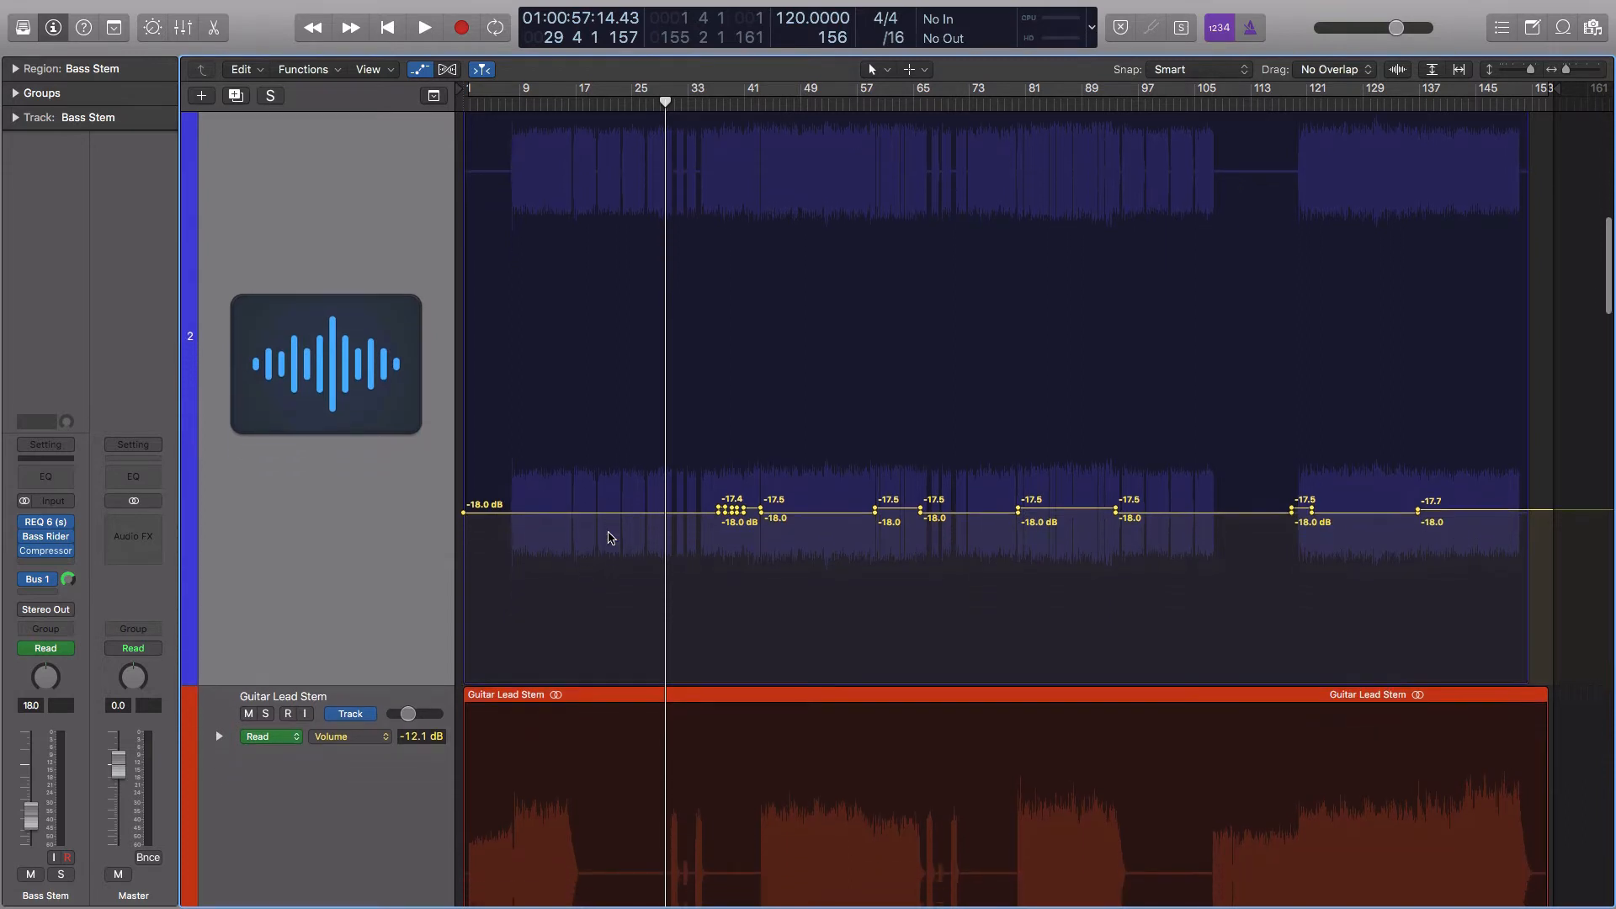
scroll(610, 537, down, 3)
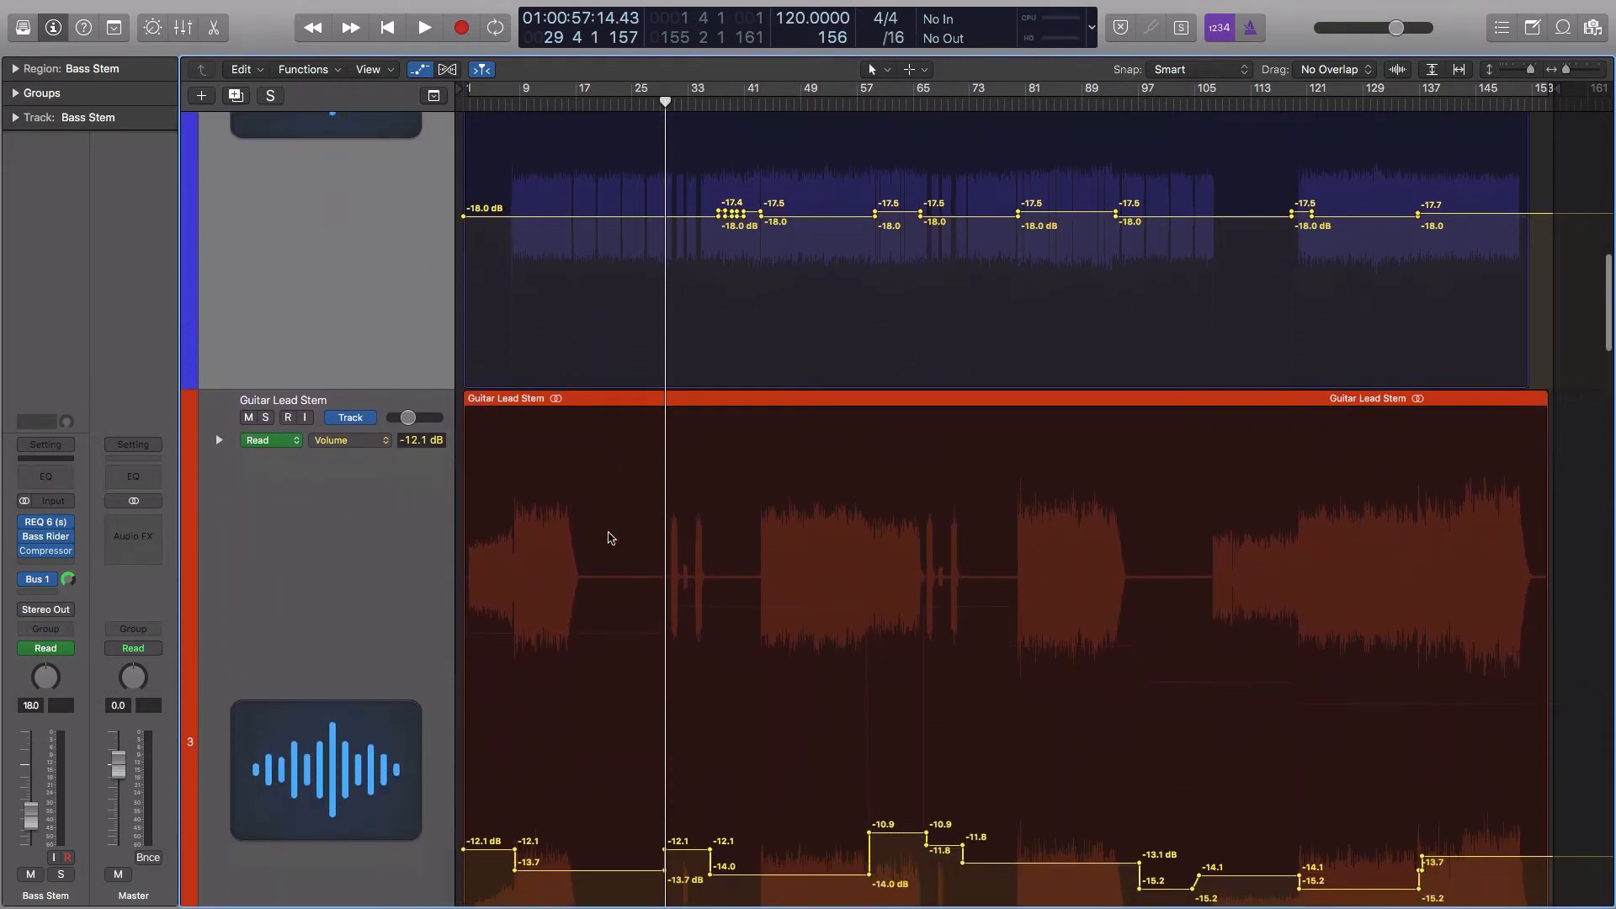
scroll(355, 533, down, 6)
click(360, 518)
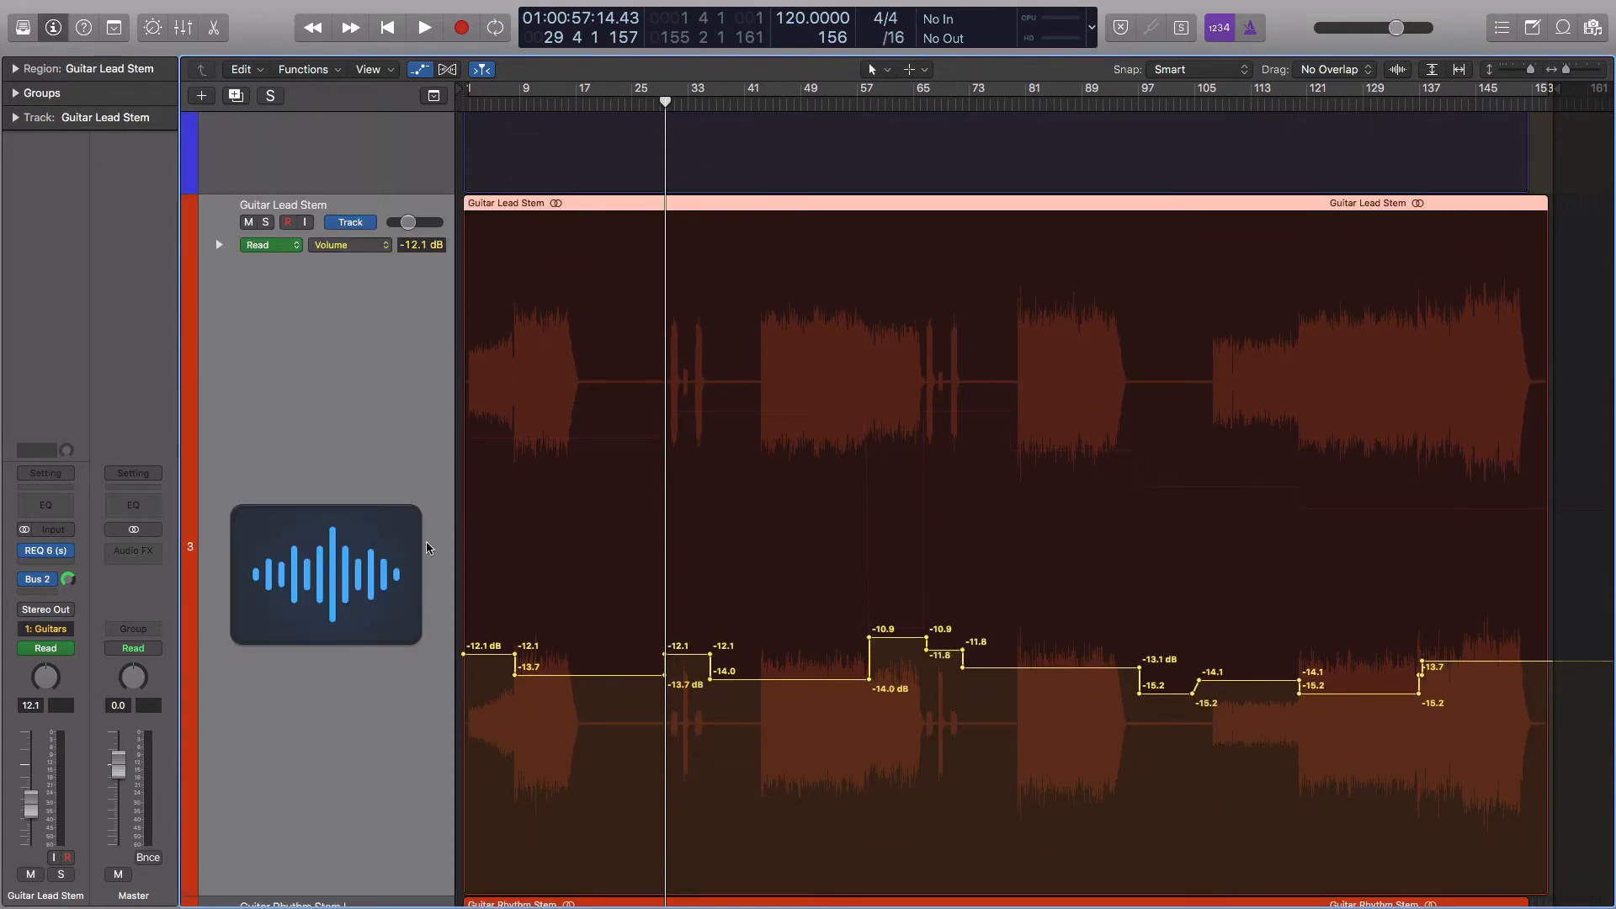
scroll(540, 515, down, 1)
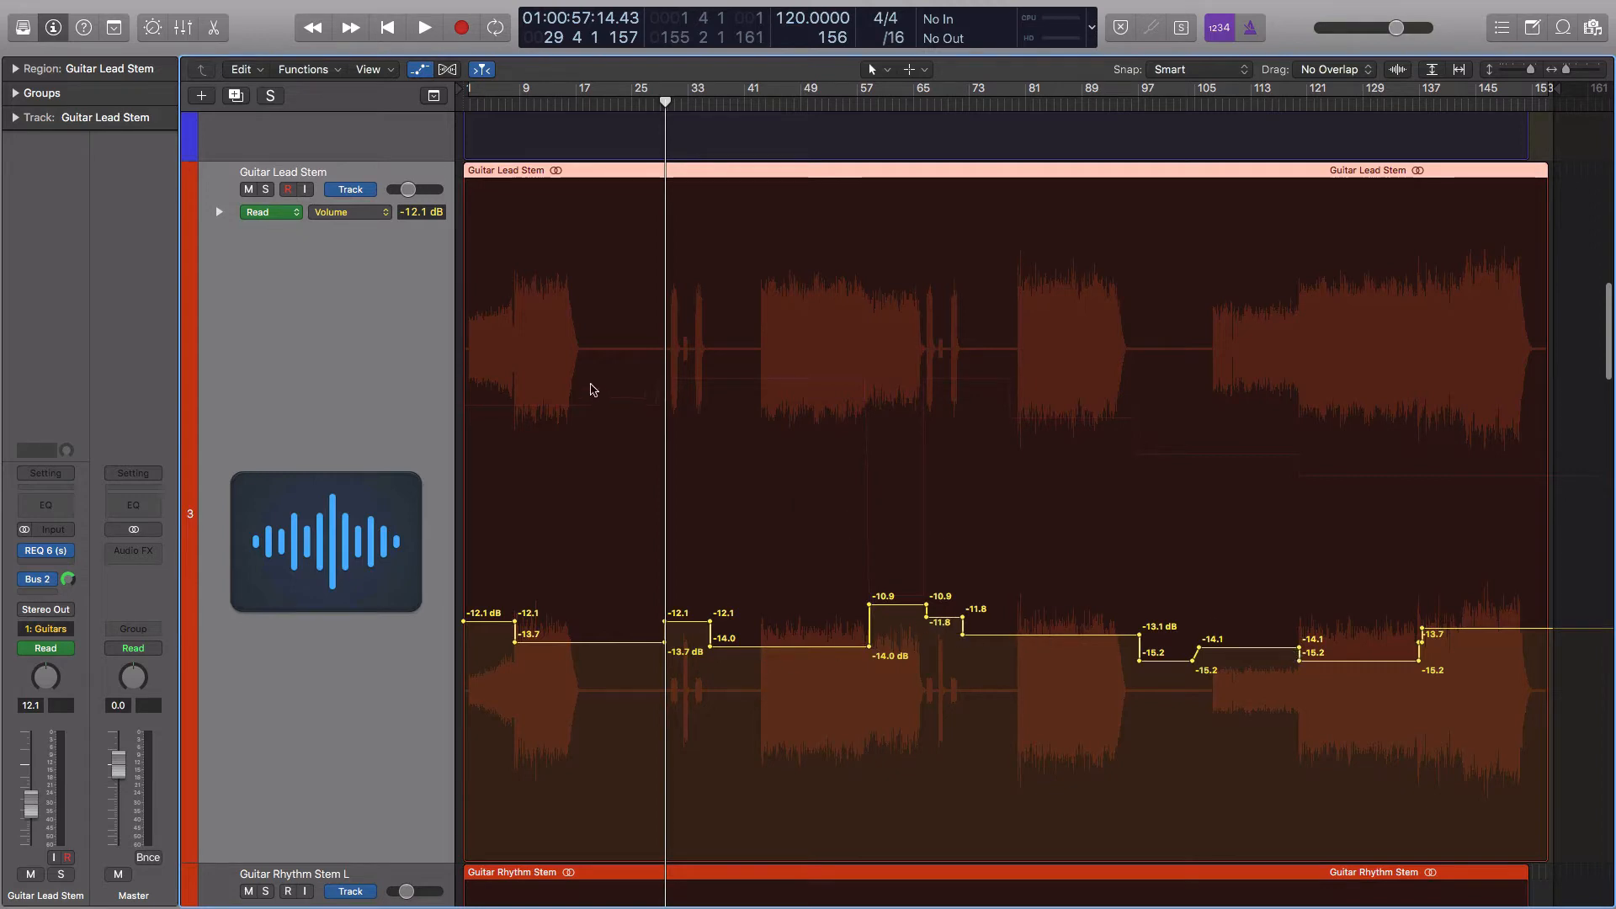
Display the Guitar Lead Stem's Send 1 → GtrLdDly Aux automation and bring up the delay aux's channel strip
click(361, 216)
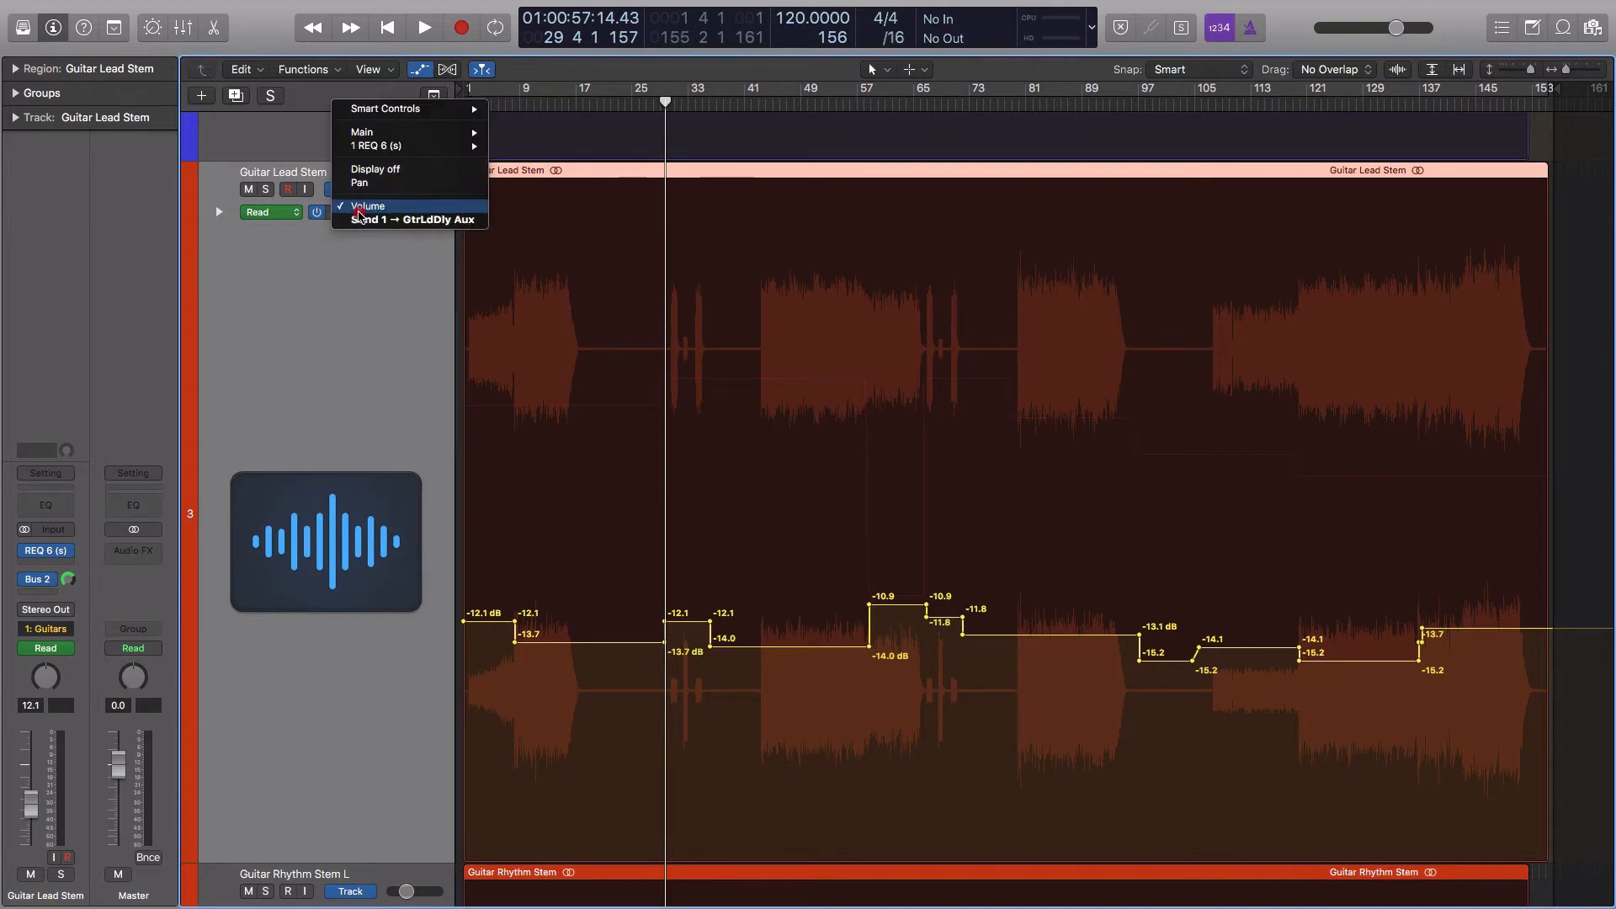
click(411, 220)
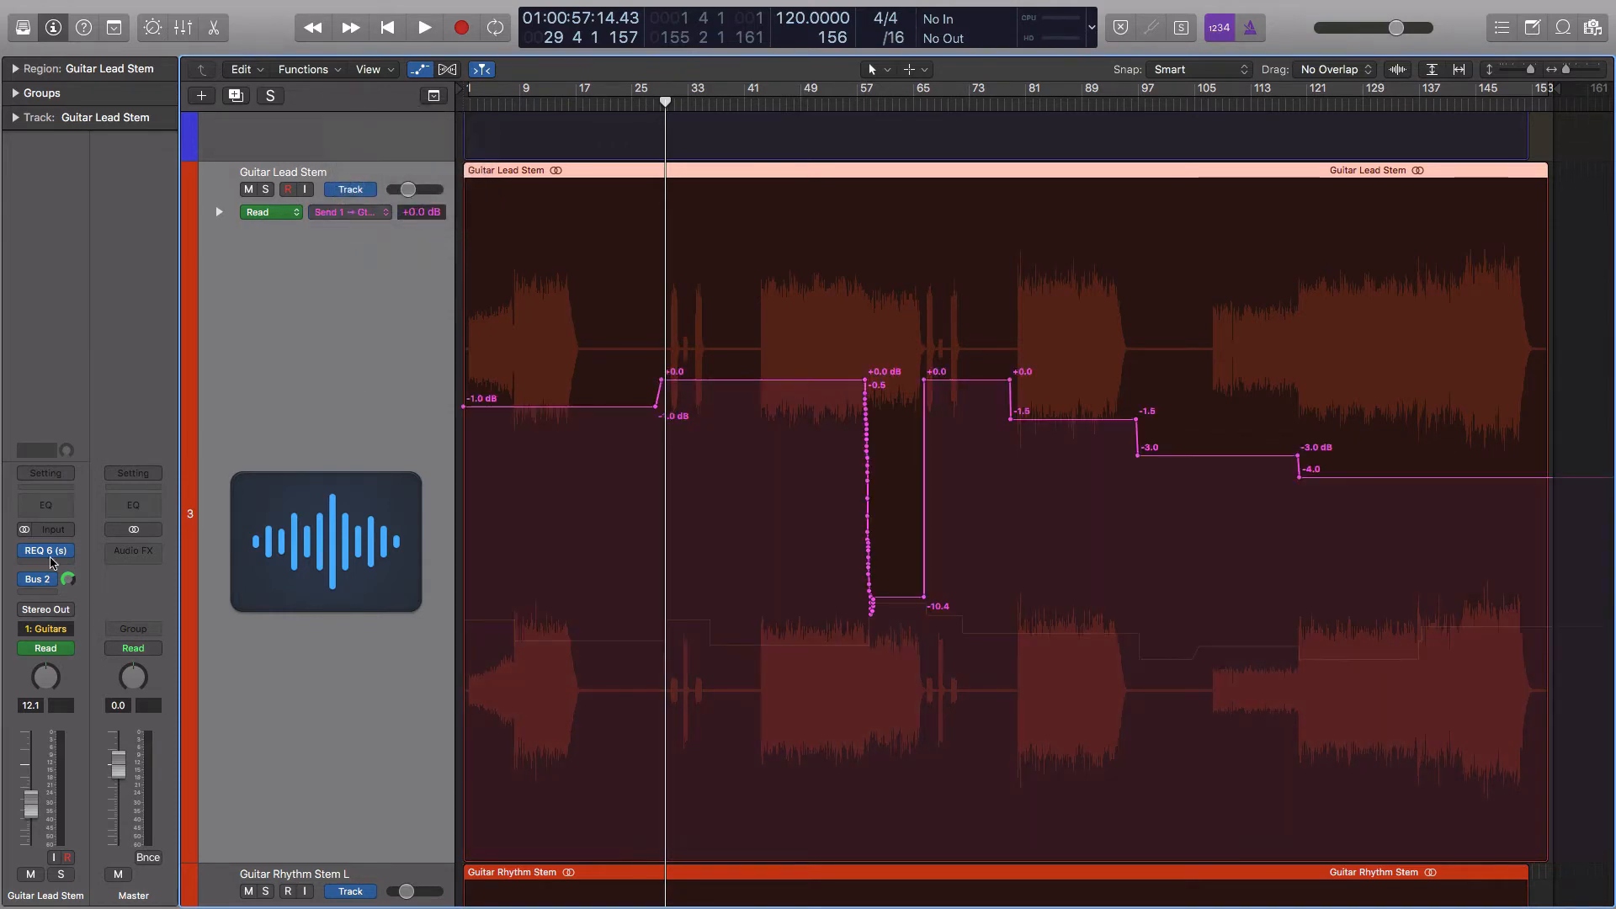
click(32, 587)
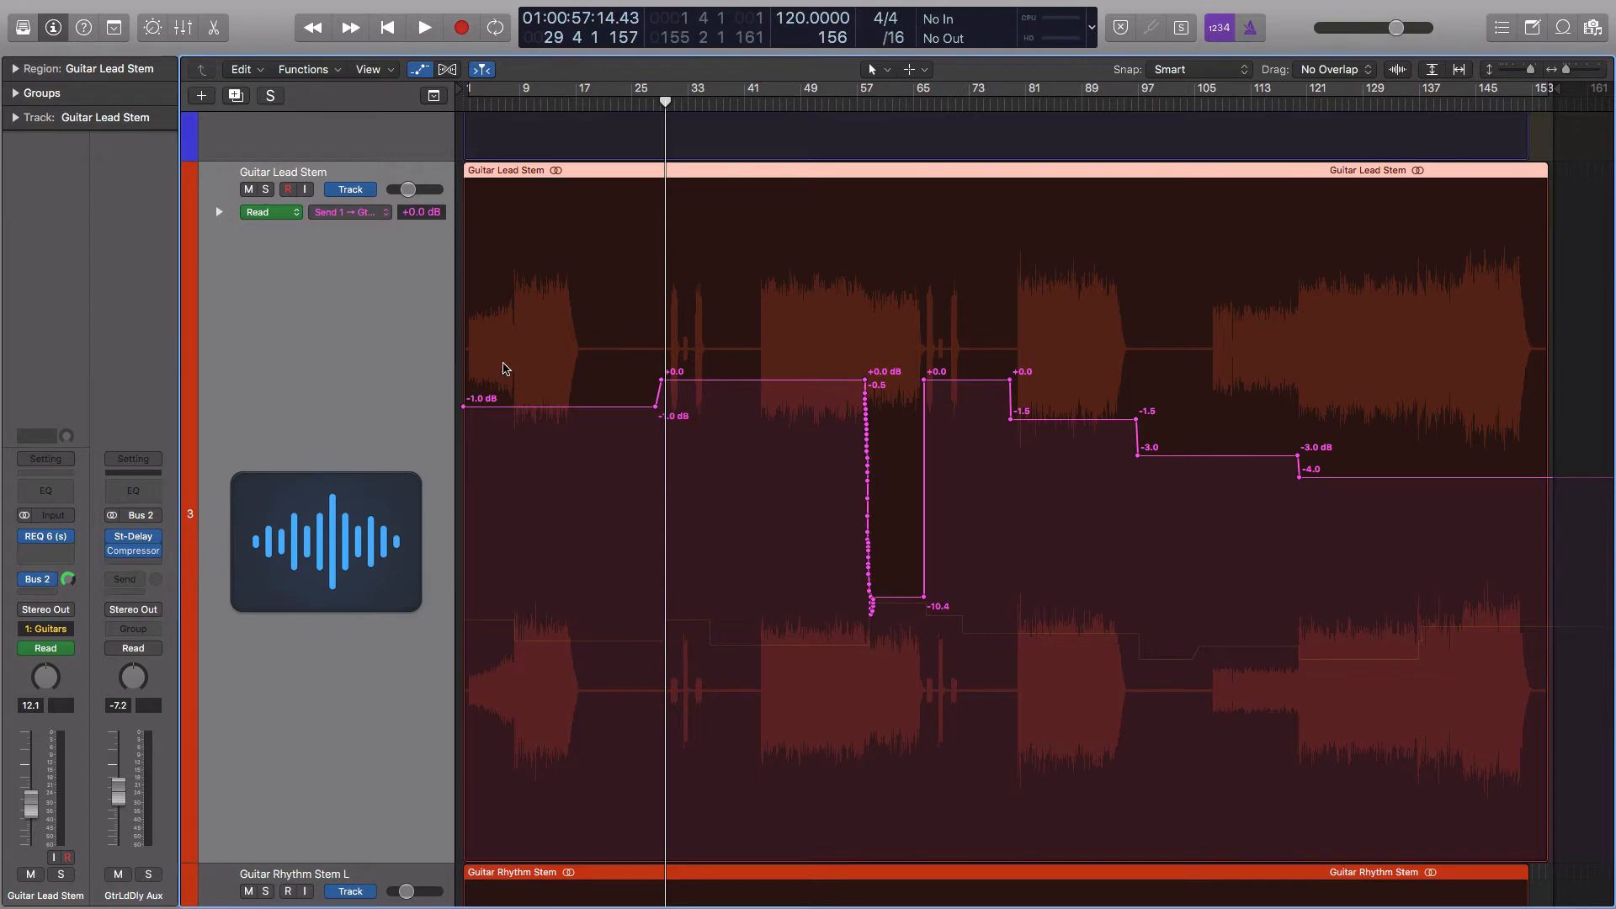
Return the Guitar Lead Stem to Volume automation and compare it with the full arrangement overview with automation hidden
click(368, 217)
click(374, 196)
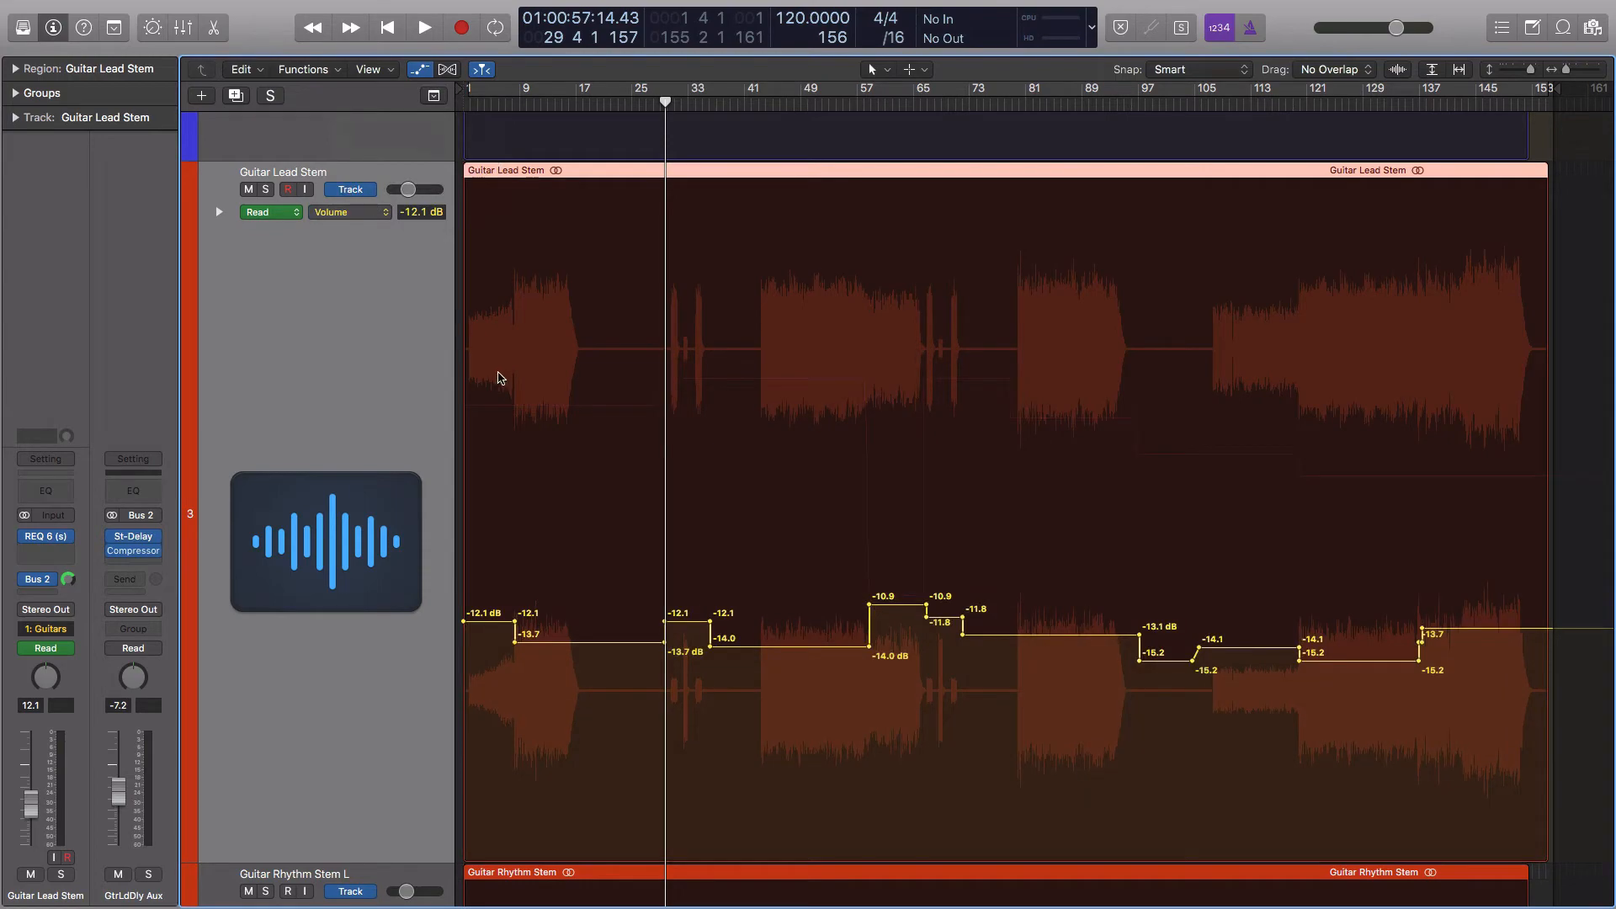
key(a)
key(z)
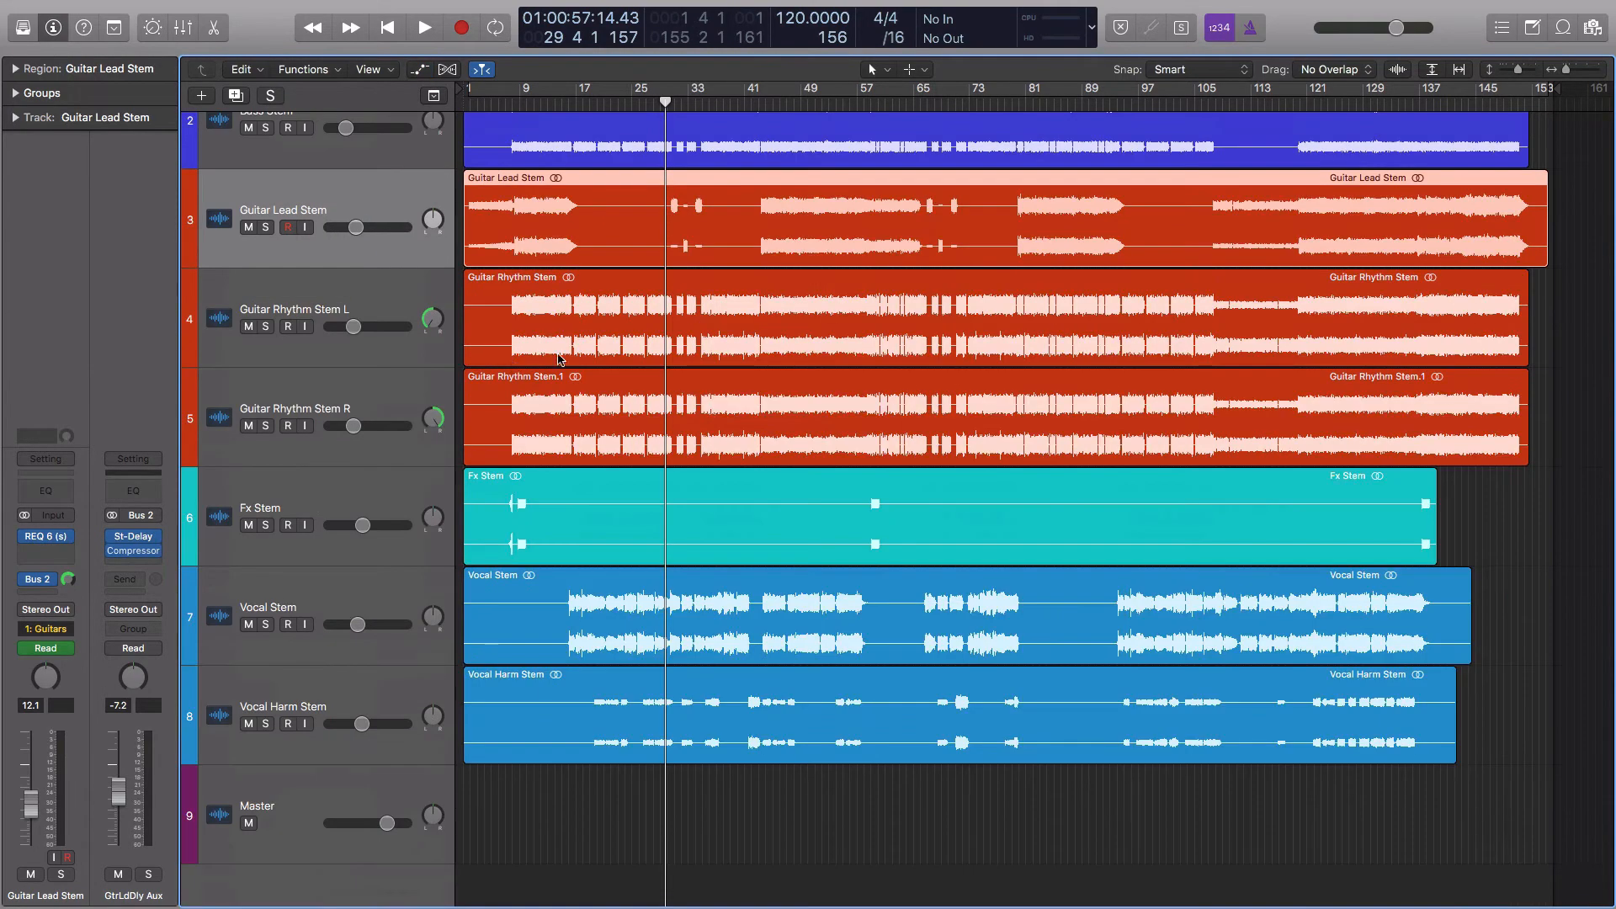
key(a)
key(z)
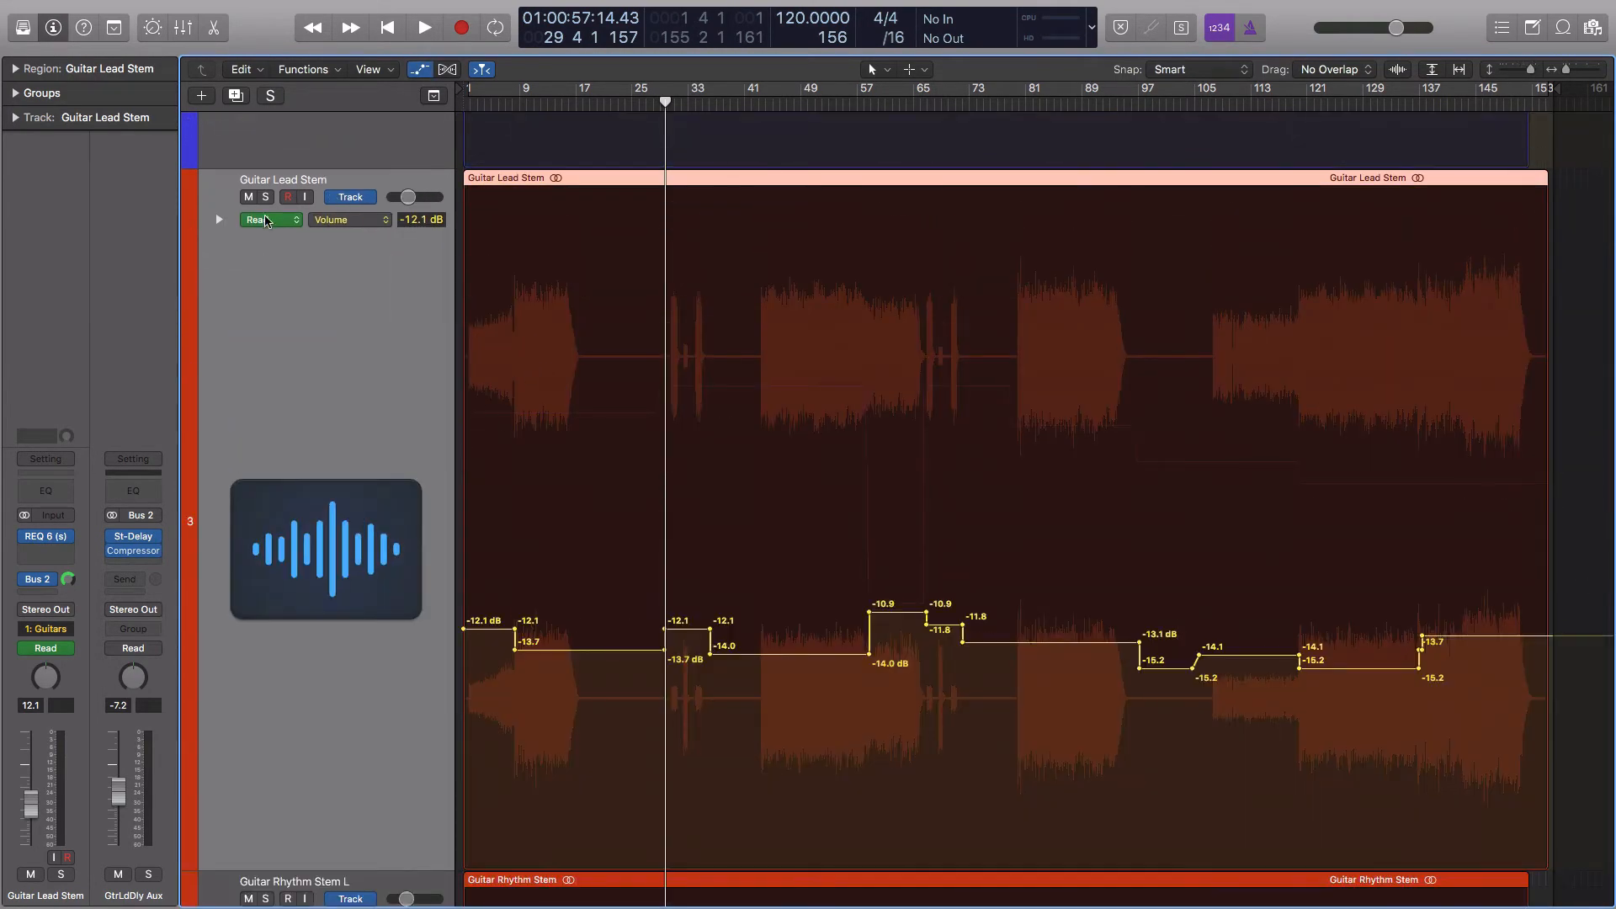
Solo the Guitar Lead Stem and display its Send 1 → GtrLdDly Aux automation
key(ctrl+s)
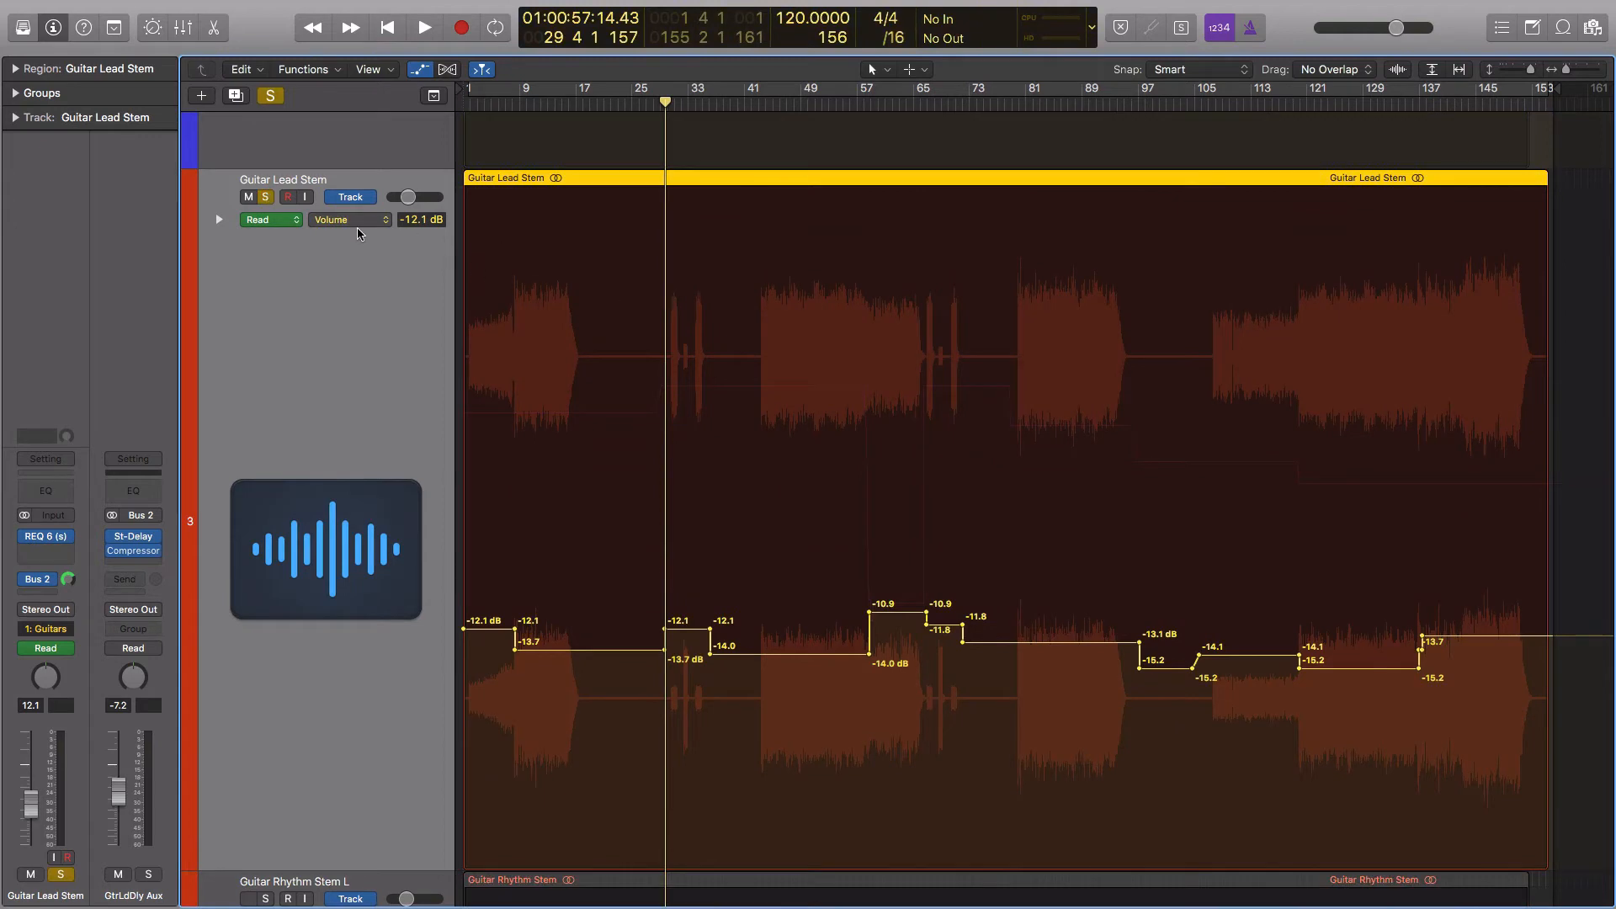
click(357, 220)
click(357, 234)
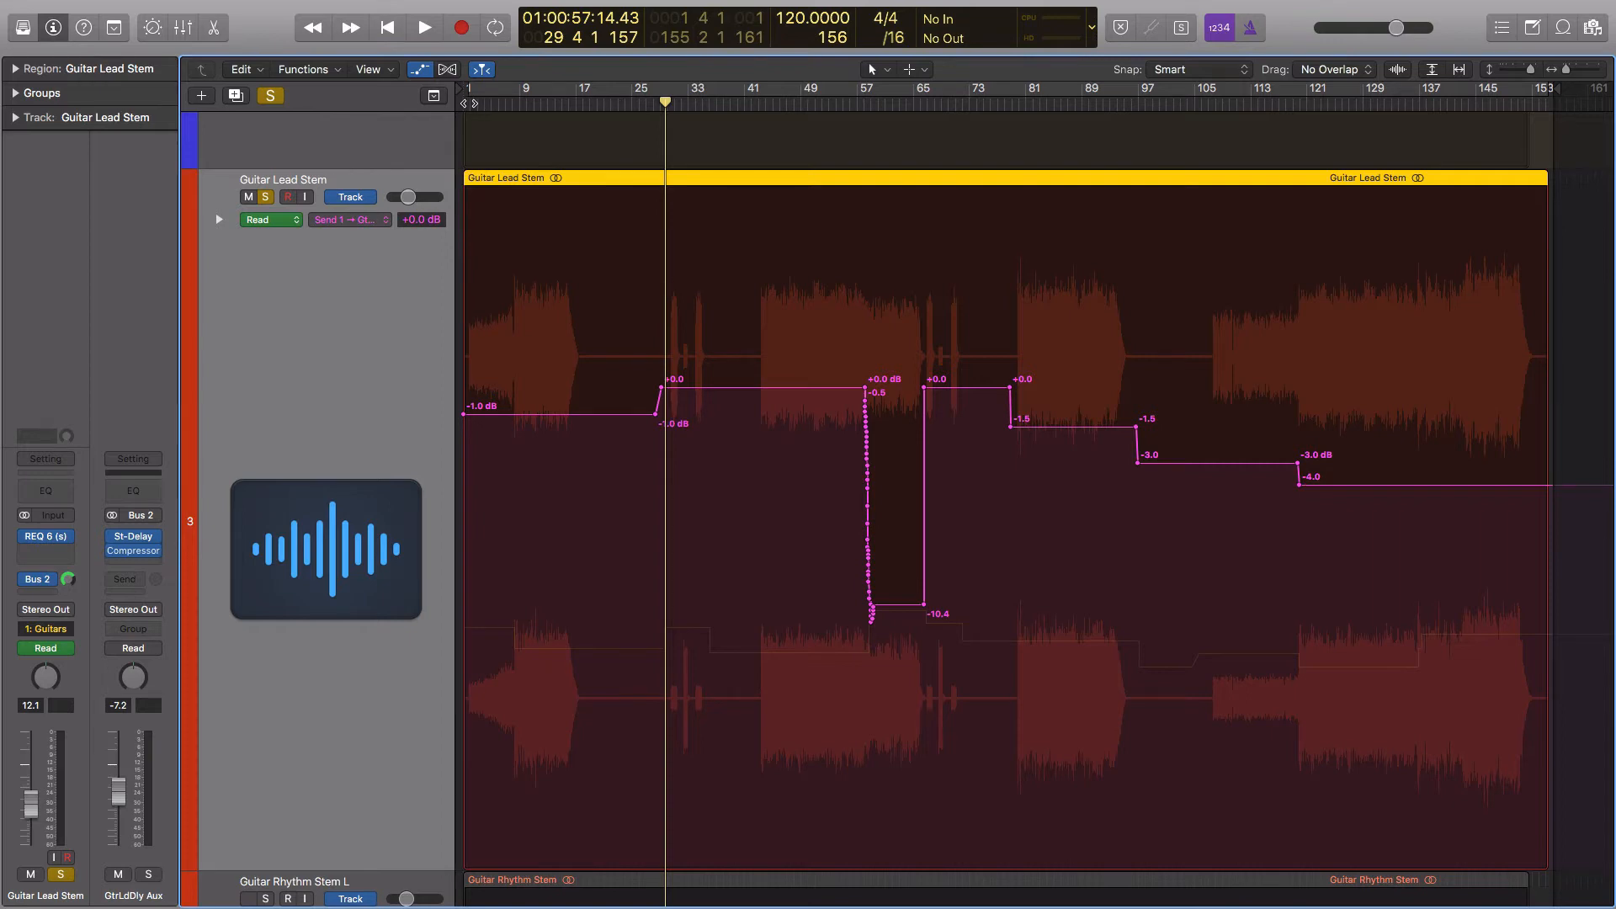
Listen to the soloed Guitar Lead Stem's delay send changes from about bar 44 to bar 73
key(Return)
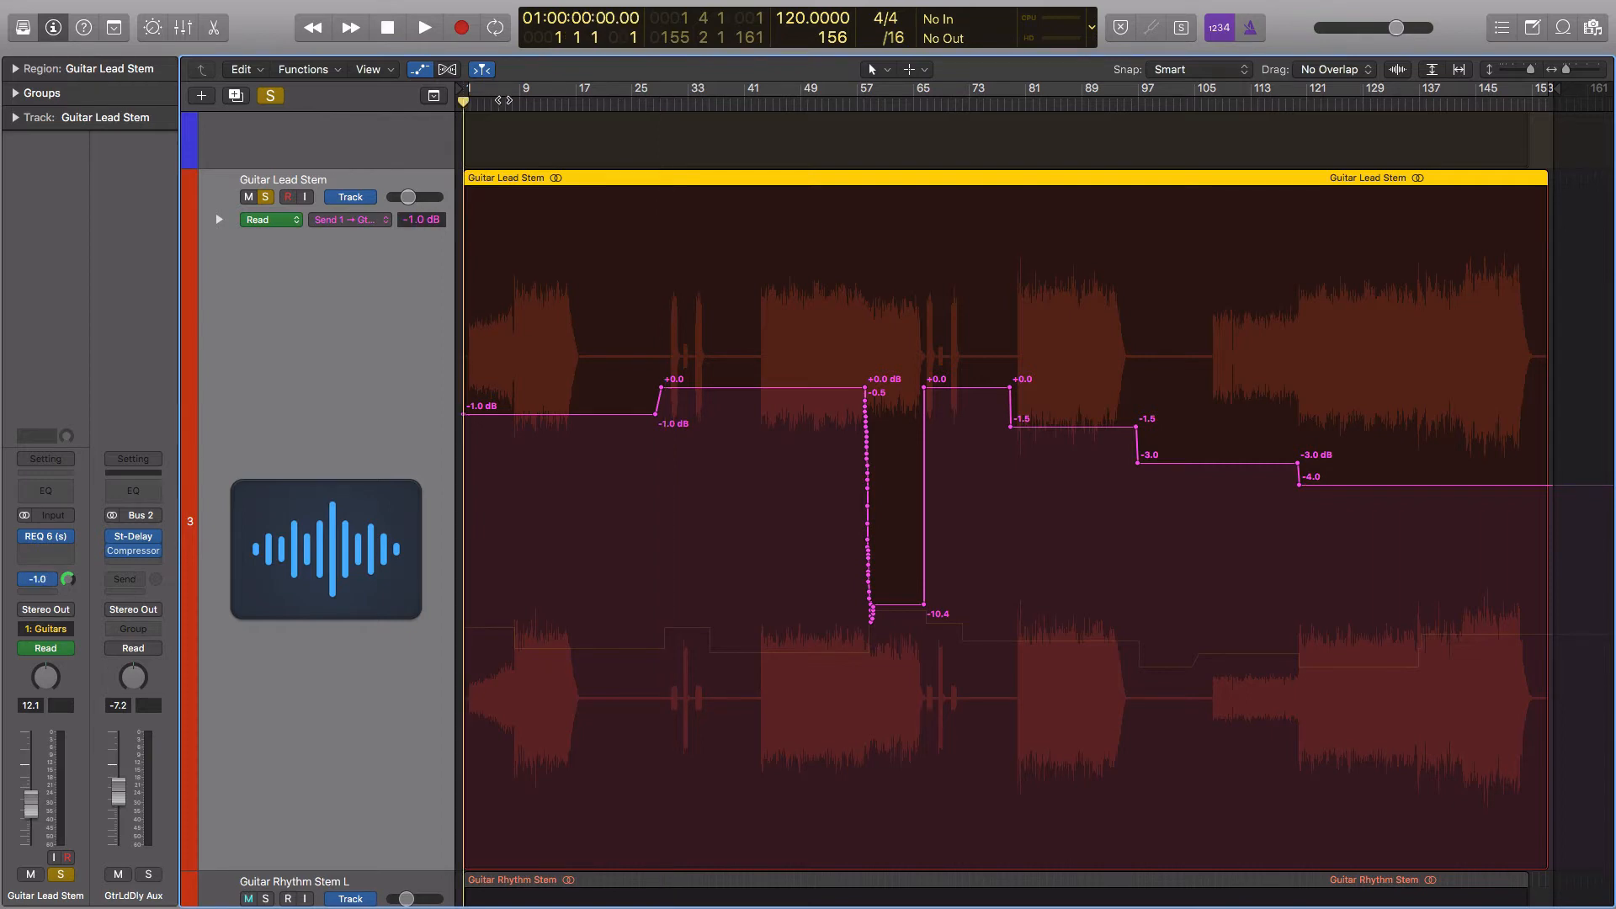
click(766, 101)
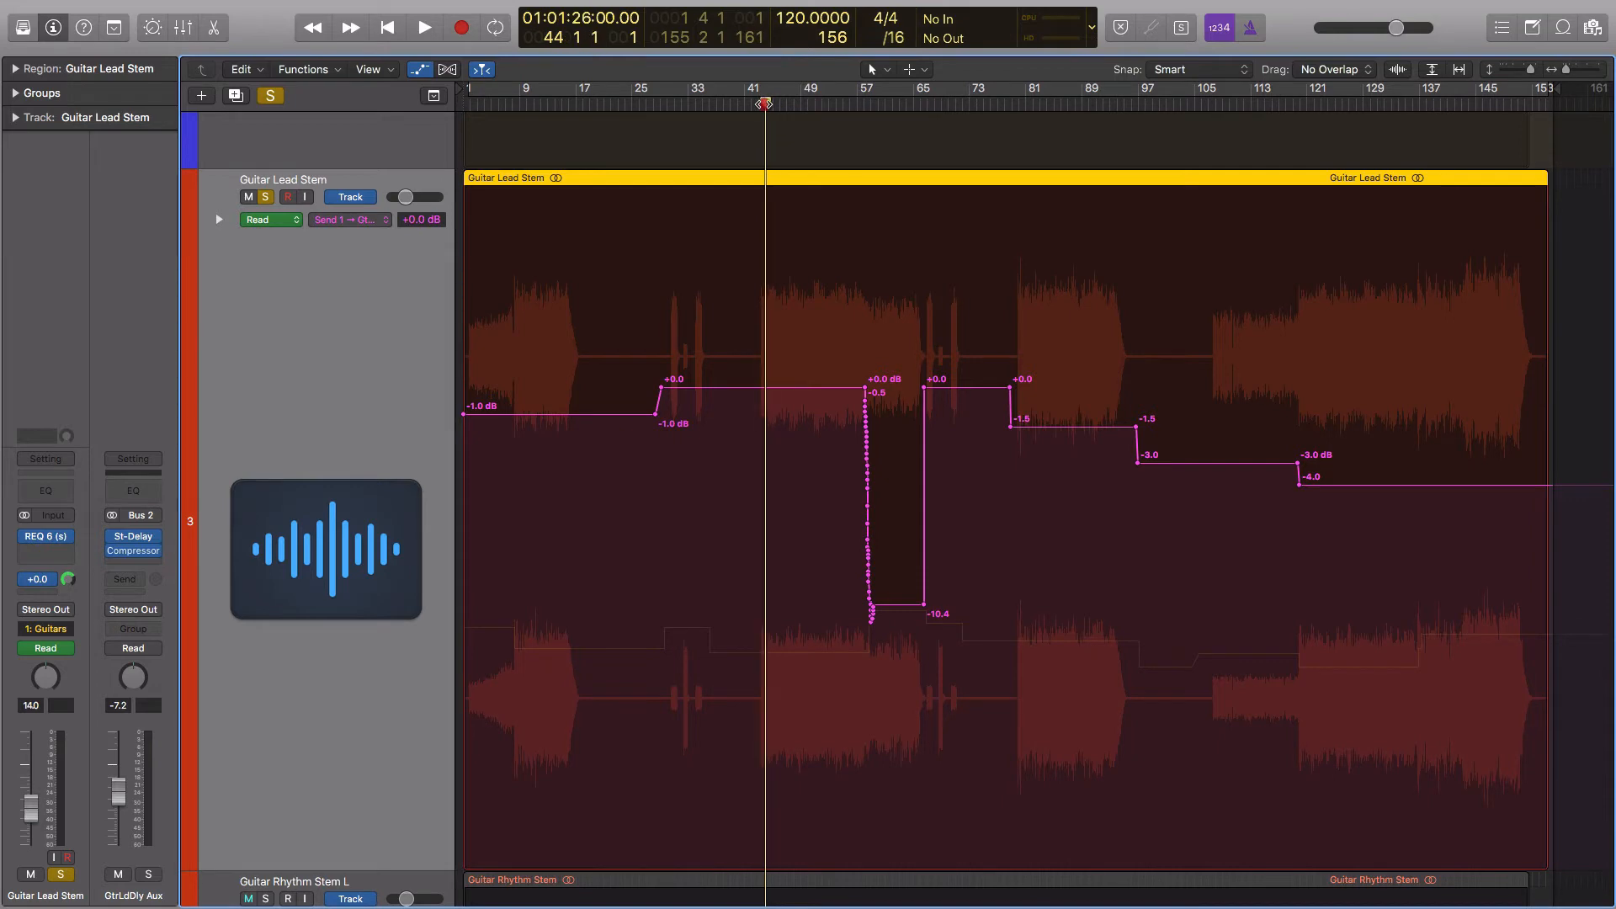
key(comma)
key(space)
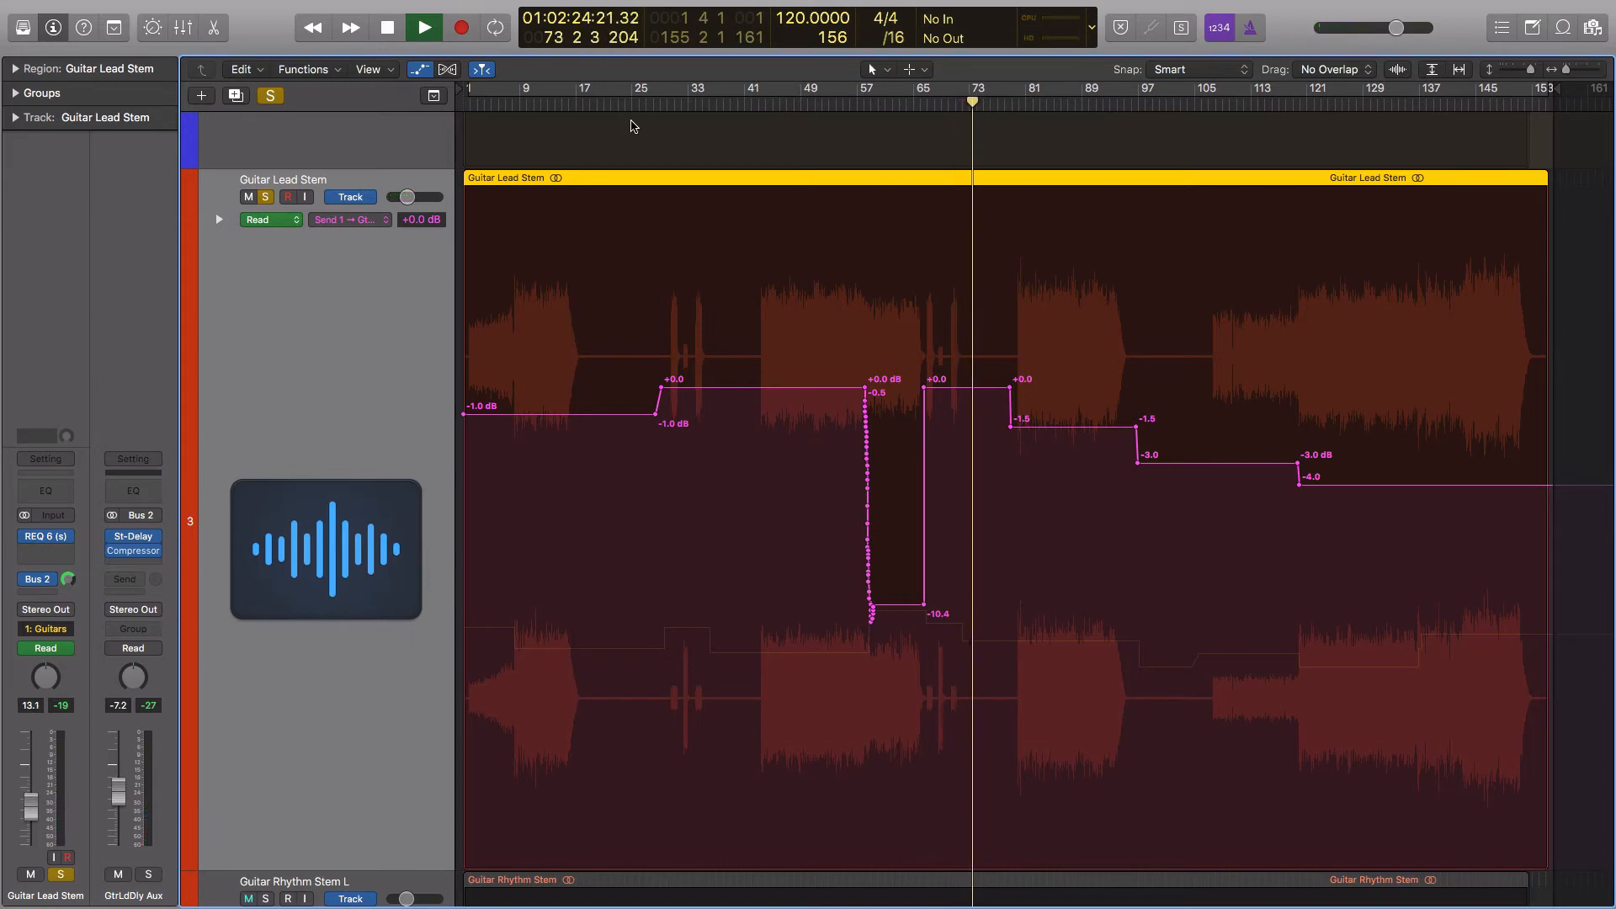
key(space)
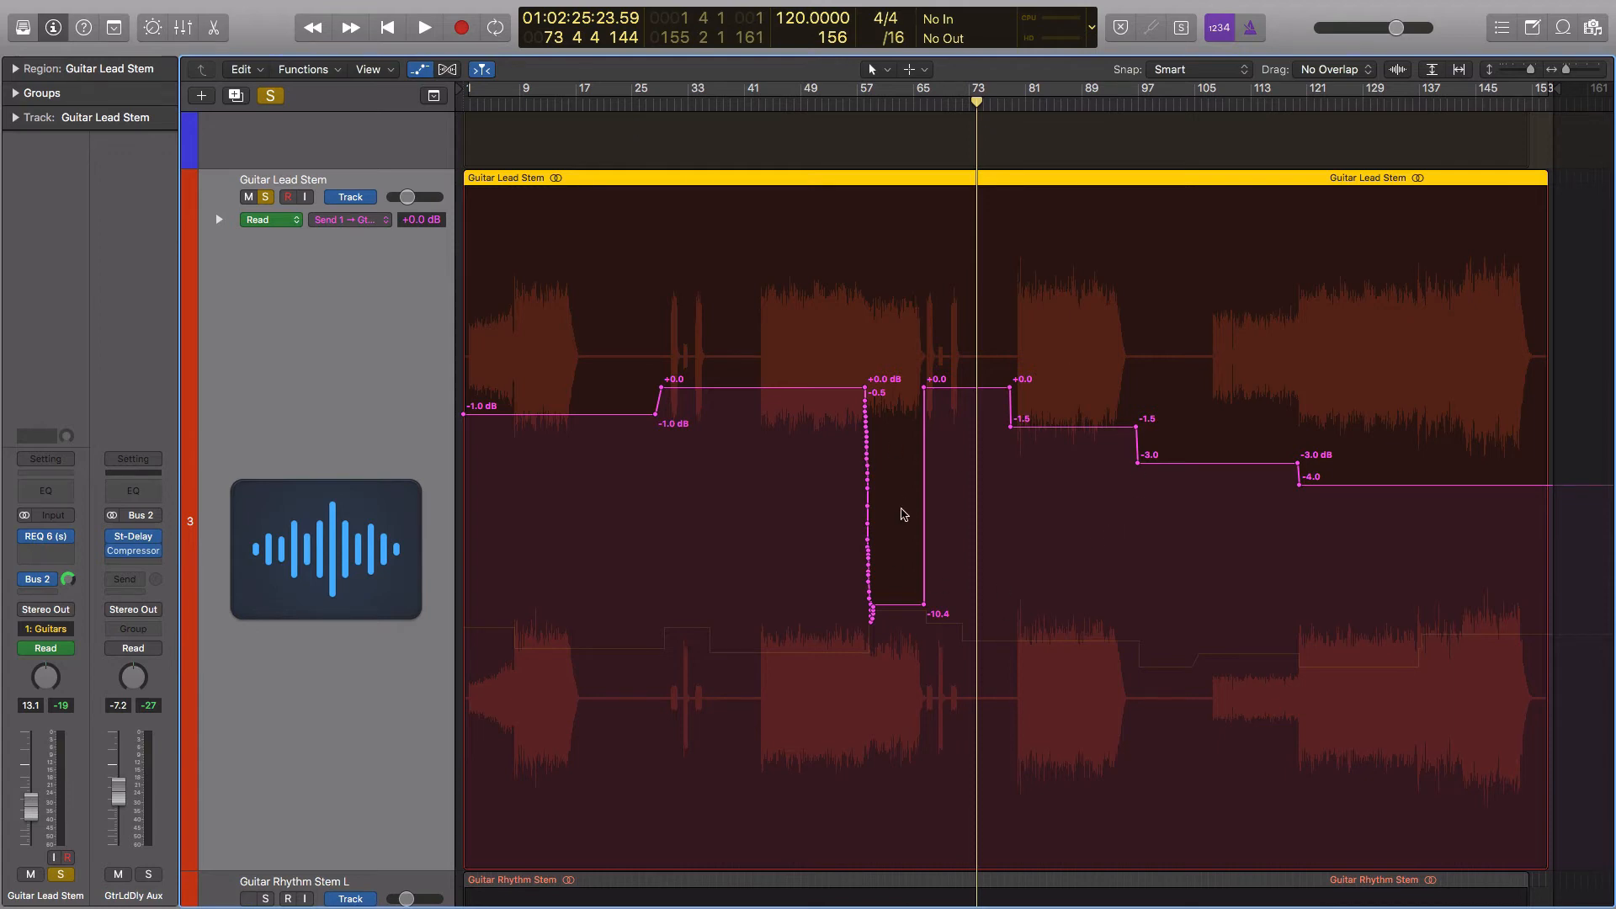
Turn off solo on the Guitar Lead Stem
click(895, 398)
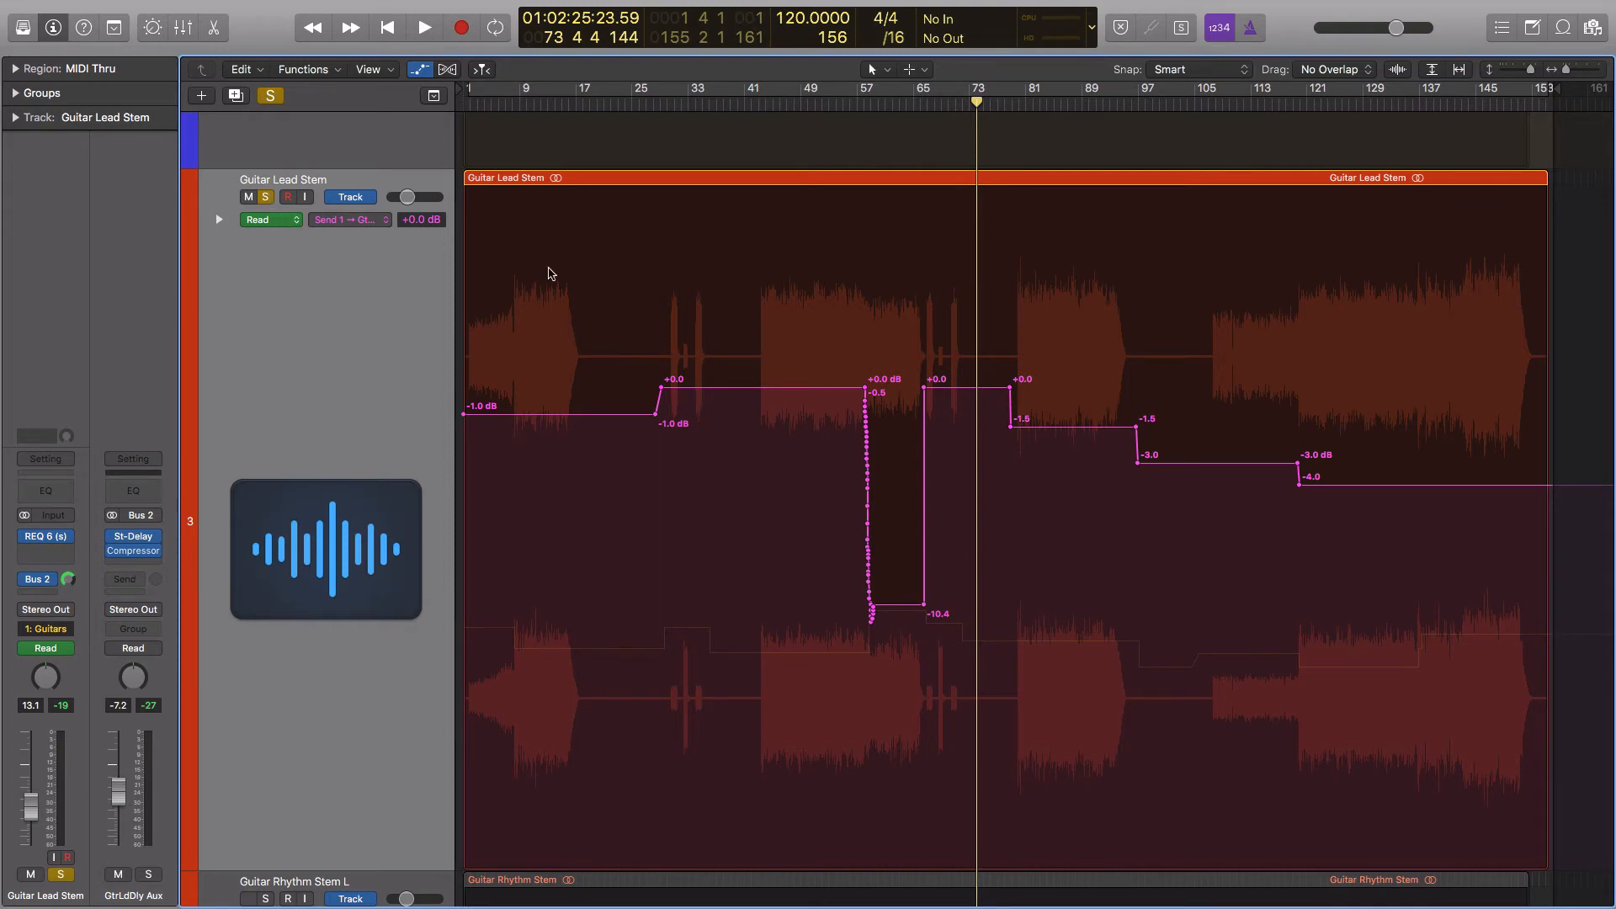
scroll(817, 352, down, 1)
scroll(821, 352, down, 2)
scroll(795, 347, up, 3)
scroll(791, 349, down, 3)
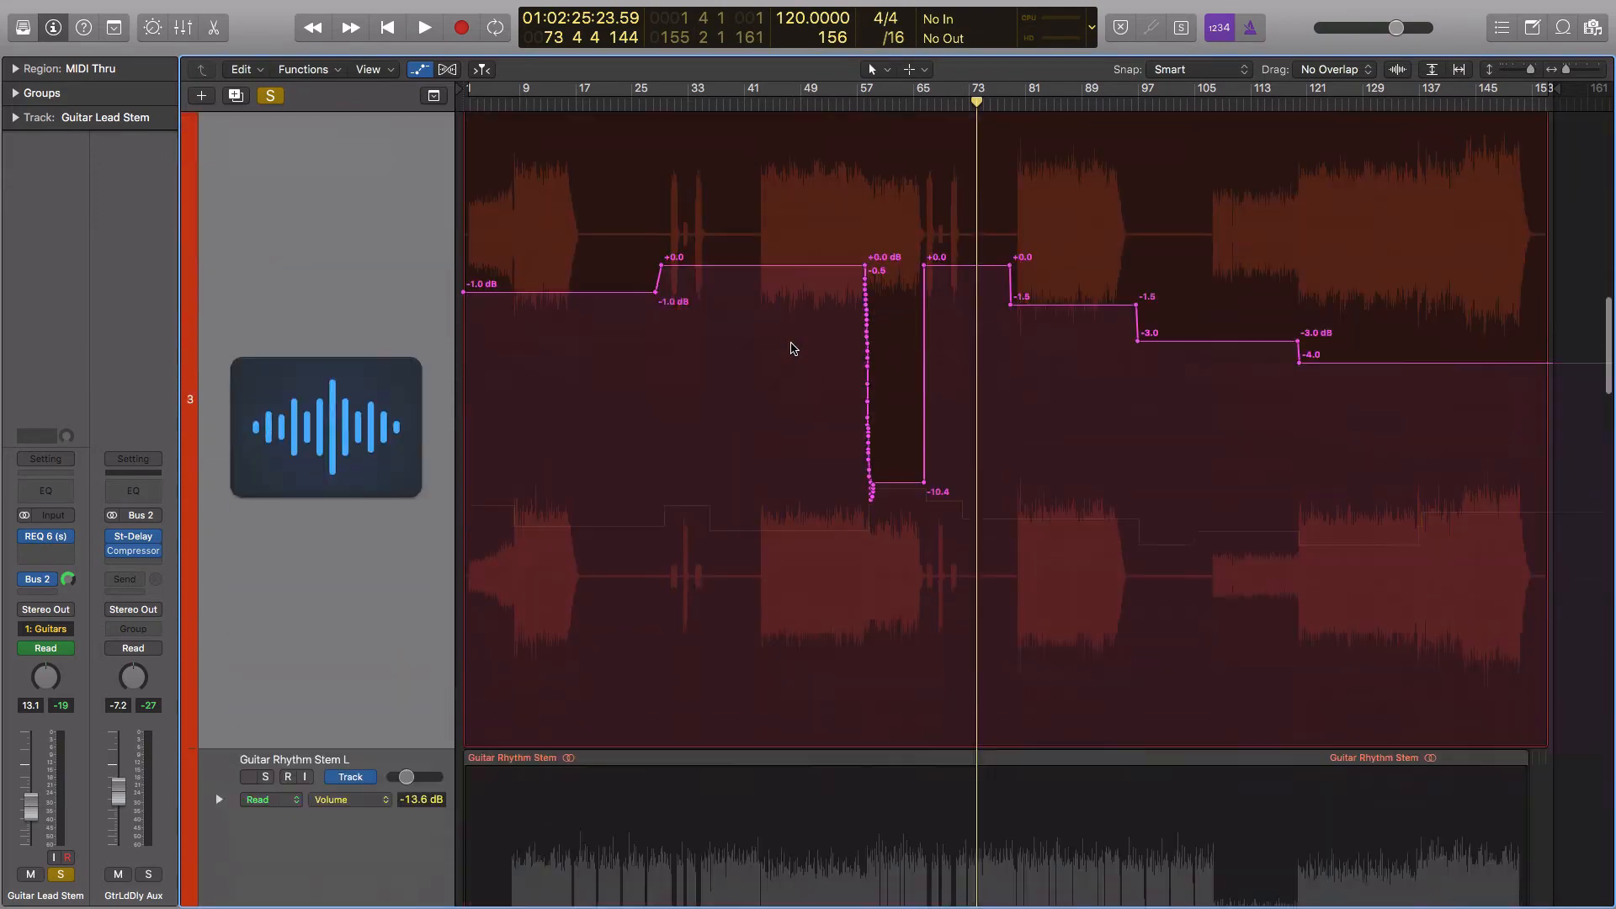
scroll(789, 347, up, 10)
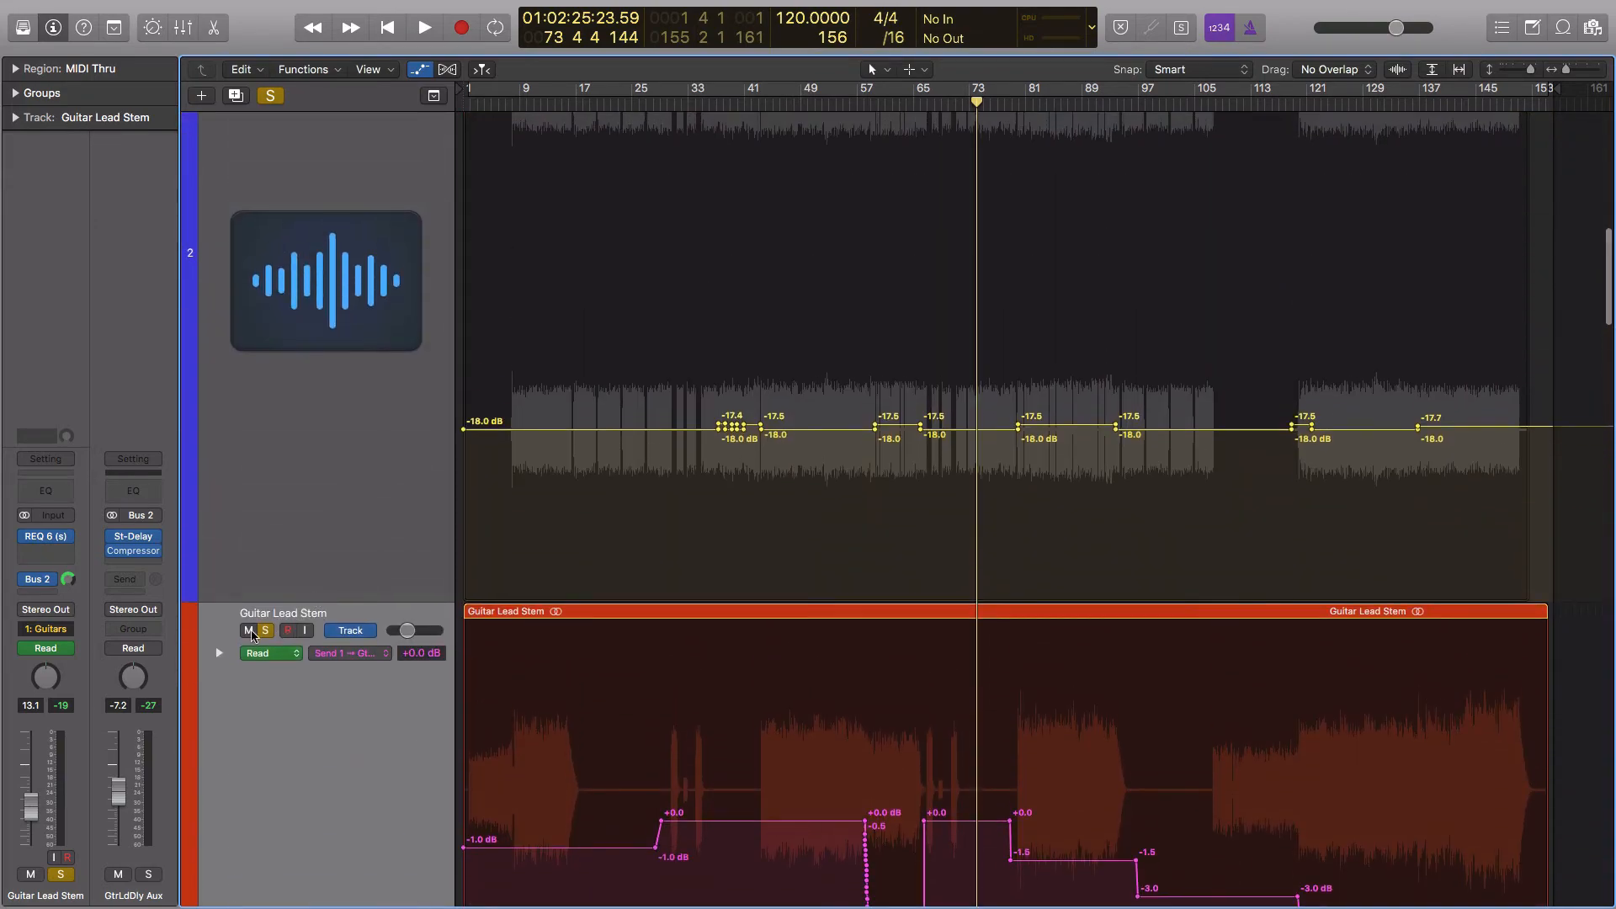
click(267, 631)
Switch the Guitar Lead Stem's displayed automation parameter back to Volume
scroll(552, 458, down, 9)
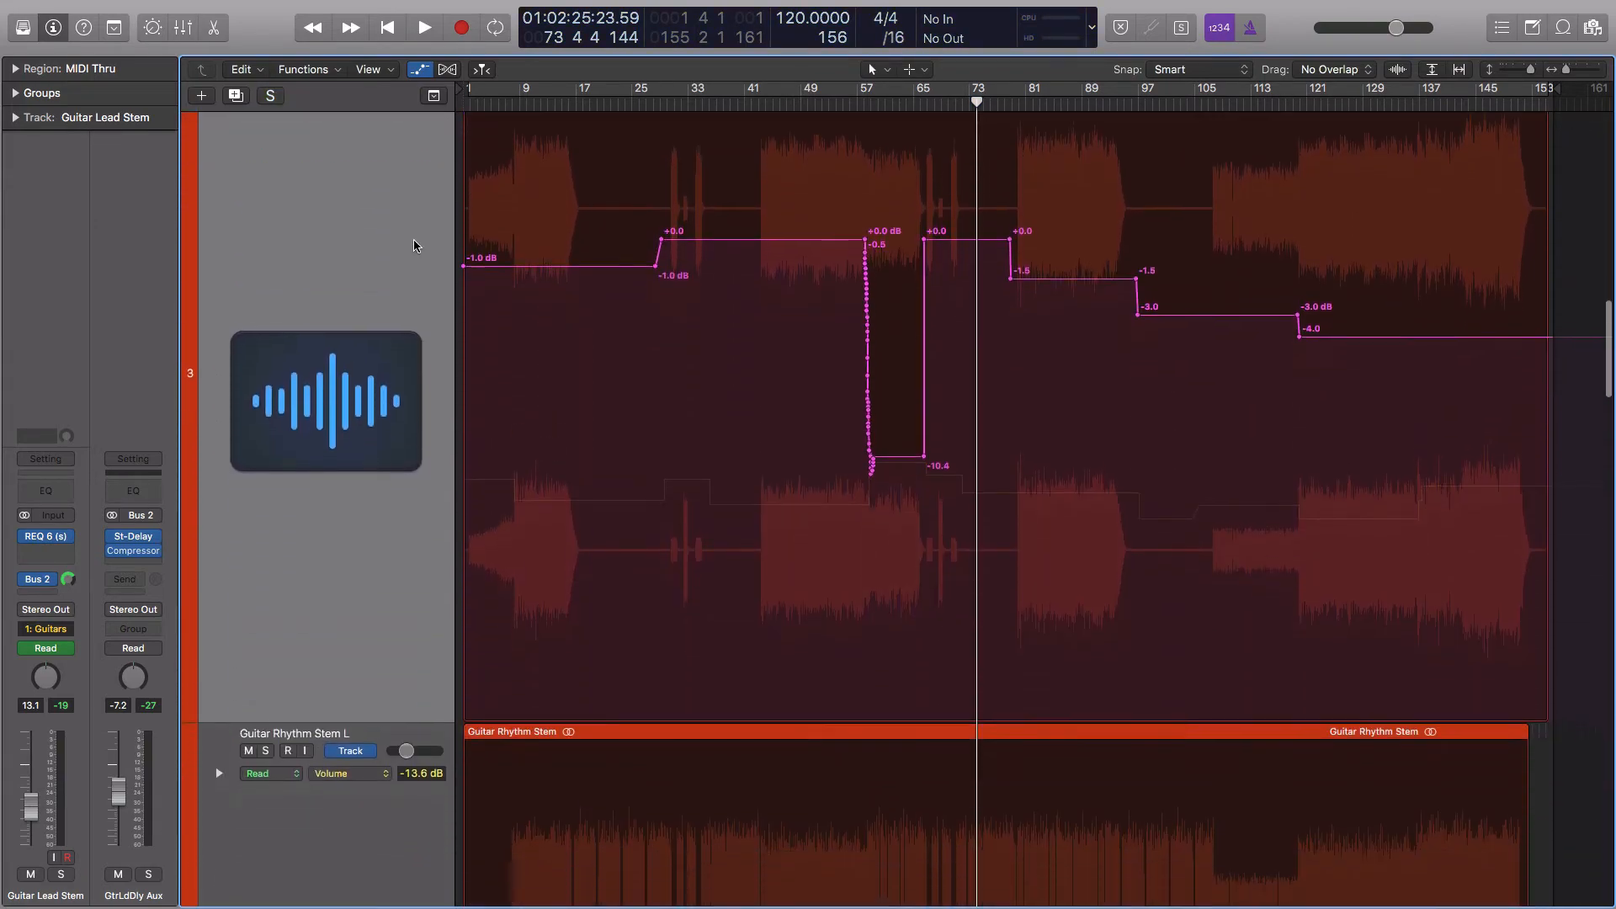
click(364, 152)
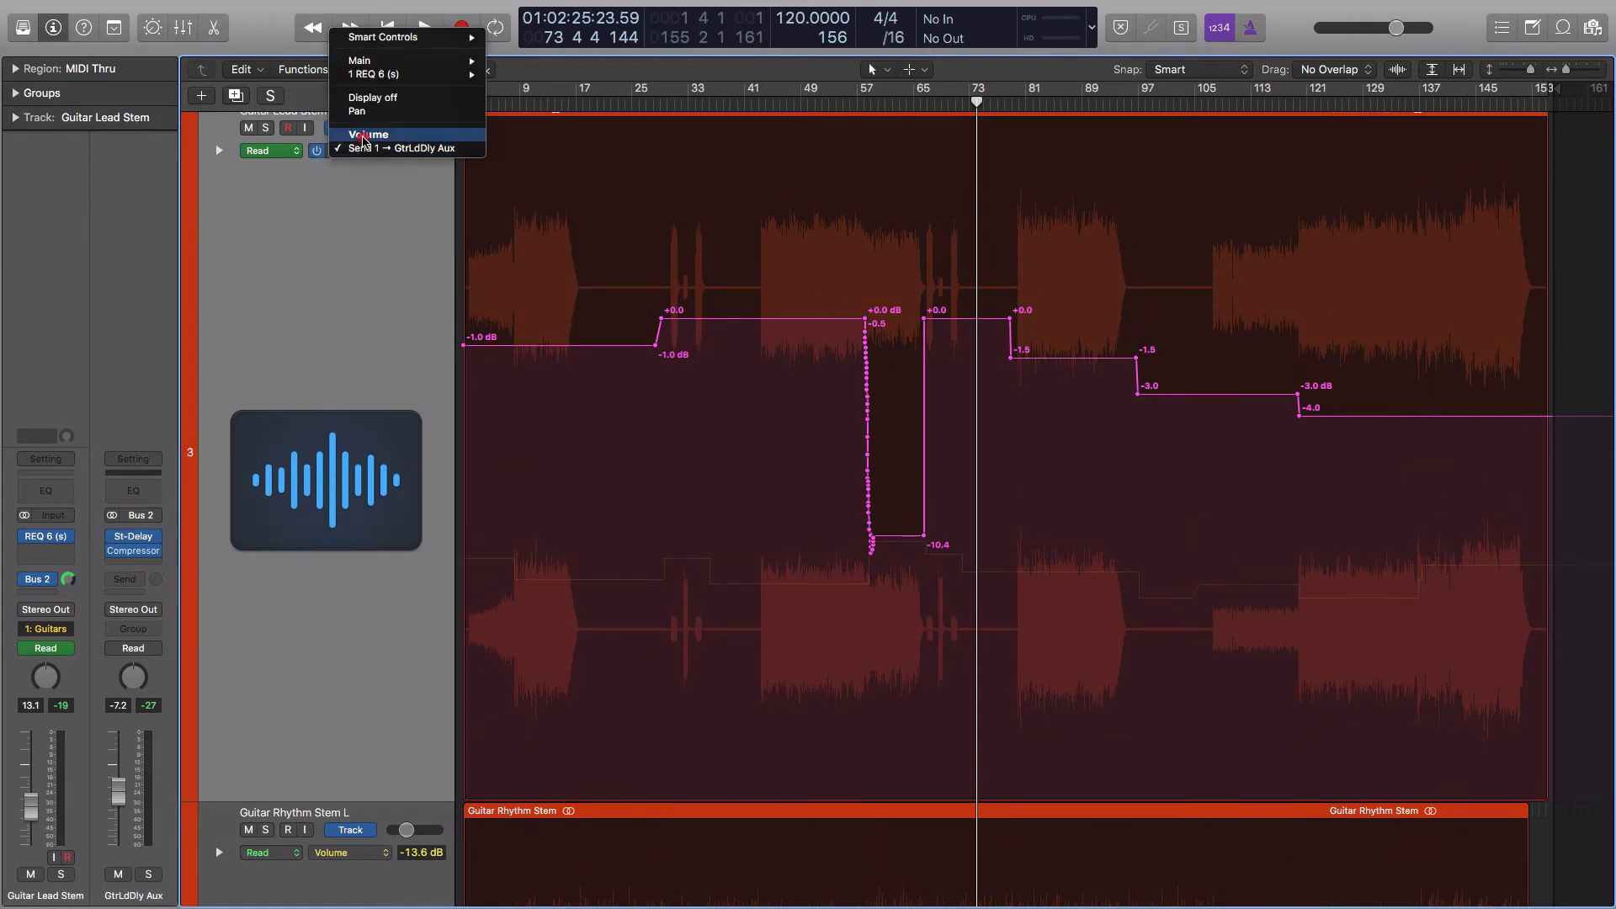
click(364, 137)
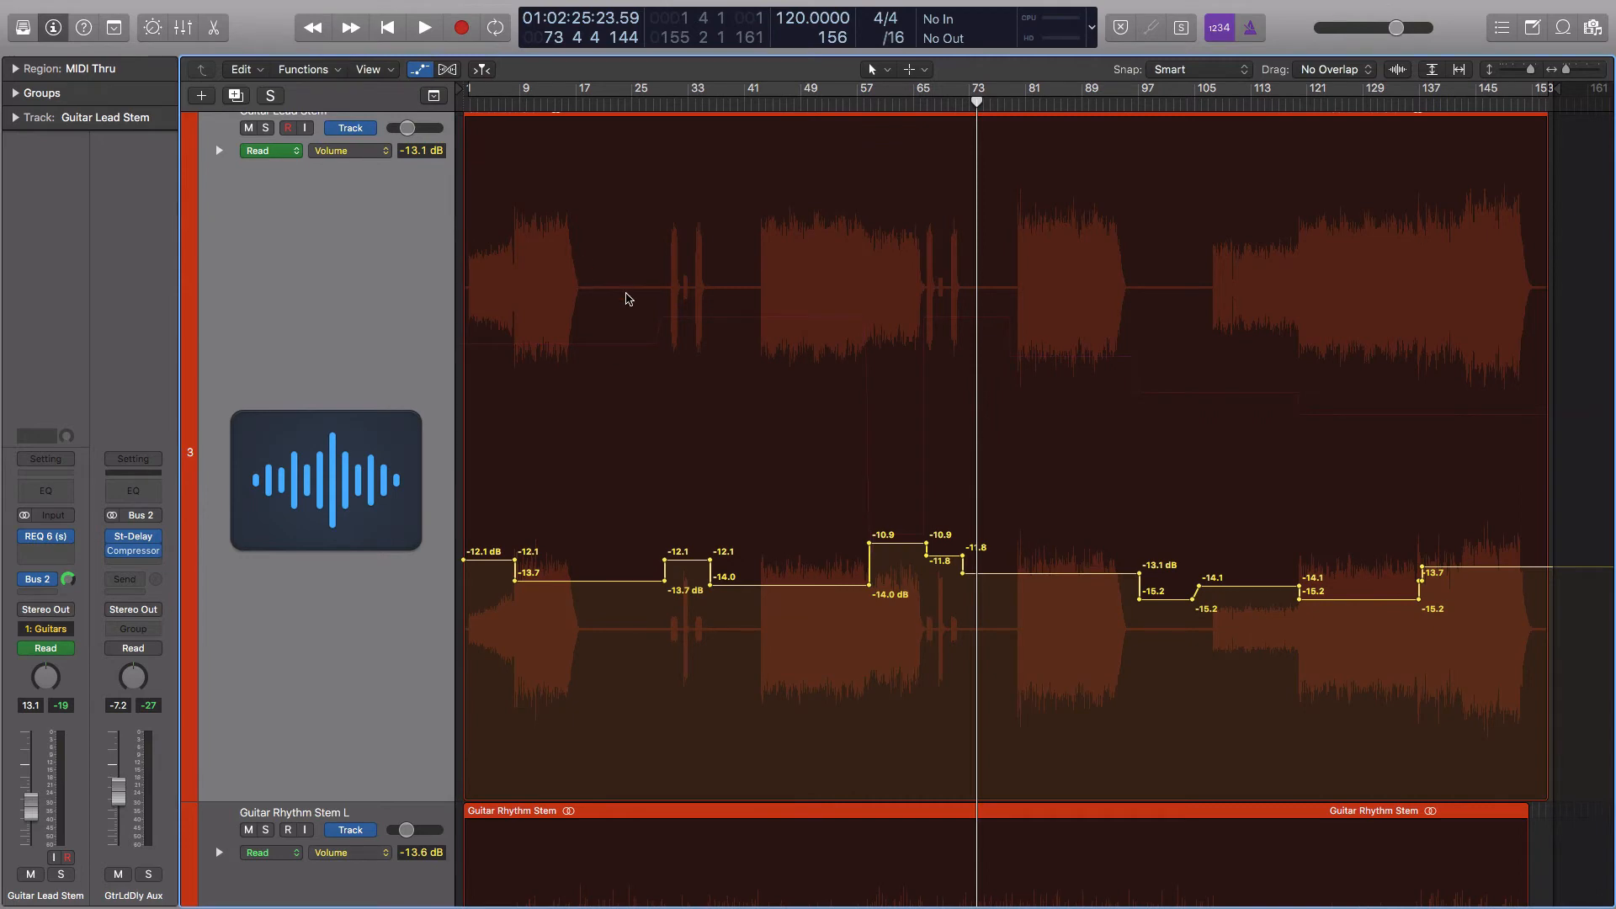
scroll(635, 306, up, 1)
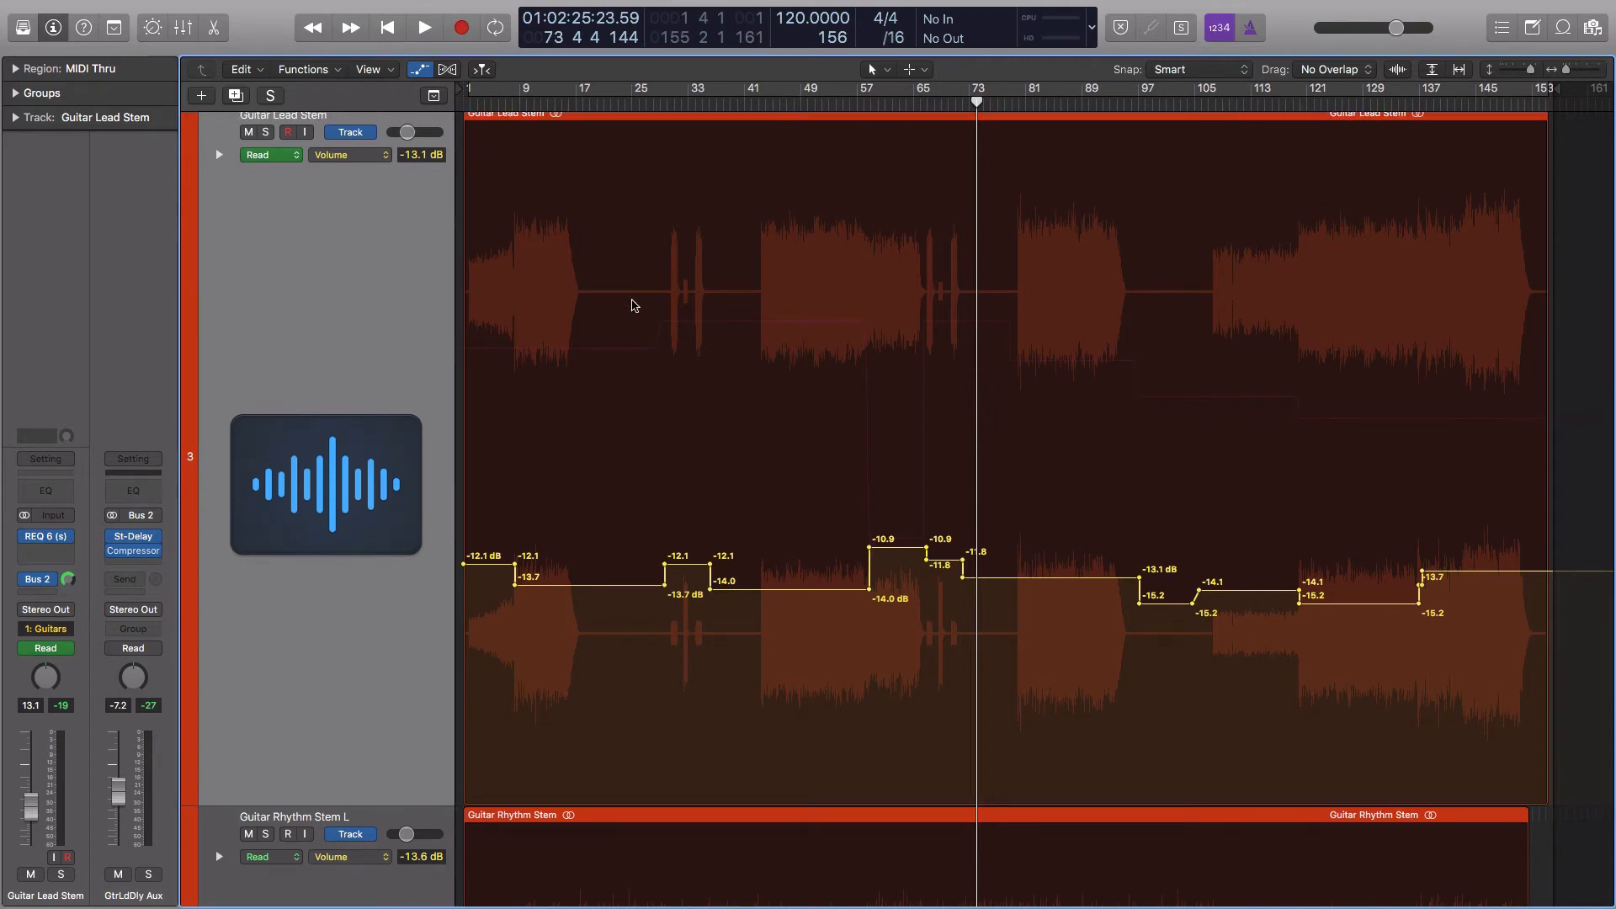
Examine the Guitar Rhythm Stem L track for volume automation and select the track
scroll(635, 306, down, 10)
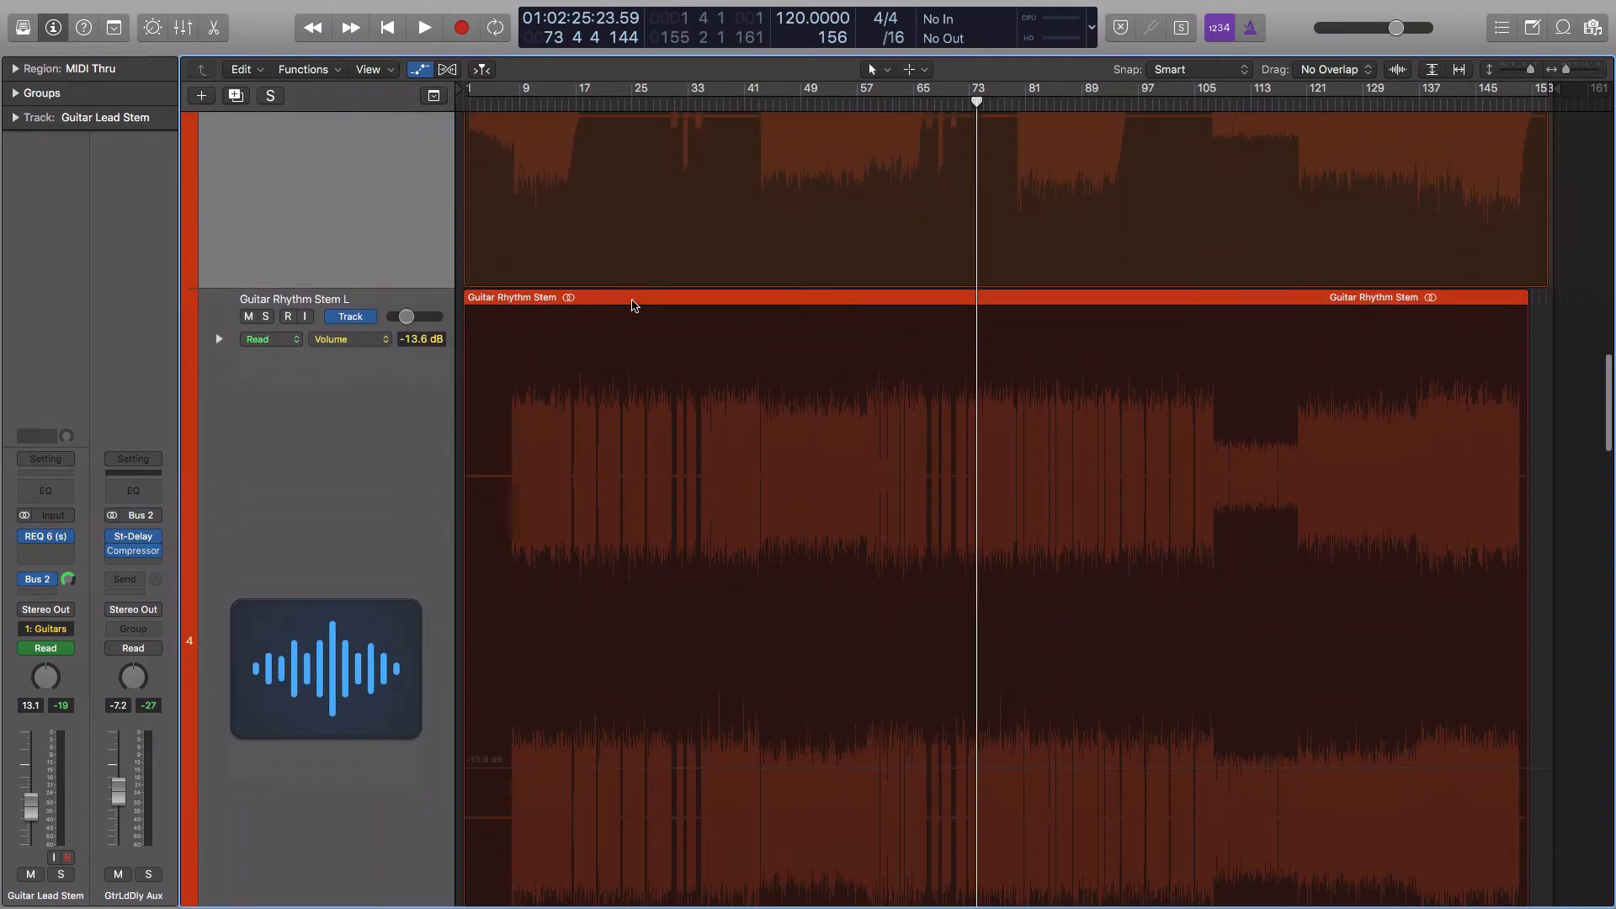
scroll(635, 306, down, 2)
scroll(634, 306, up, 2)
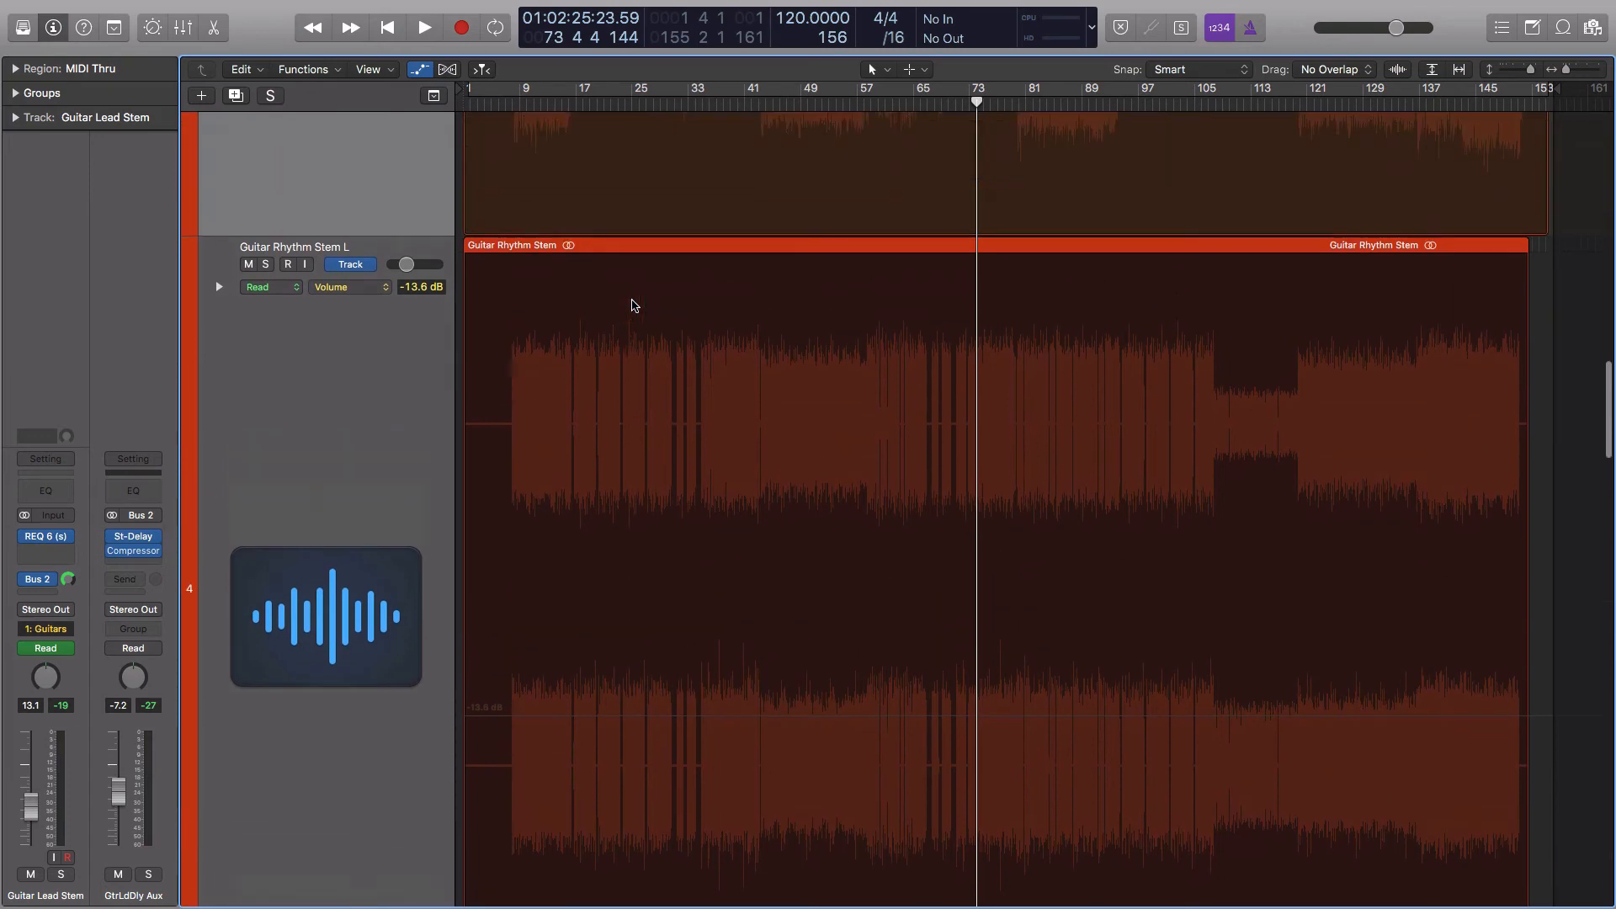
scroll(635, 306, down, 2)
scroll(635, 305, up, 1)
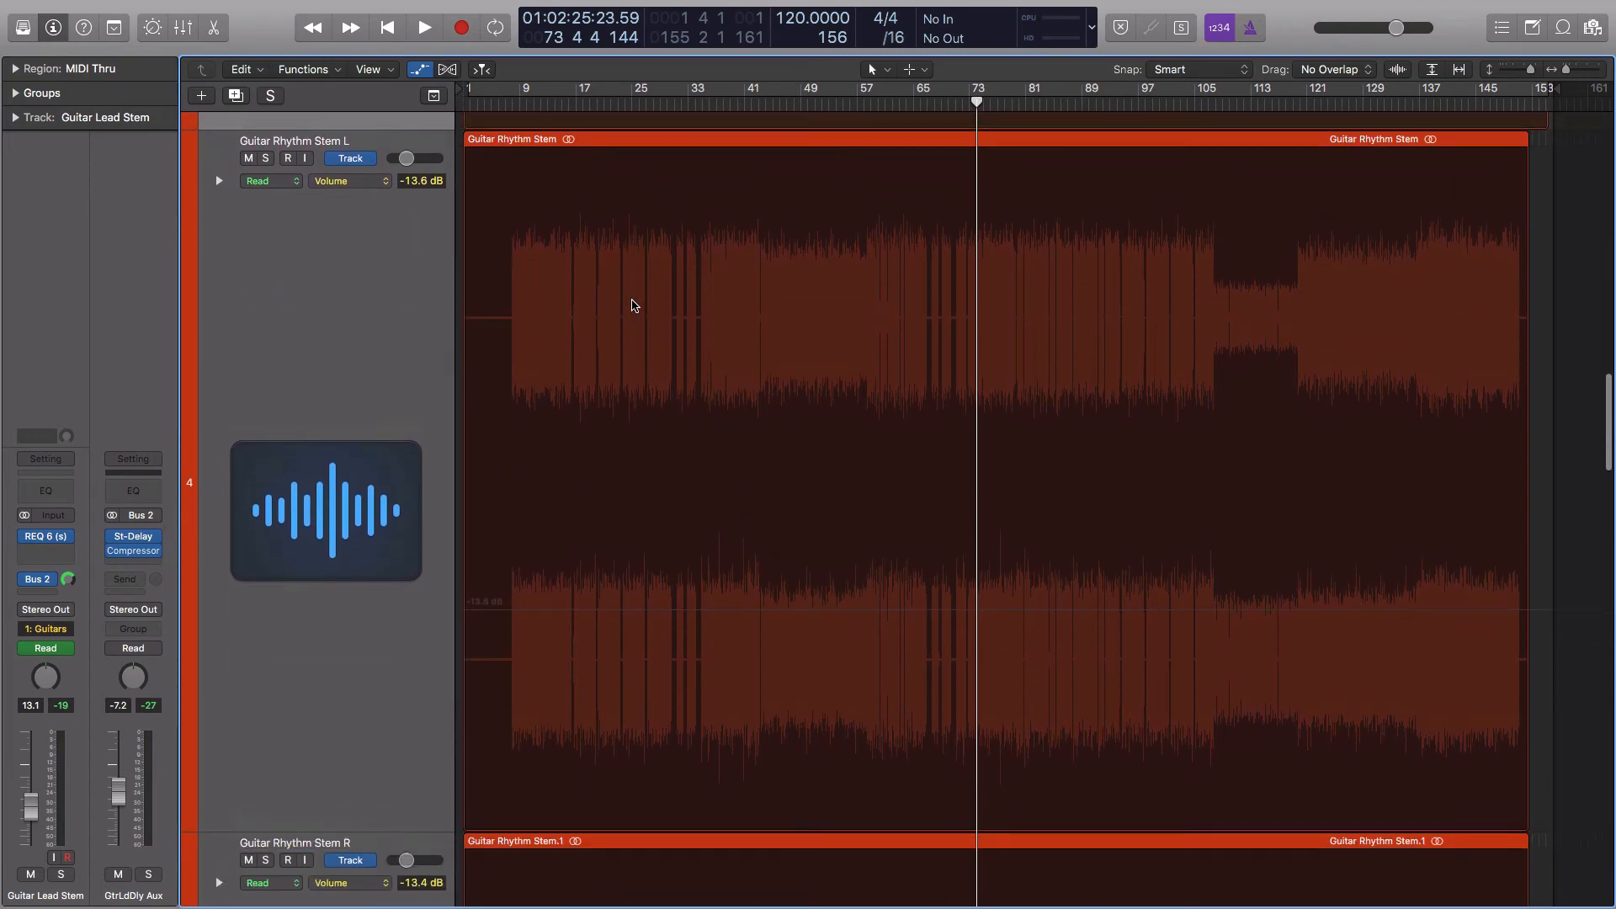
click(343, 292)
Select and inspect the Guitar Rhythm Stem R track, and return to Guitar Rhythm Stem L
scroll(334, 486, down, 3)
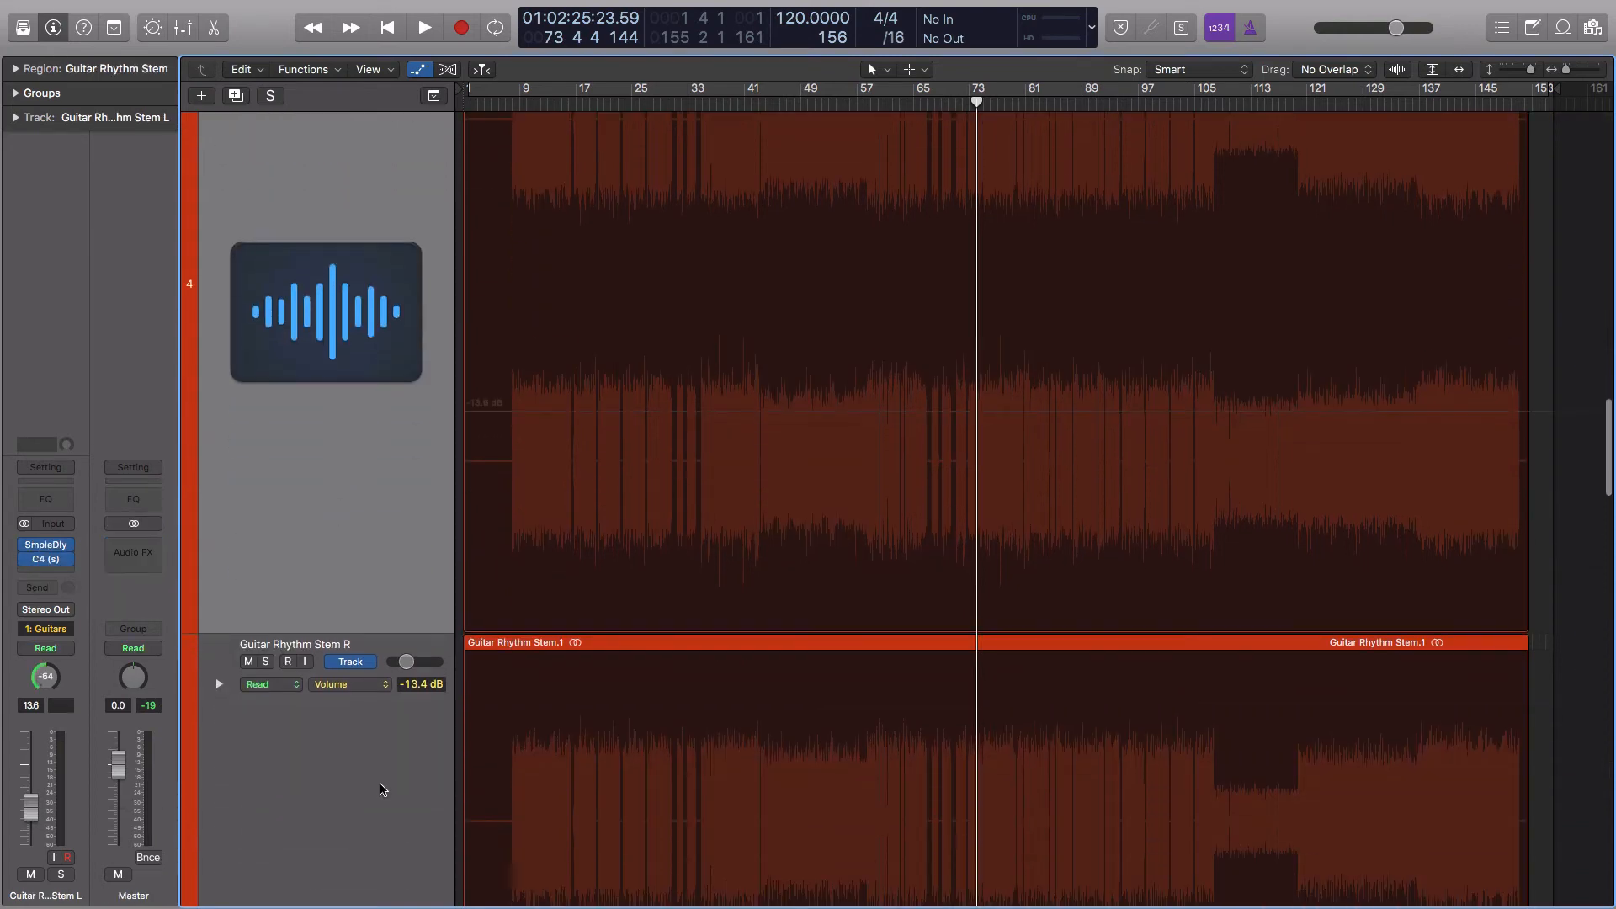
click(381, 788)
scroll(345, 757, down, 6)
scroll(351, 286, up, 4)
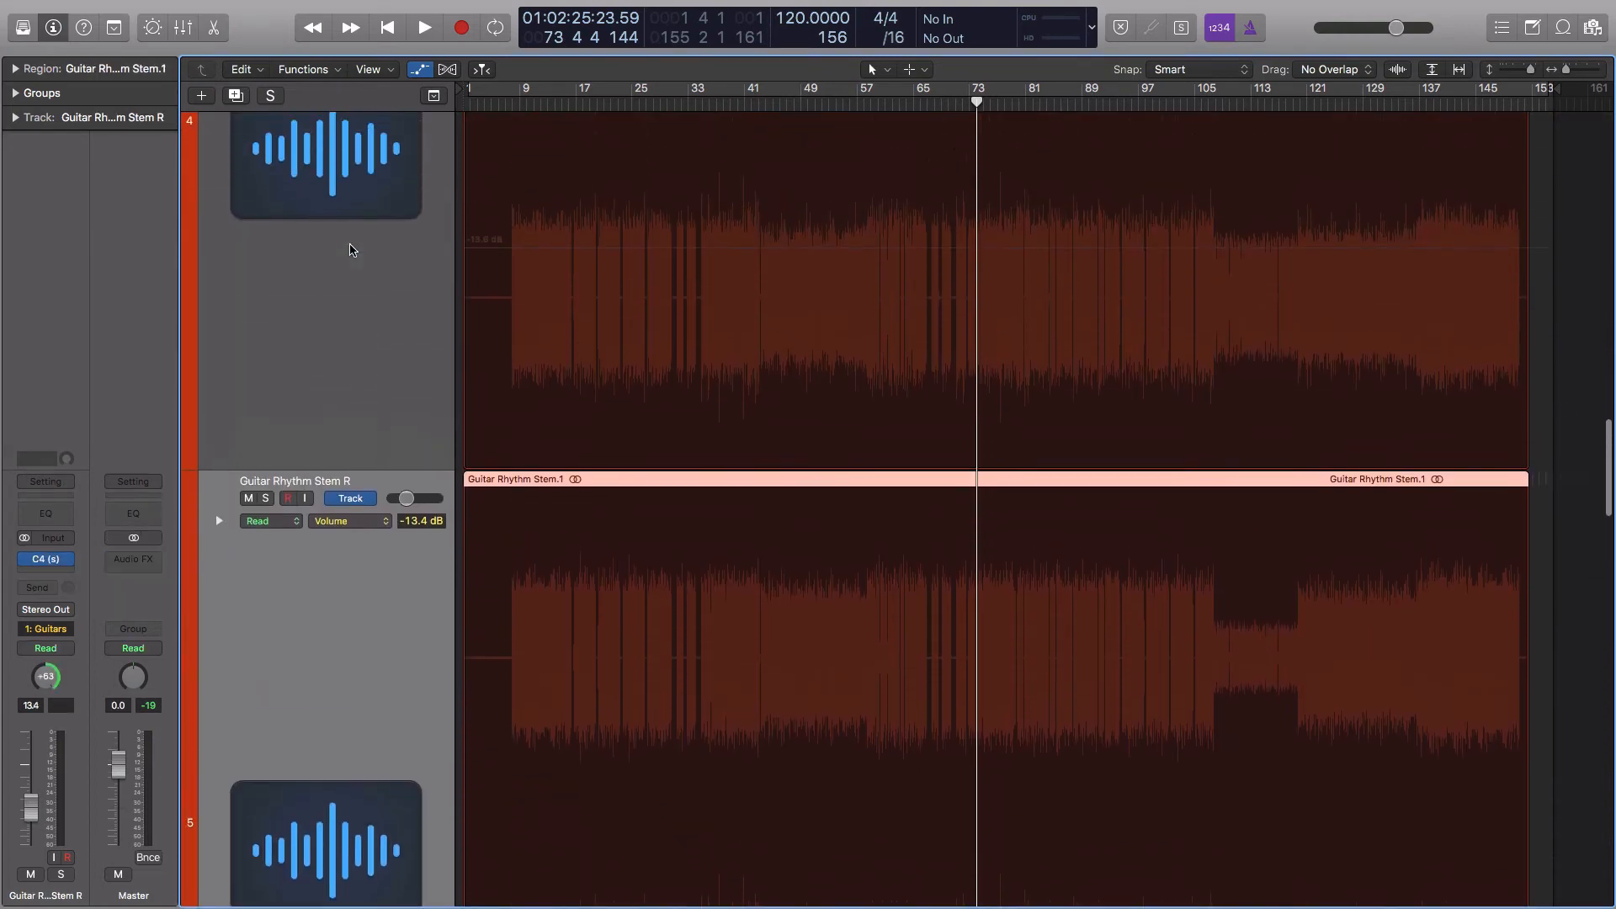
scroll(370, 278, up, 5)
click(362, 282)
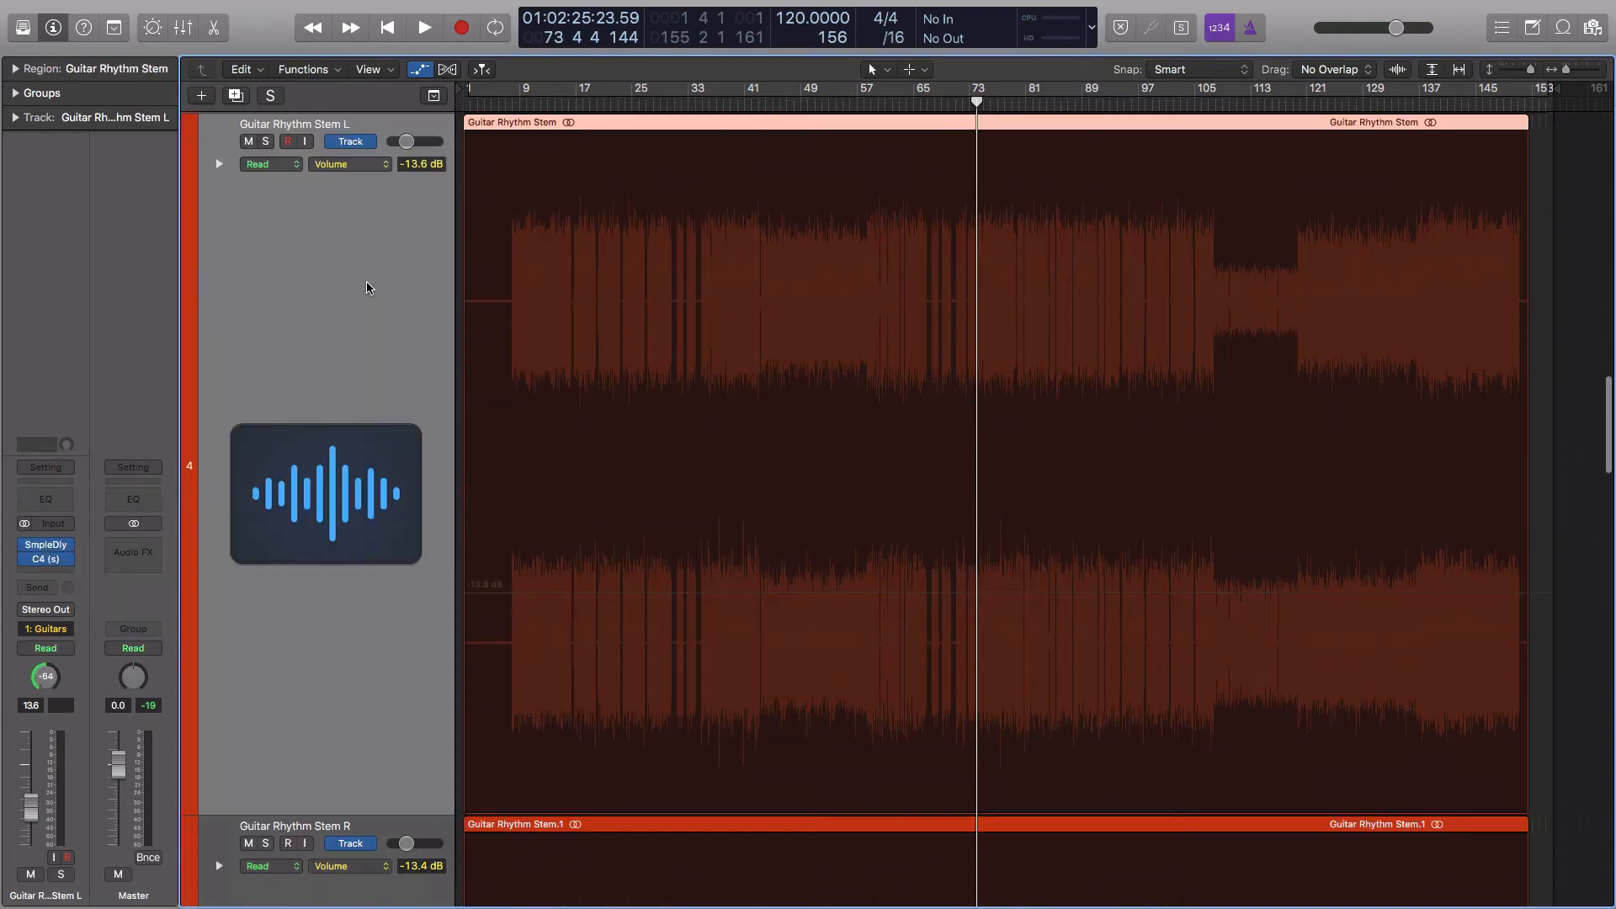
Watch the C4 multiband plug-in on Guitar Rhythm Stem L while playing from about bar 37 to bar 50, and close it
click(47, 561)
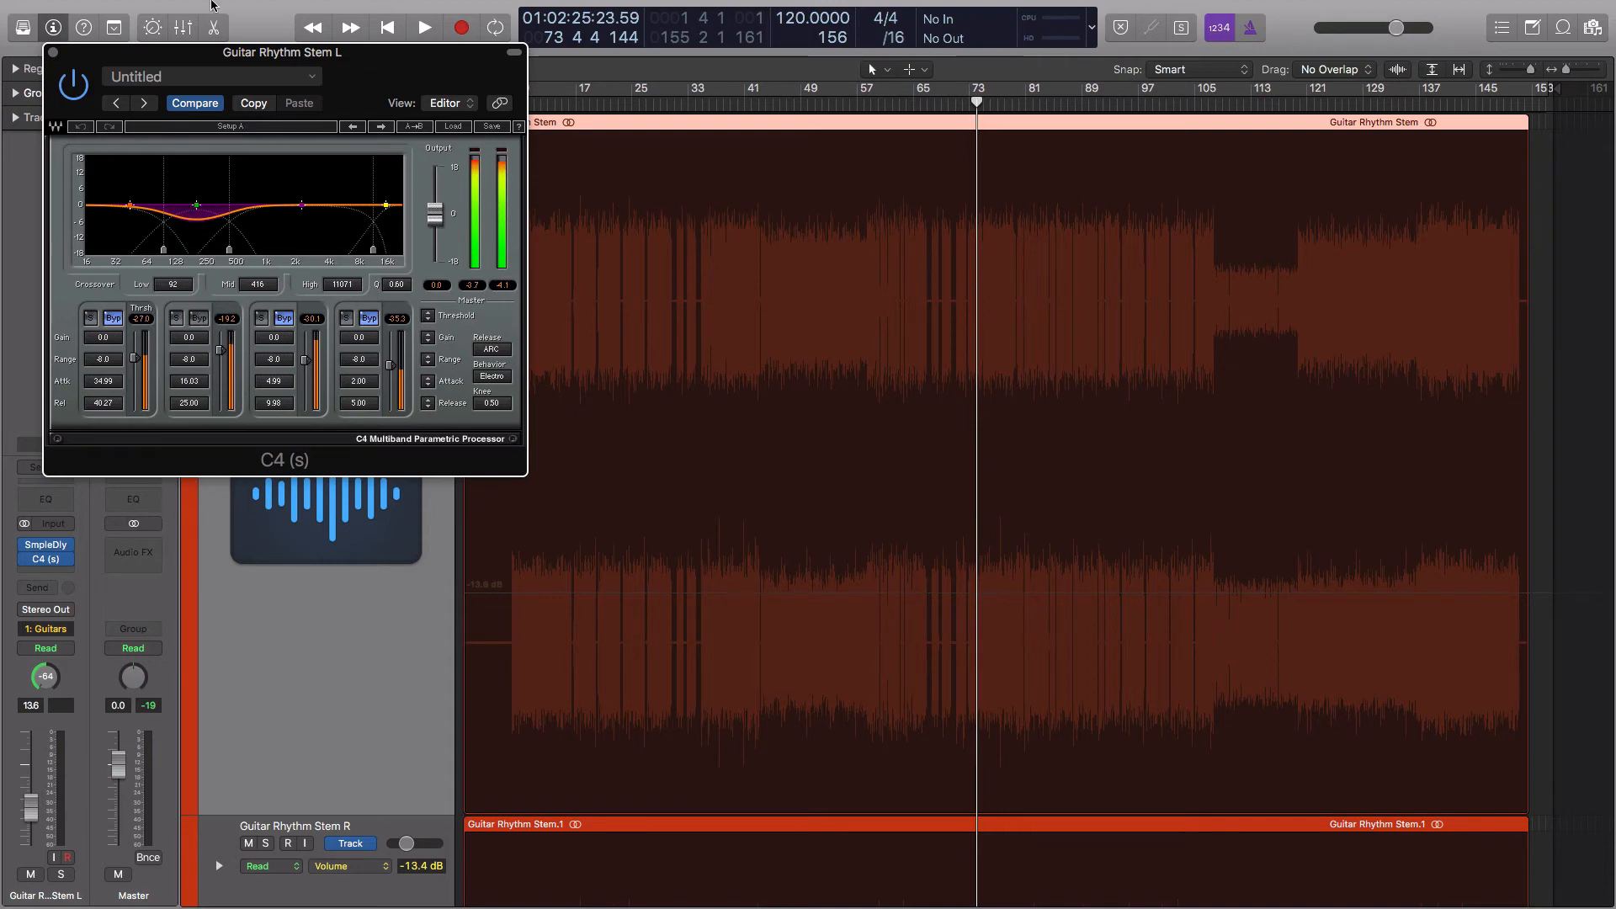
drag(157, 421, 376, 515)
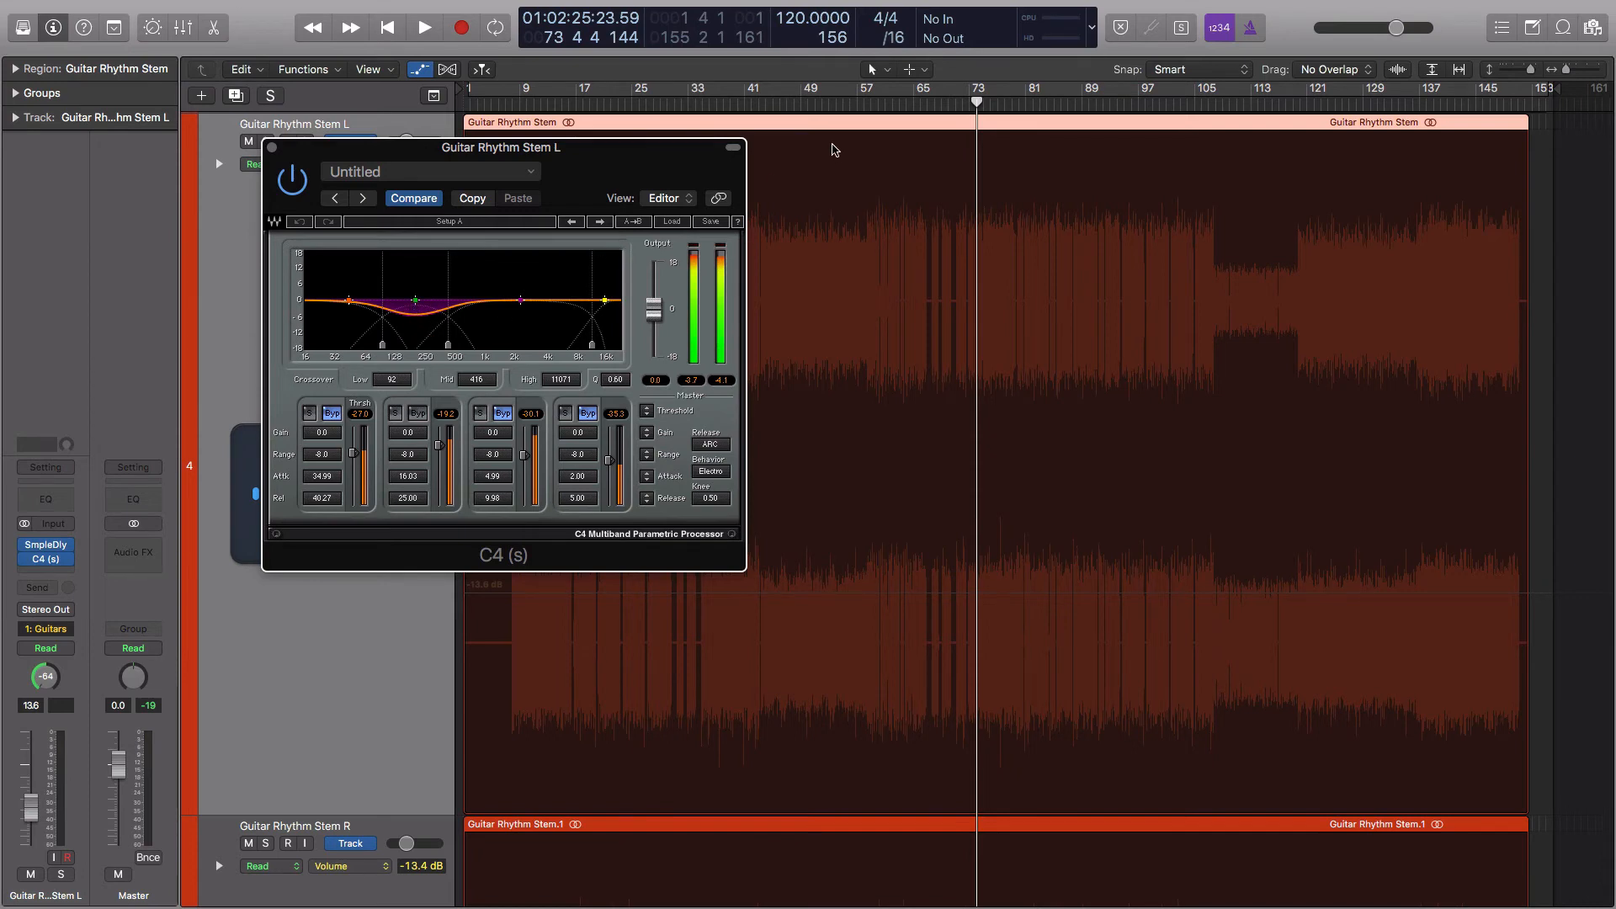
click(722, 103)
key(space)
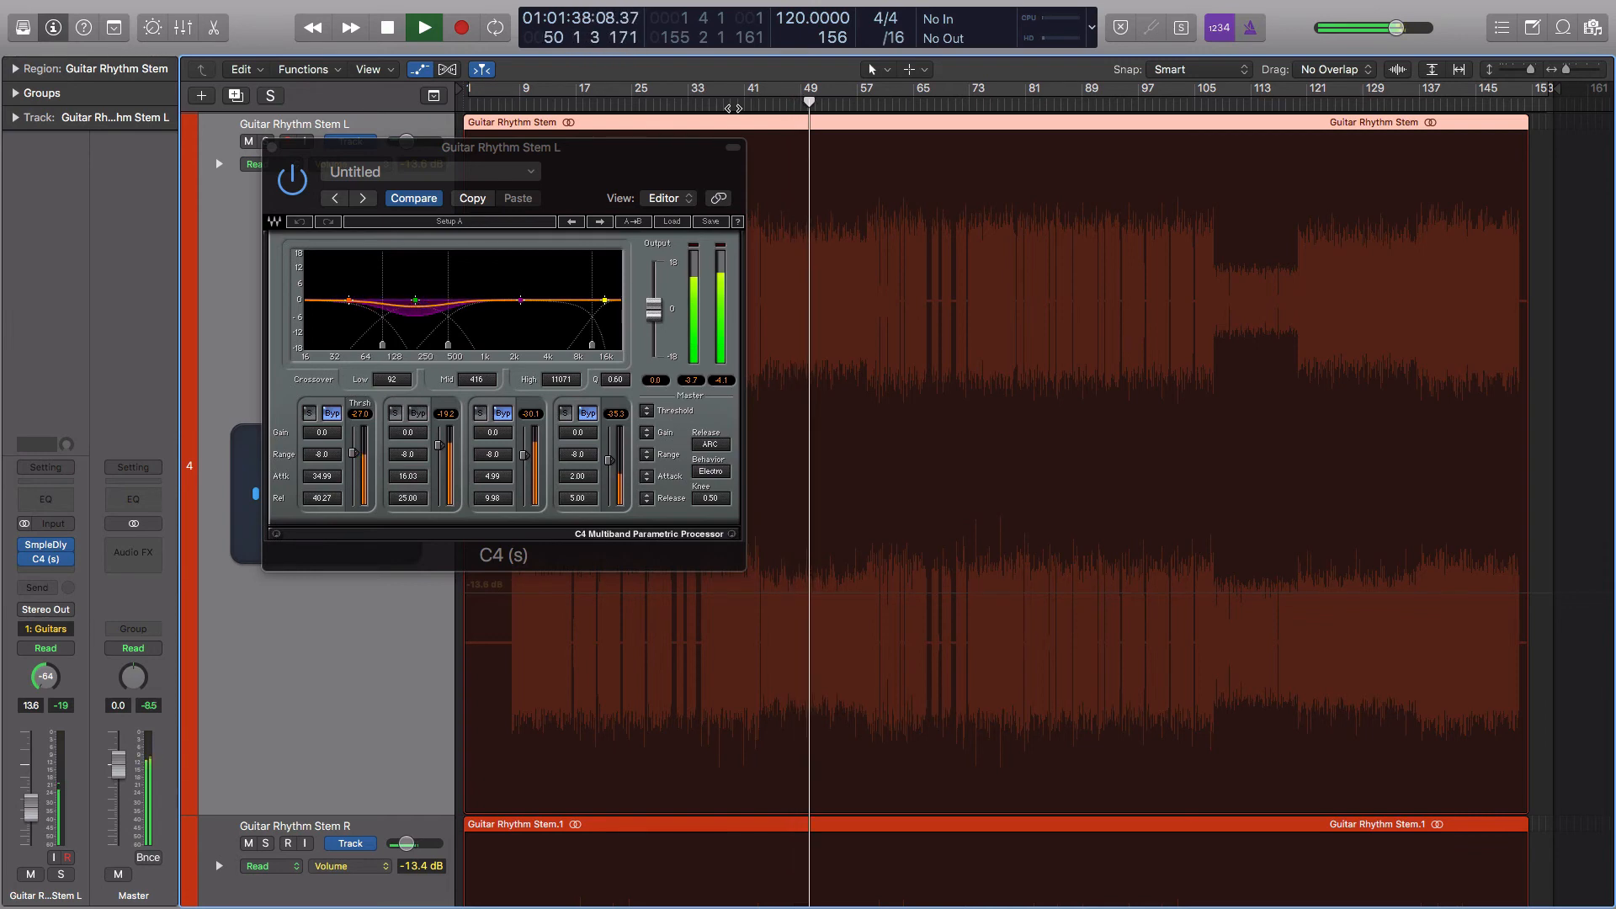
key(space)
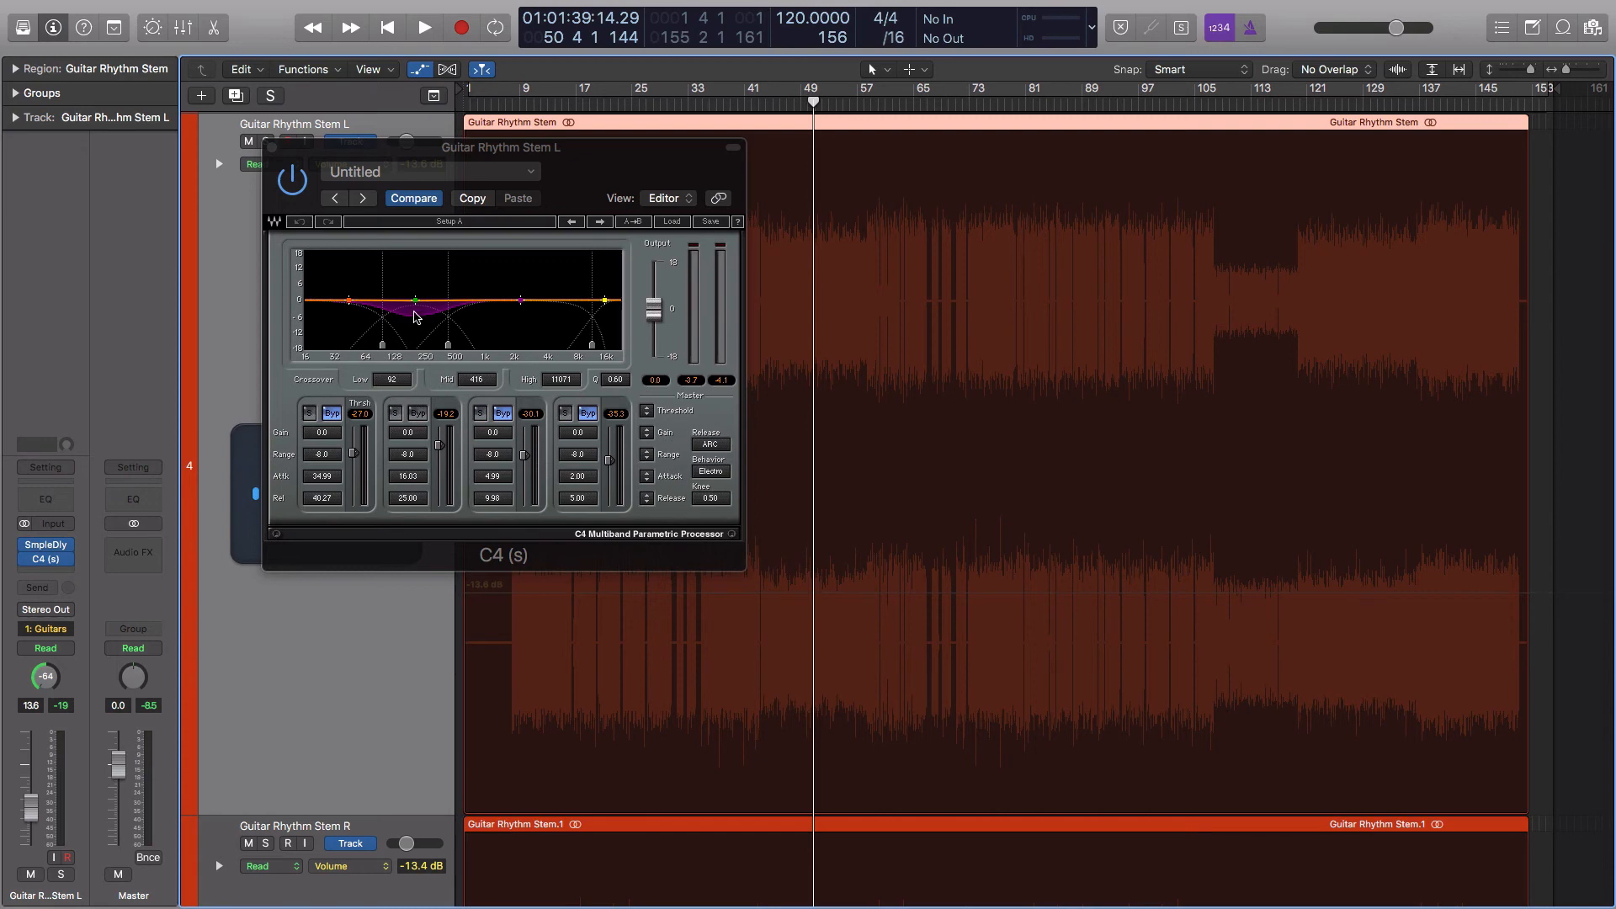
click(272, 149)
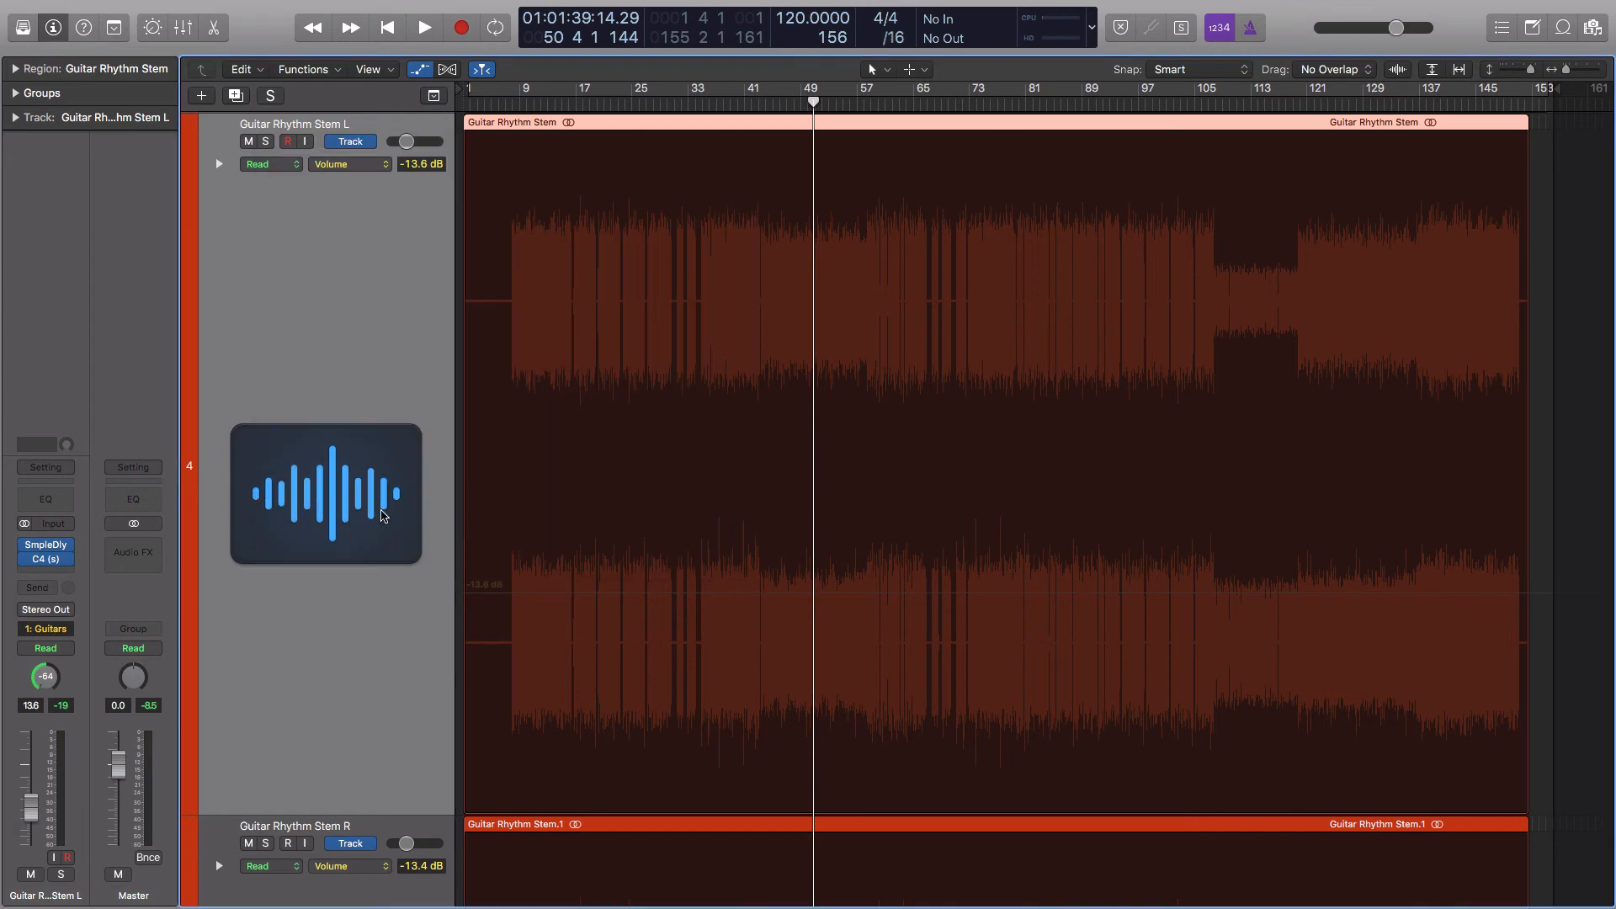
Select the Guitar Rhythm Stem R track and look over its volume lane and the Fx Stem below it
scroll(454, 547, down, 1)
scroll(408, 480, down, 6)
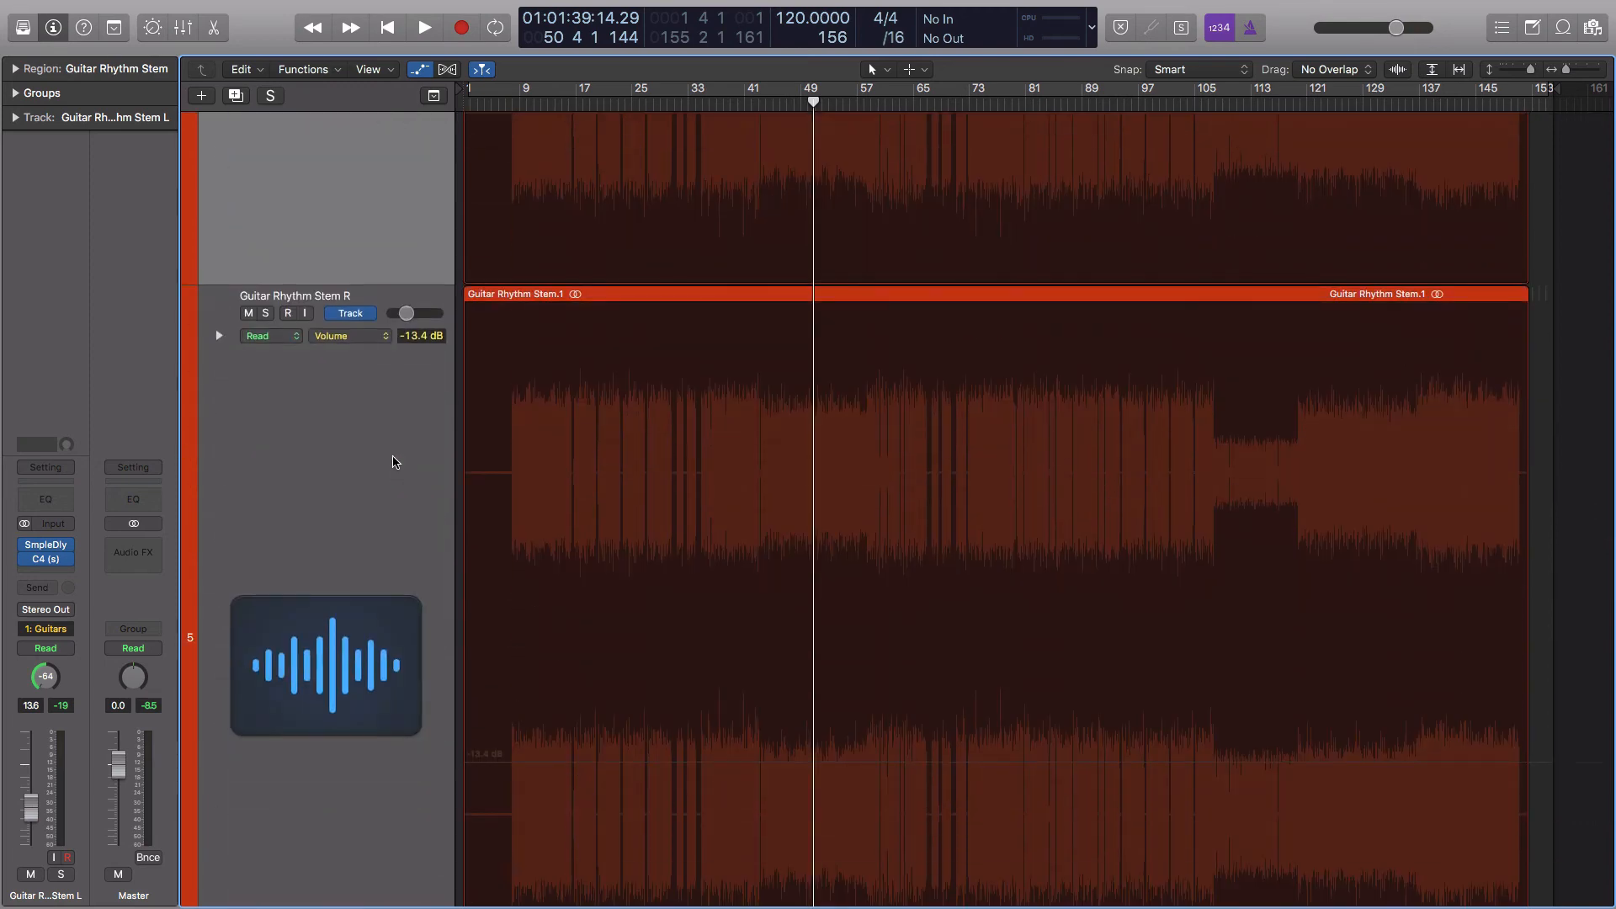
scroll(392, 462, down, 1)
click(387, 451)
scroll(386, 448, down, 5)
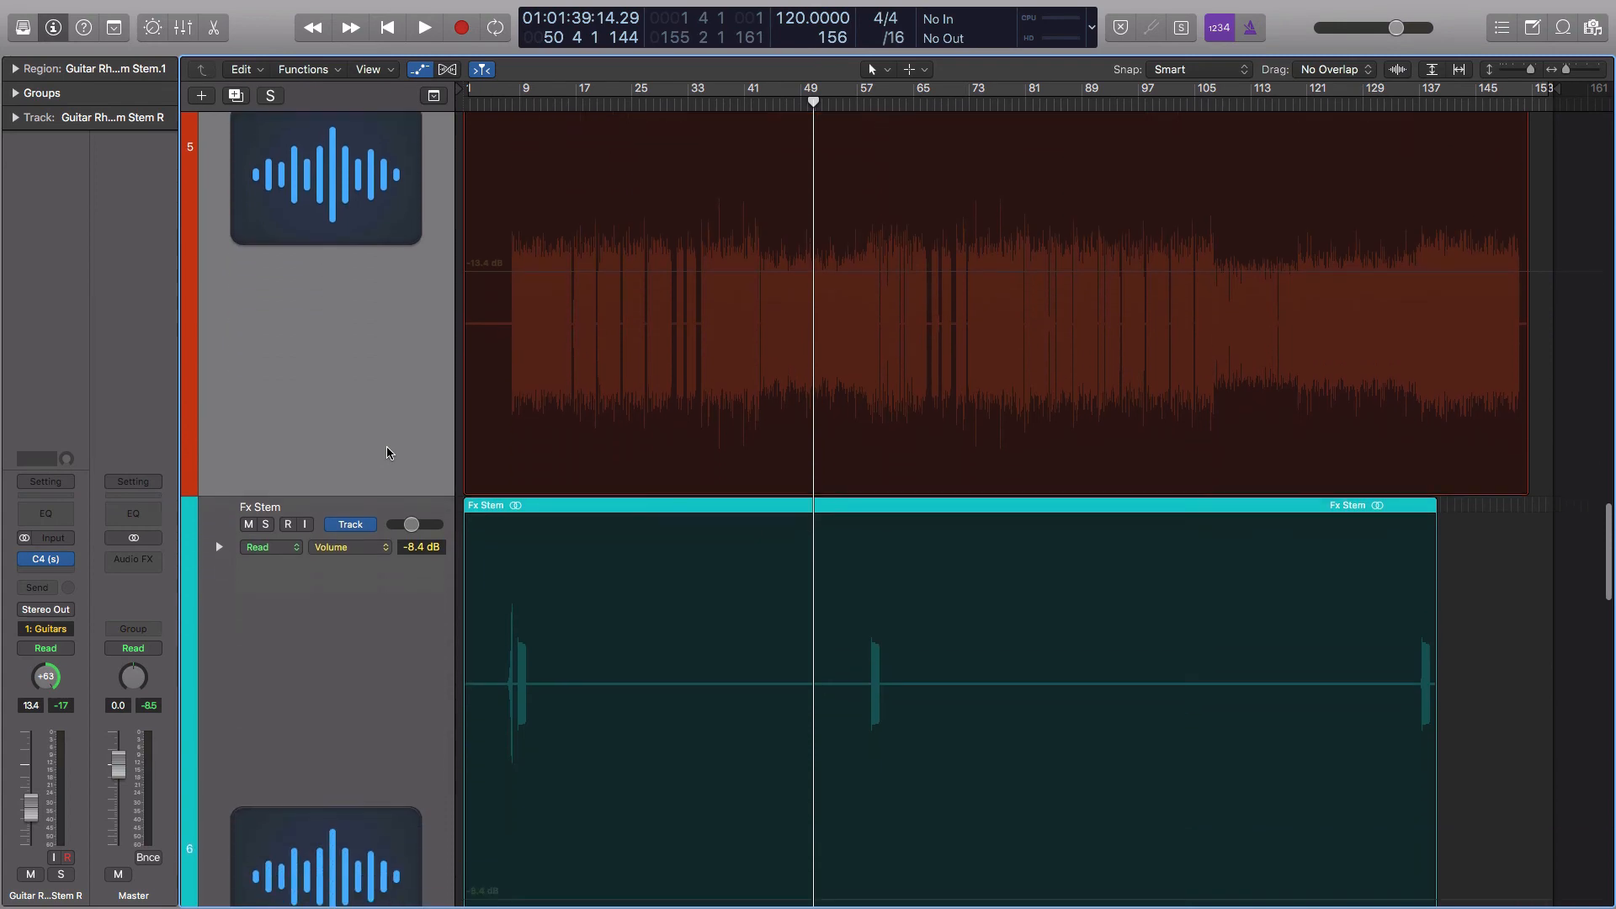
Select the Vocal Stem track and bring up the VoxDelay Aux channel strip fed by its Bus 3 send
scroll(386, 452, down, 13)
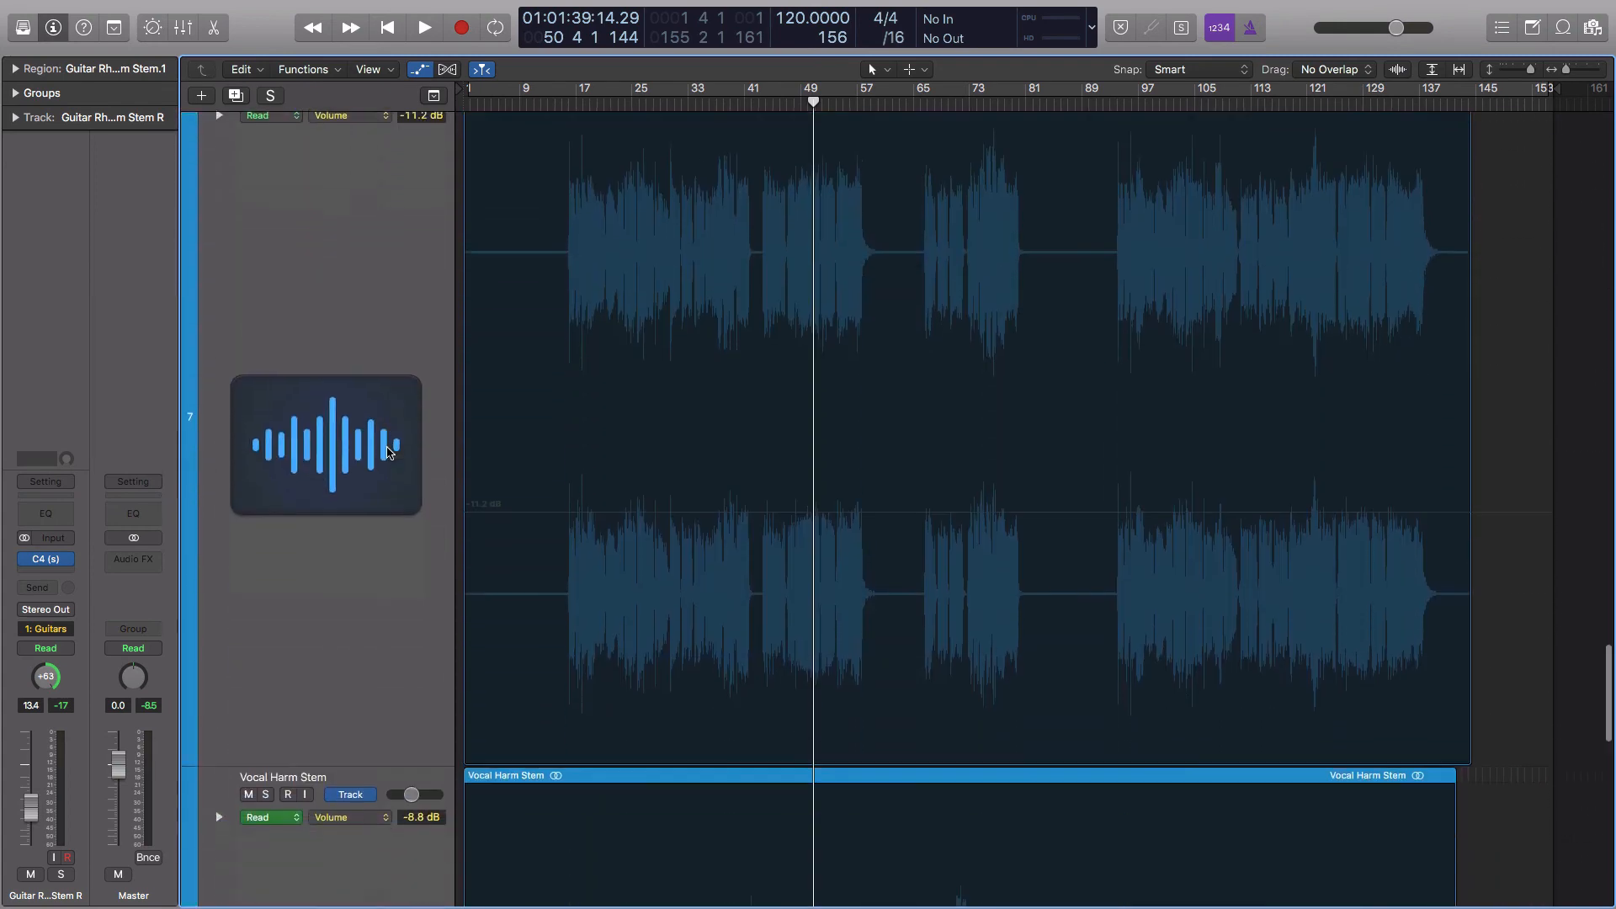
scroll(389, 451, up, 2)
click(390, 437)
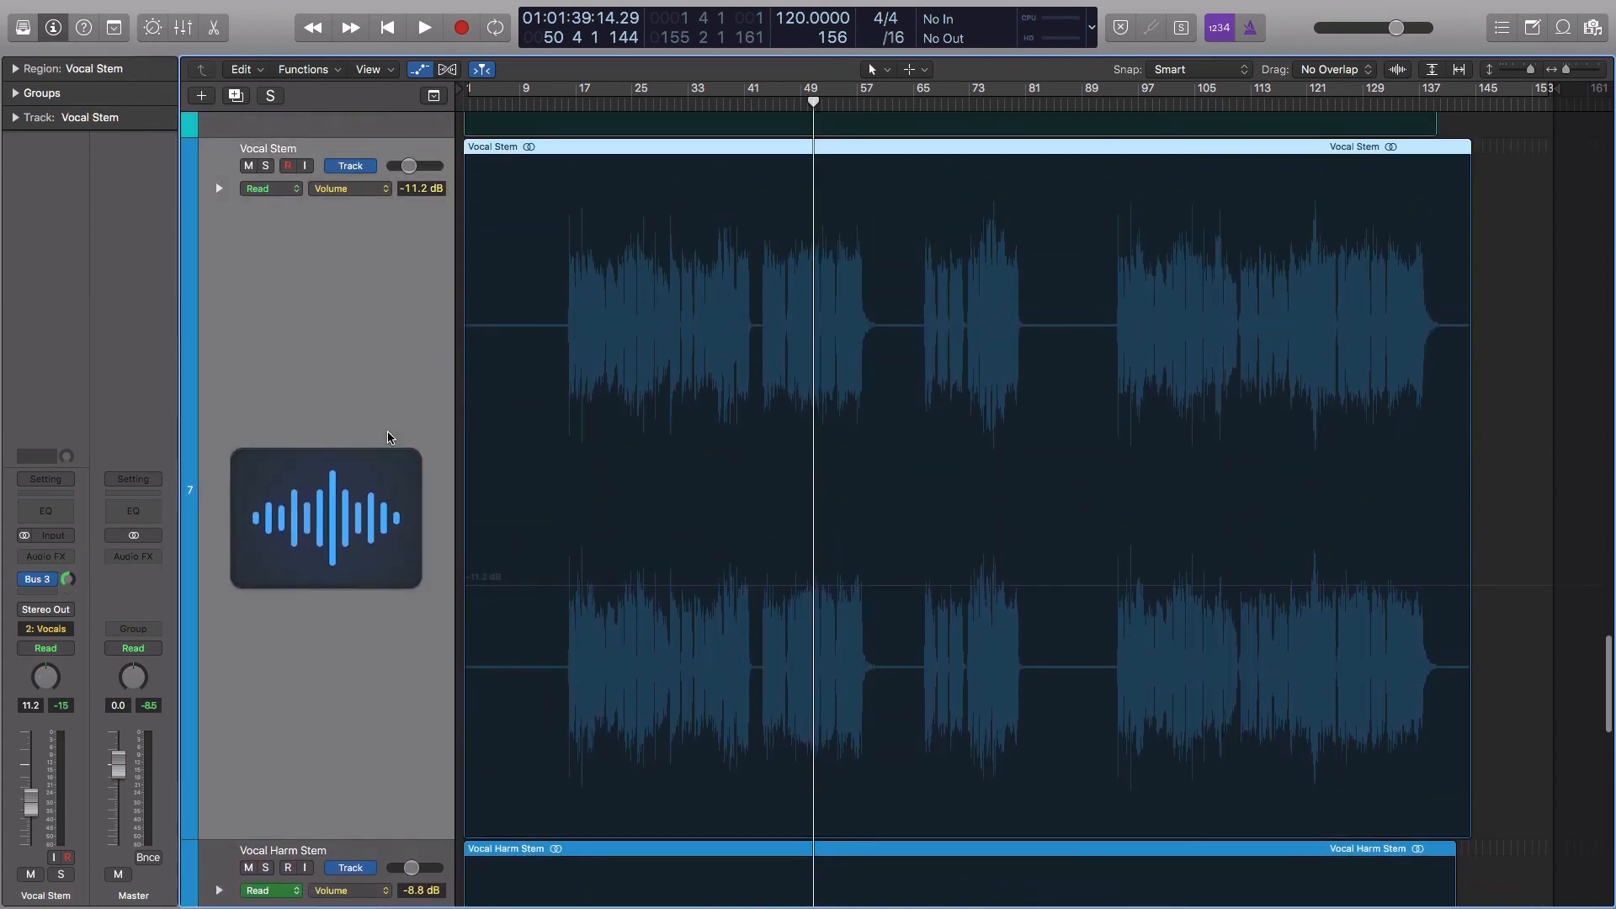
click(38, 579)
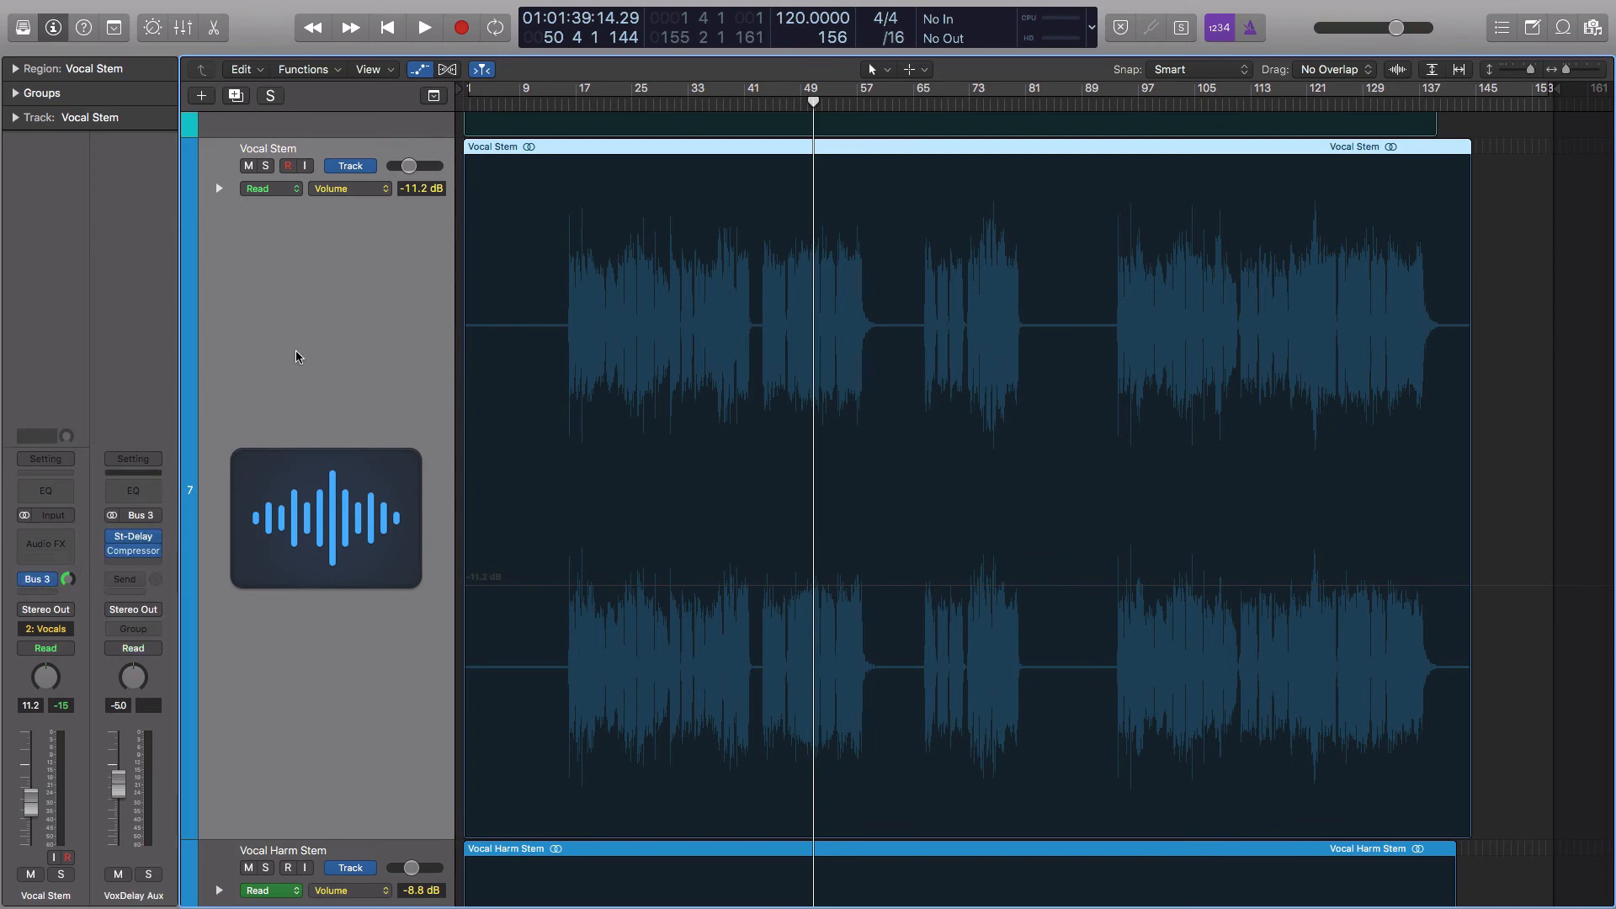
Examine the Vocal Stem for volume automation and check the St-Delay and Compressor inserts on its VoxDelay Aux channel
scroll(297, 358, down, 1)
scroll(300, 356, down, 3)
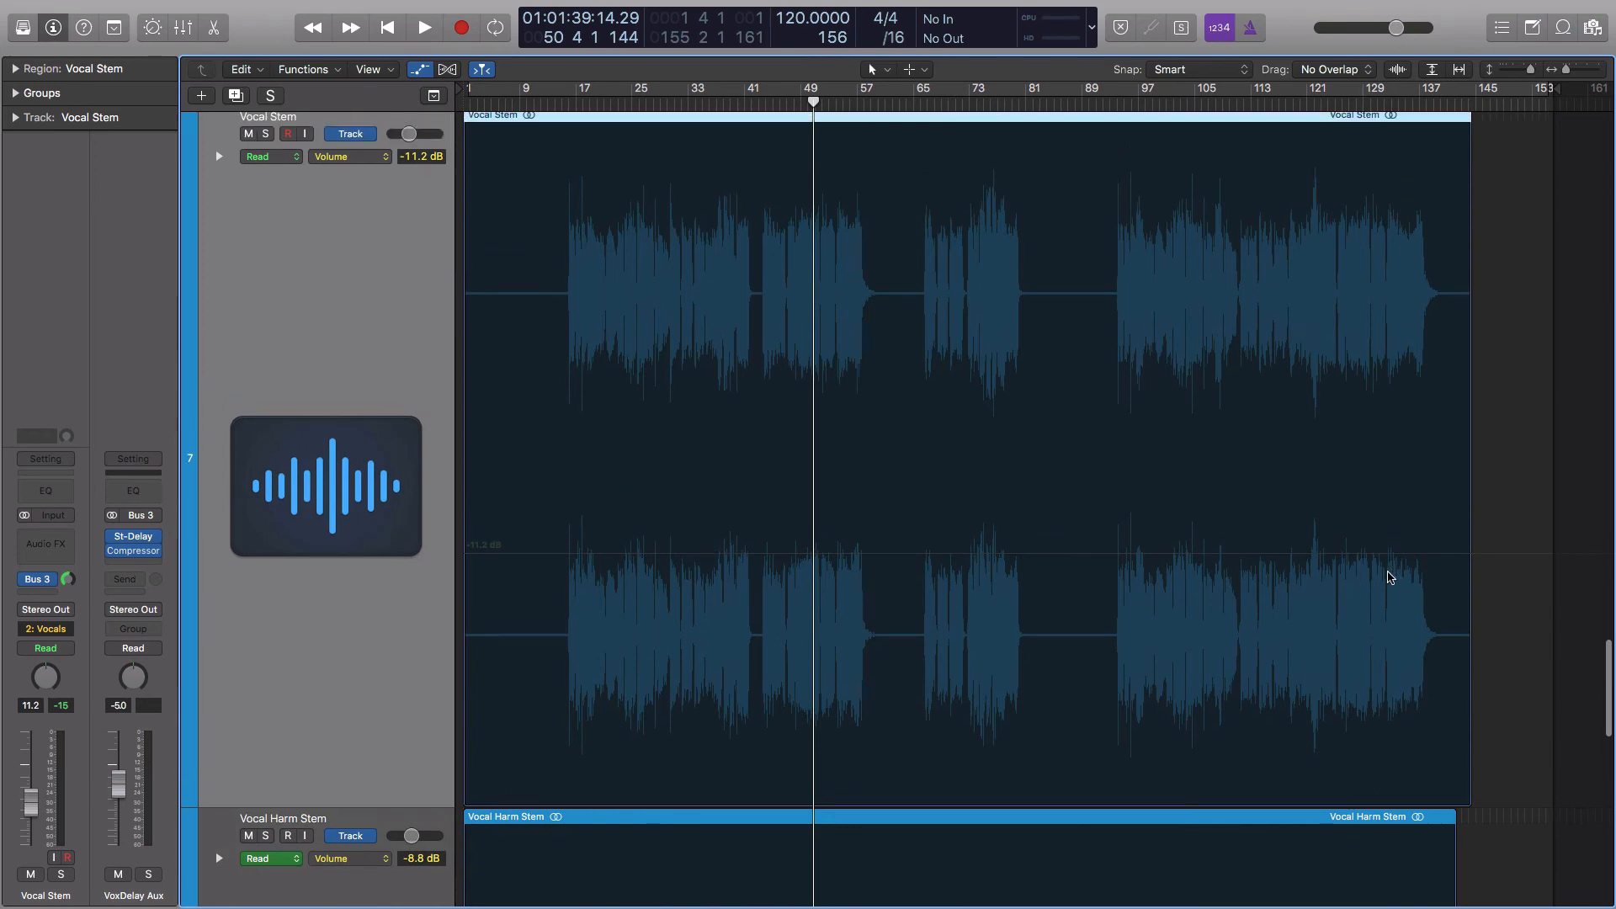
scroll(361, 496, up, 1)
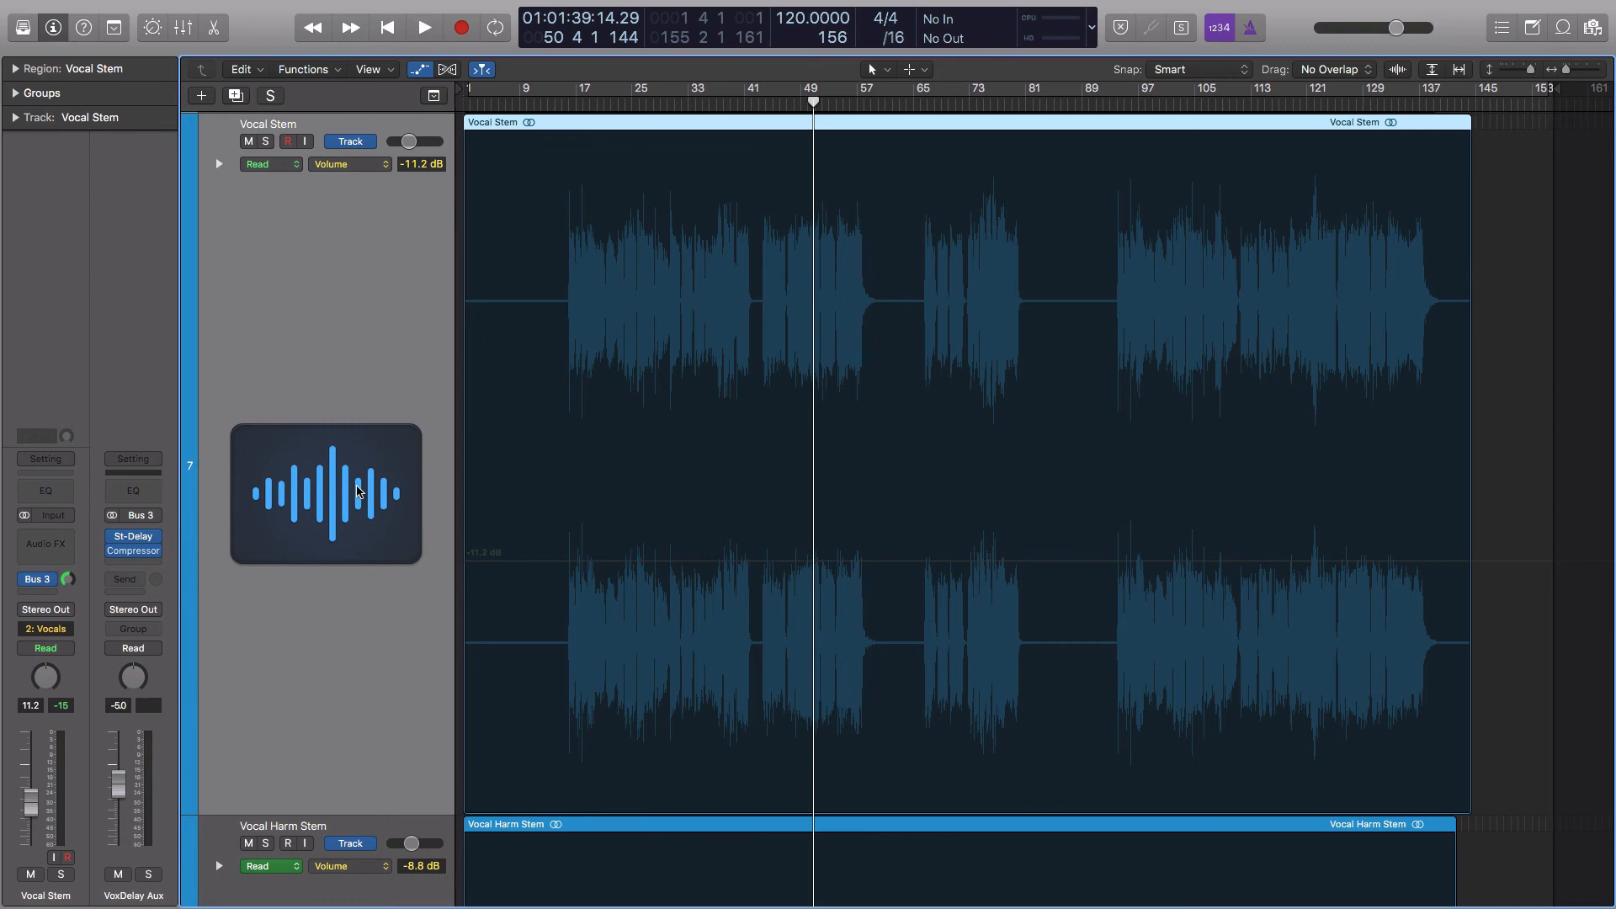
scroll(357, 493, down, 2)
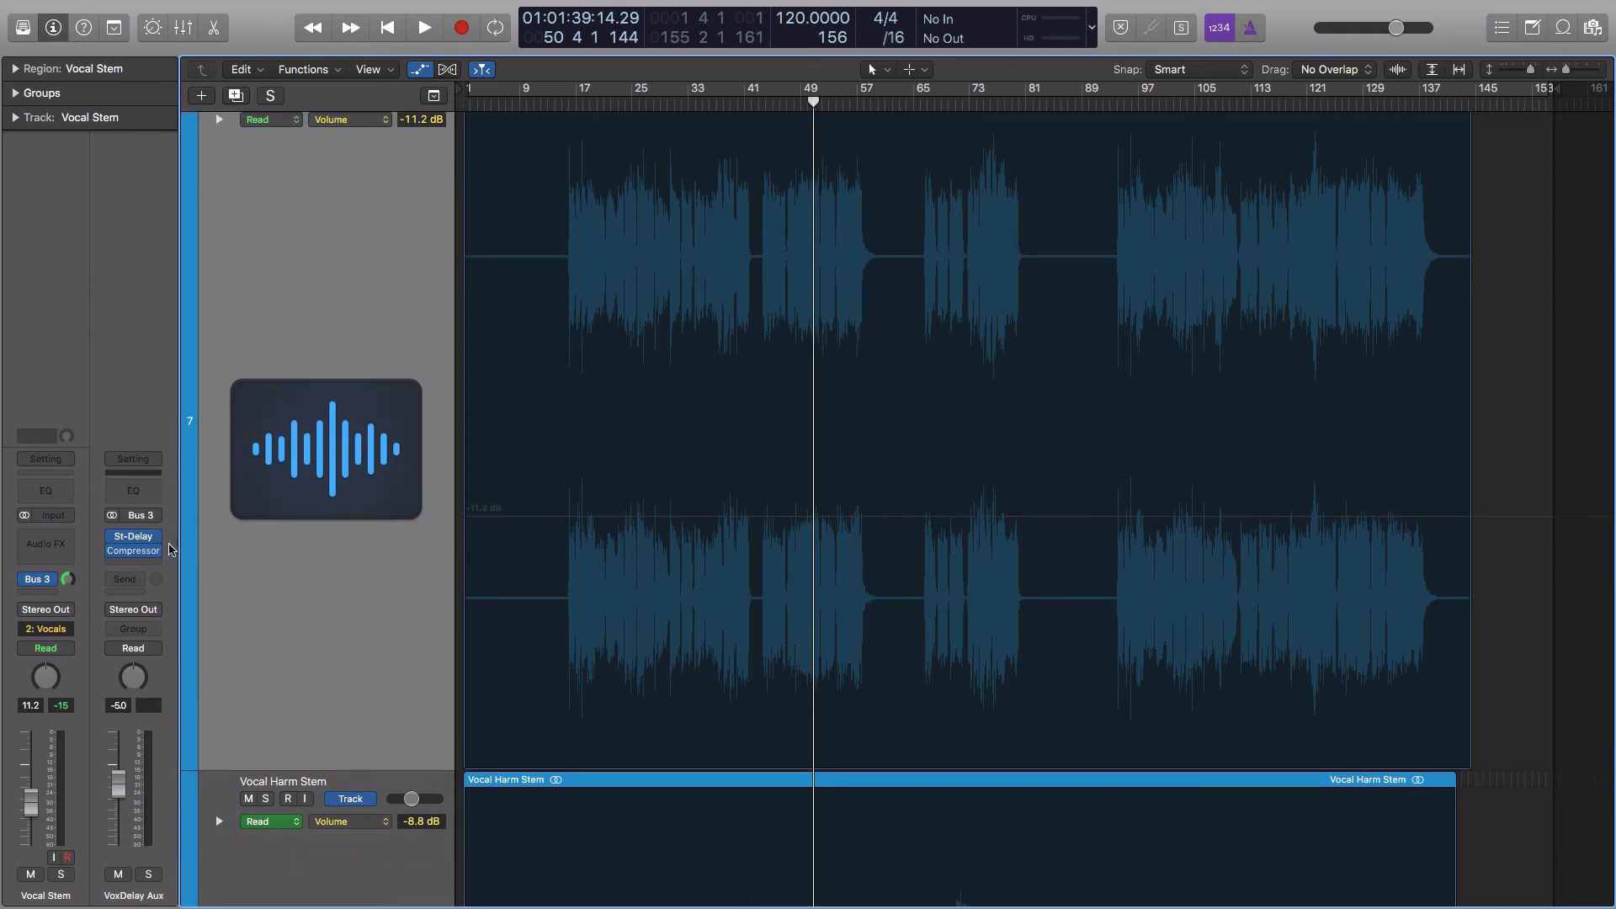
mouse_move(137, 557)
Select the Vocal Harm Stem track and examine its volume automation around bars 115 to 119
scroll(334, 466, down, 10)
scroll(330, 466, down, 15)
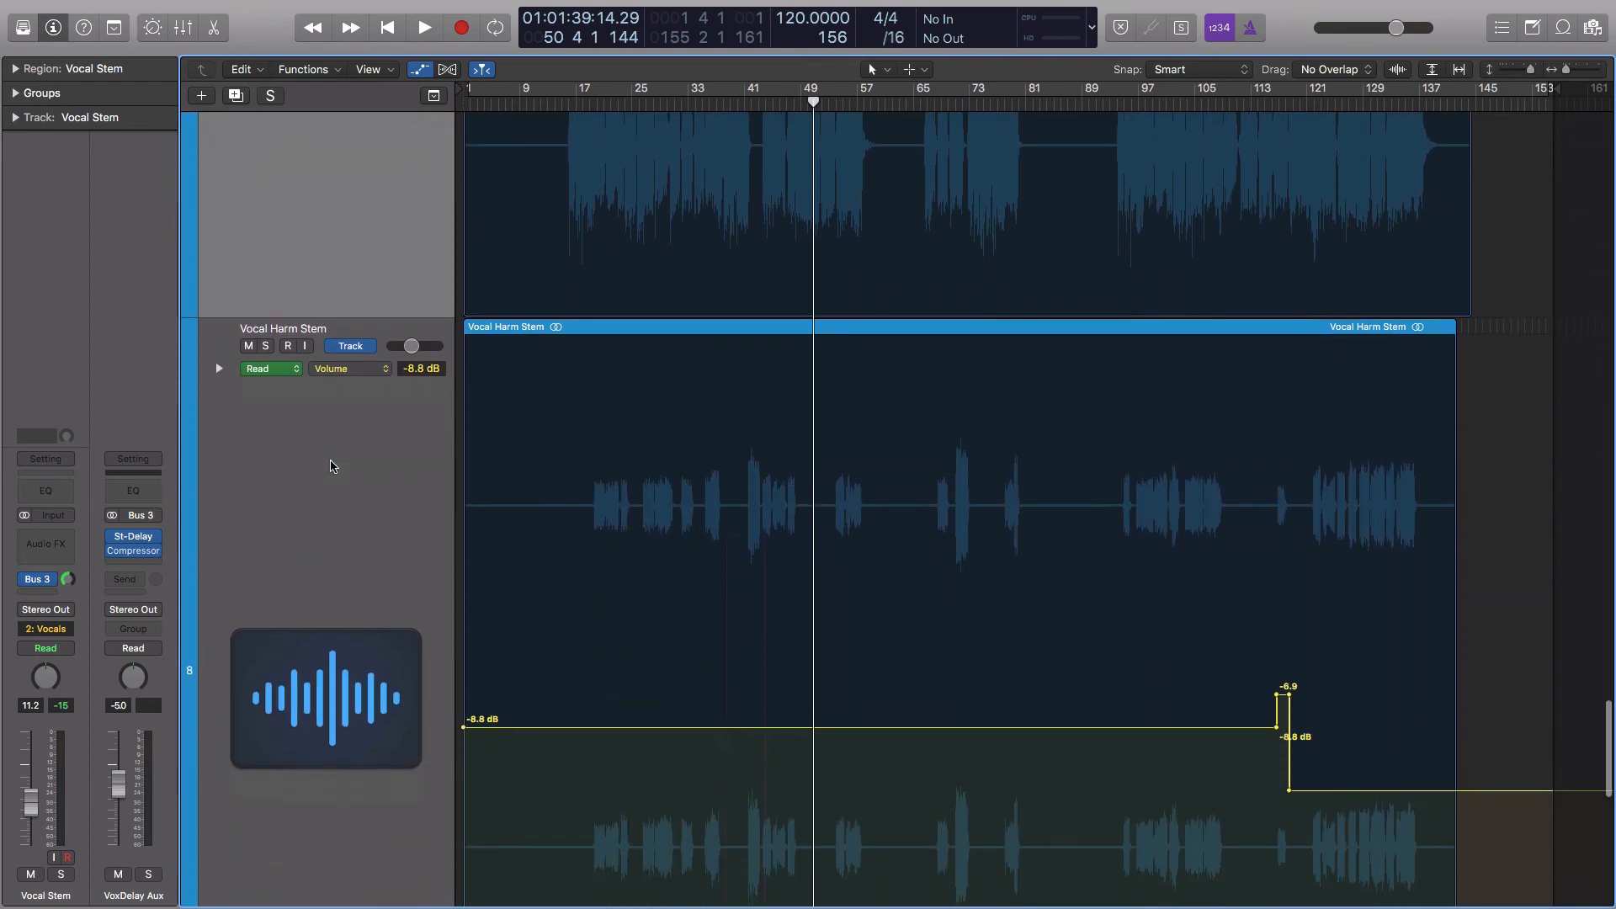
click(333, 465)
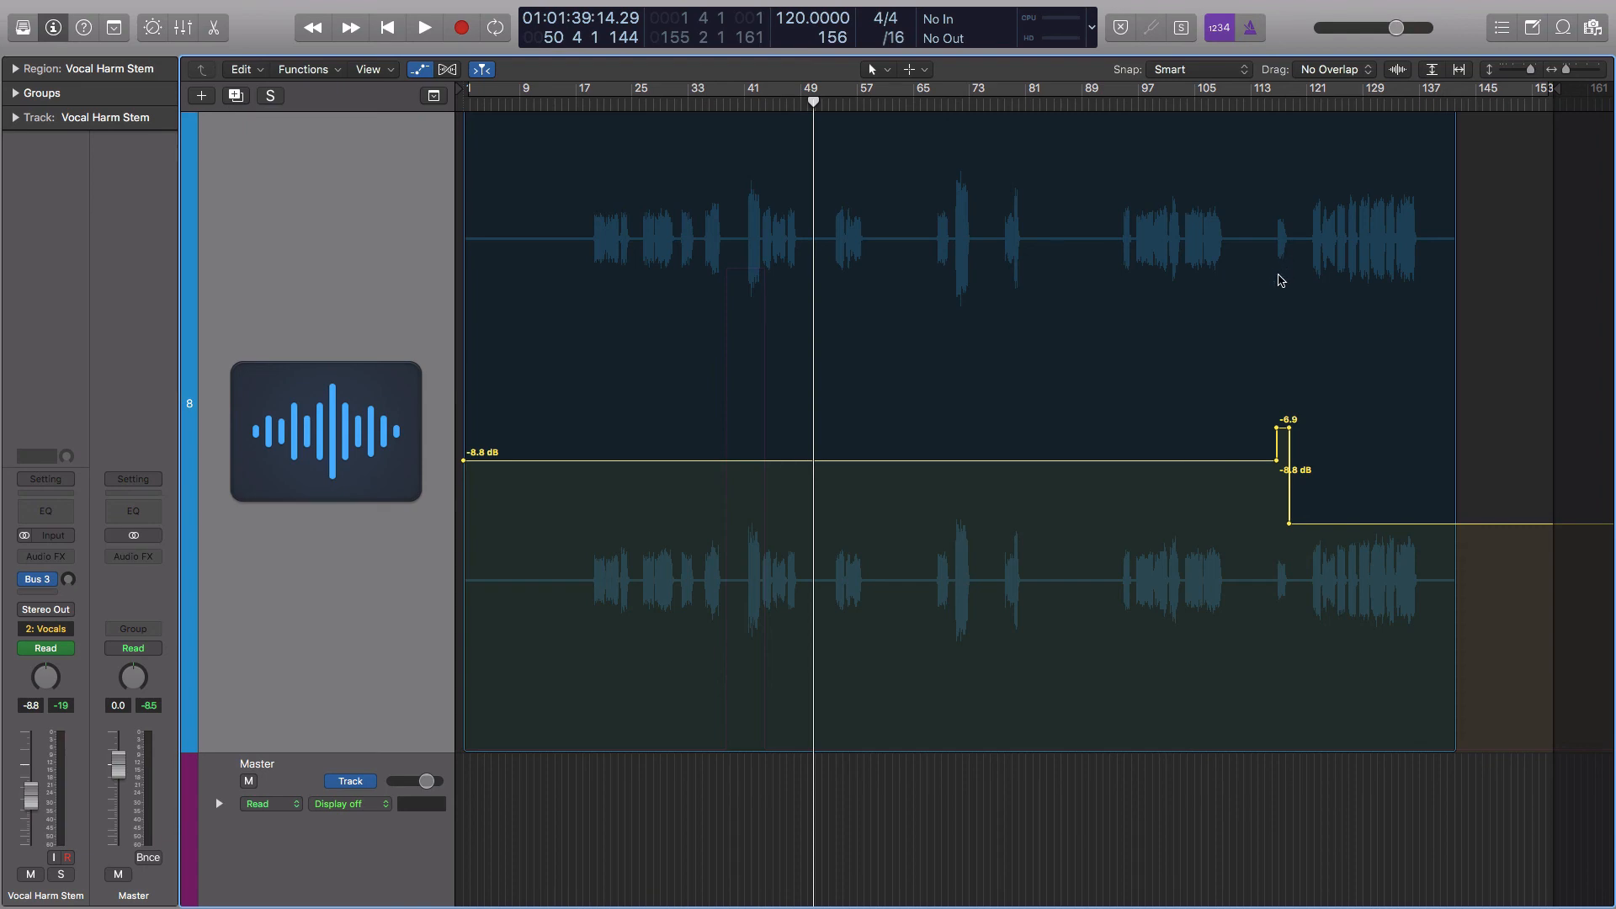
scroll(1280, 289, down, 1)
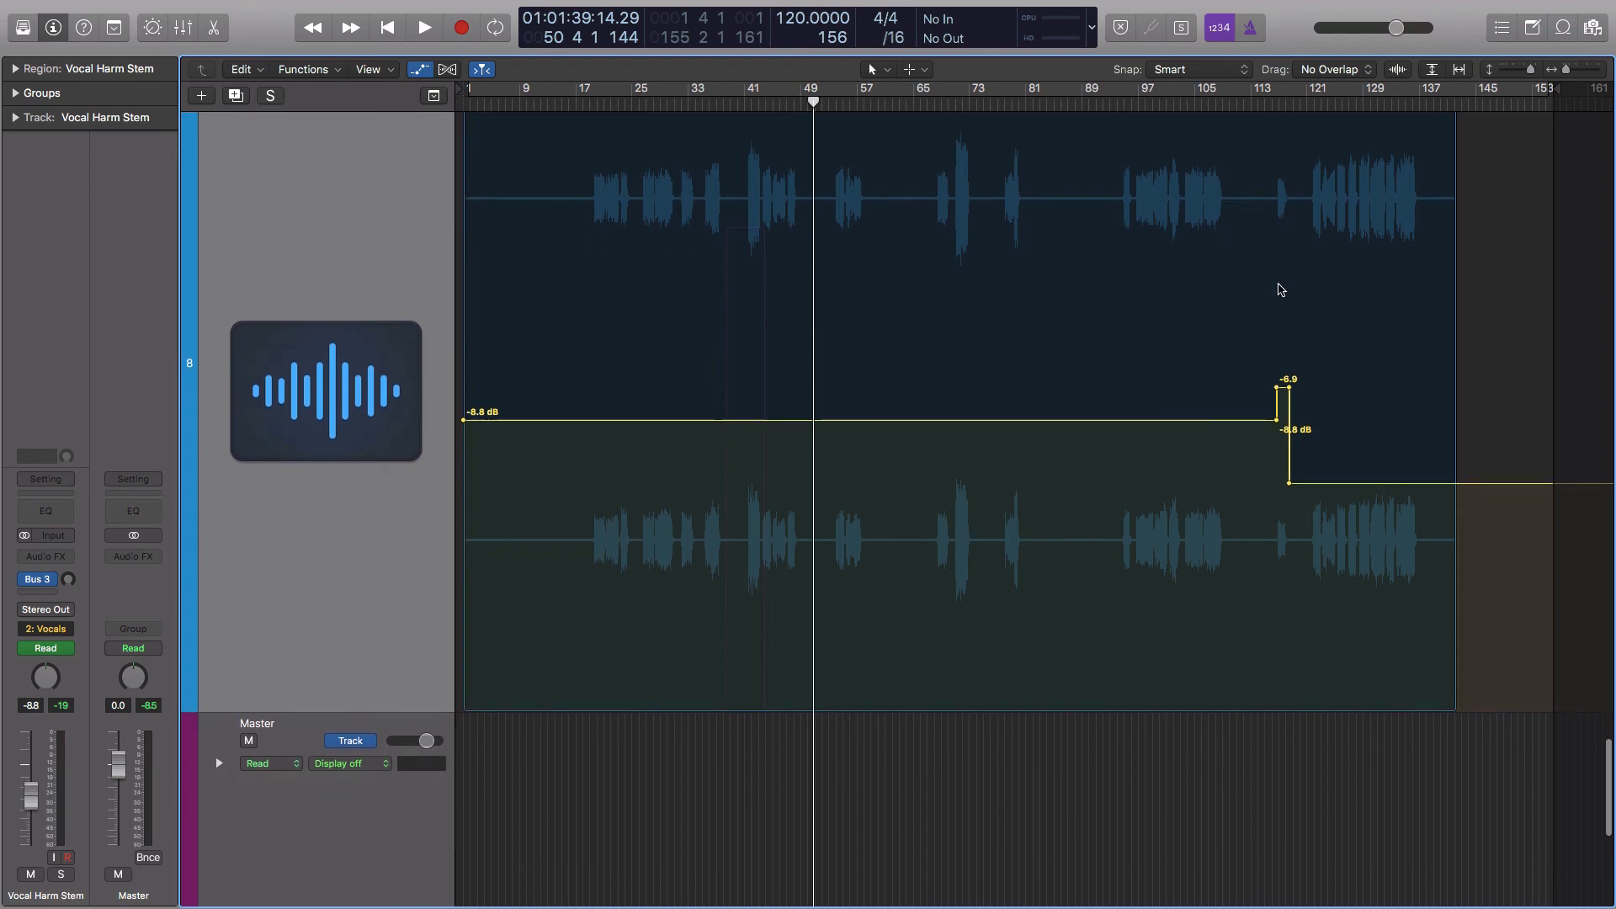
Return to the Drum Stem and select it, and display all stems at compact height with the automation lanes hidden
scroll(1280, 289, up, 5)
scroll(1280, 290, up, 10)
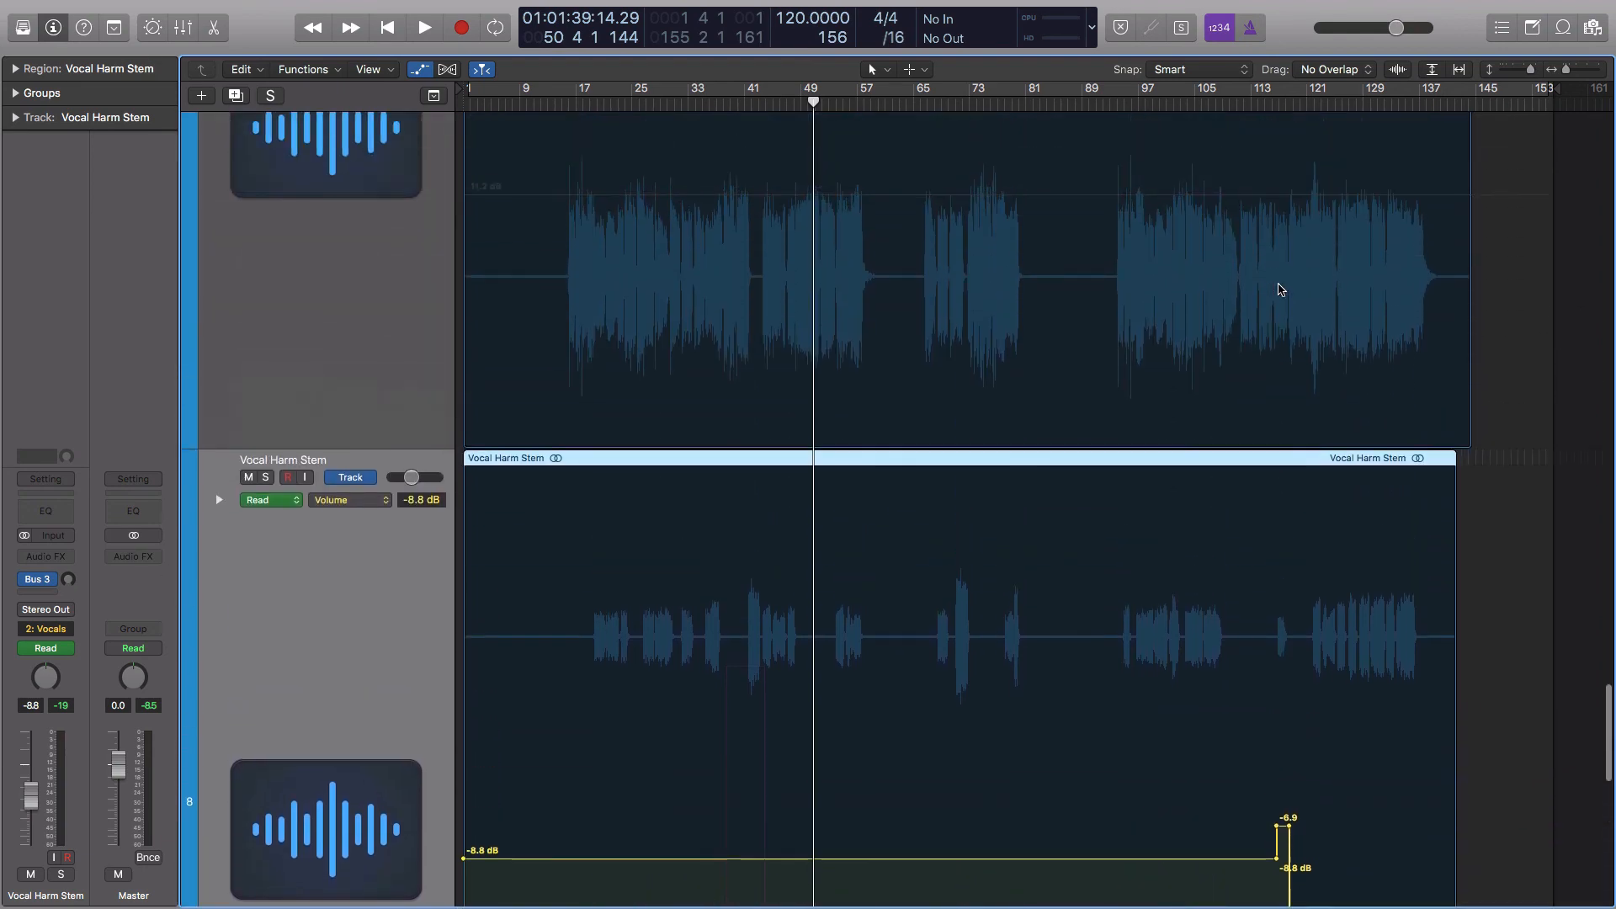
scroll(1280, 290, up, 10)
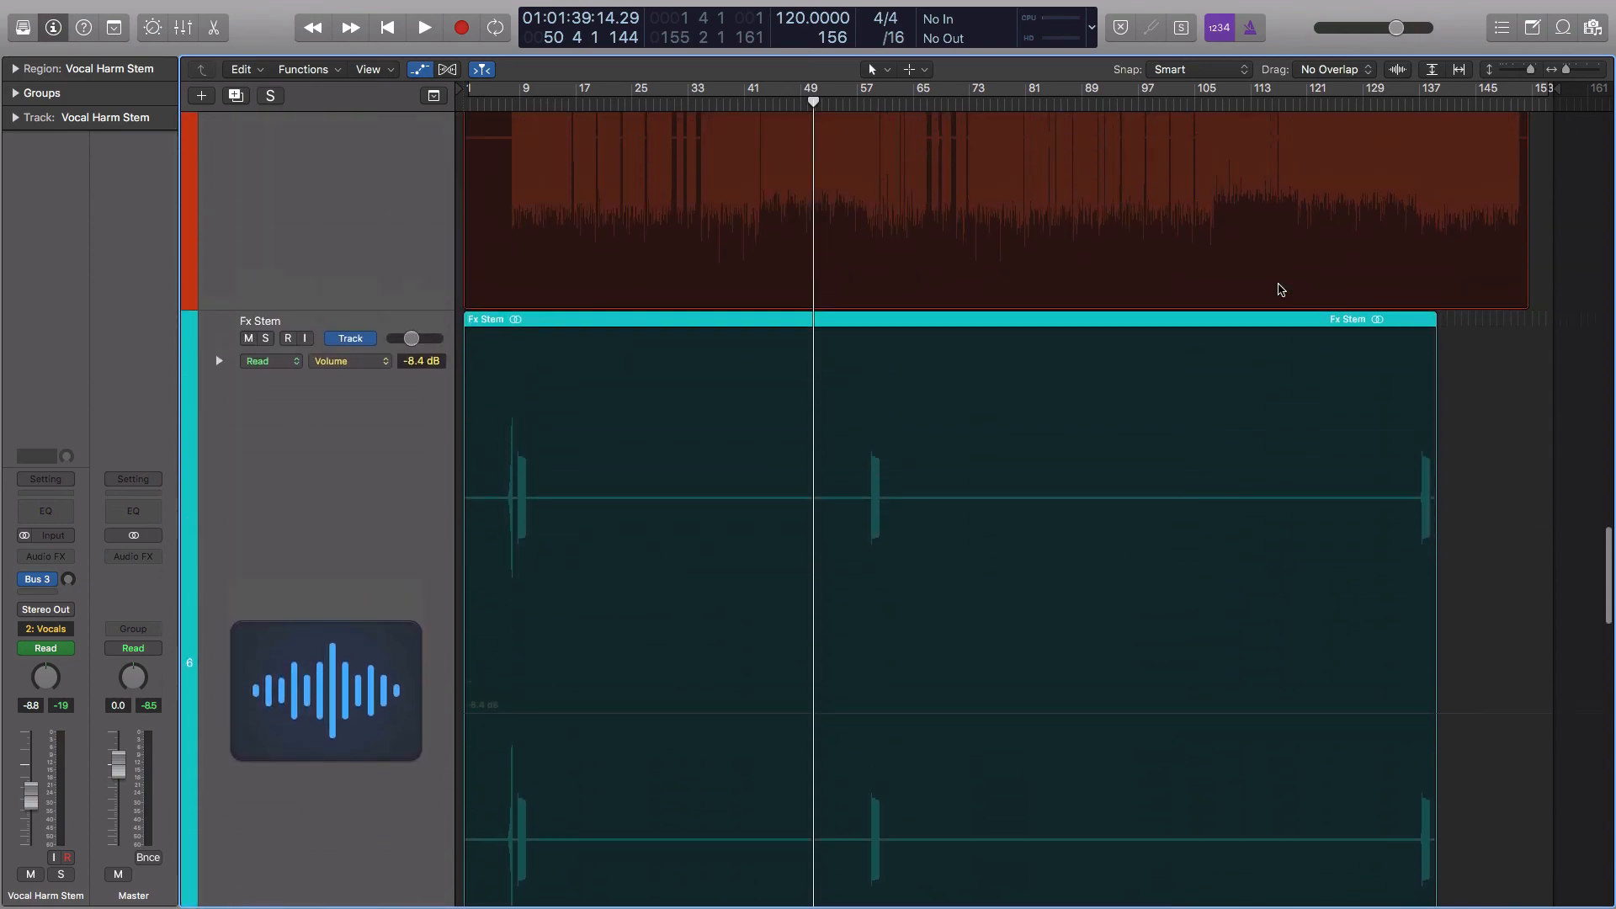
scroll(1281, 290, up, 15)
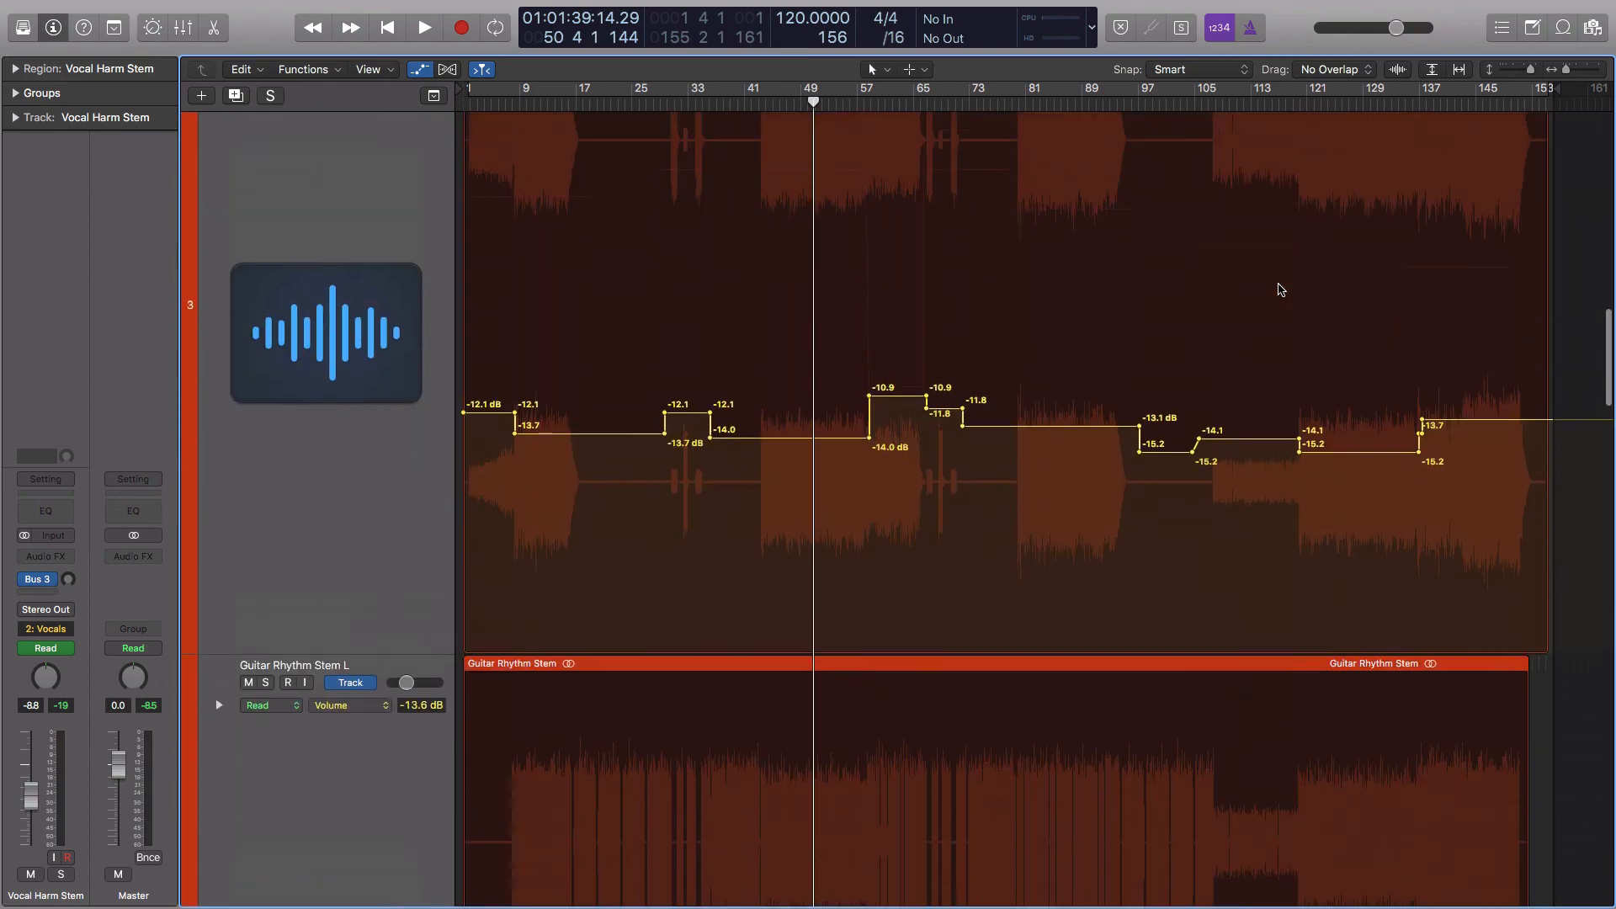
scroll(1281, 289, up, 3)
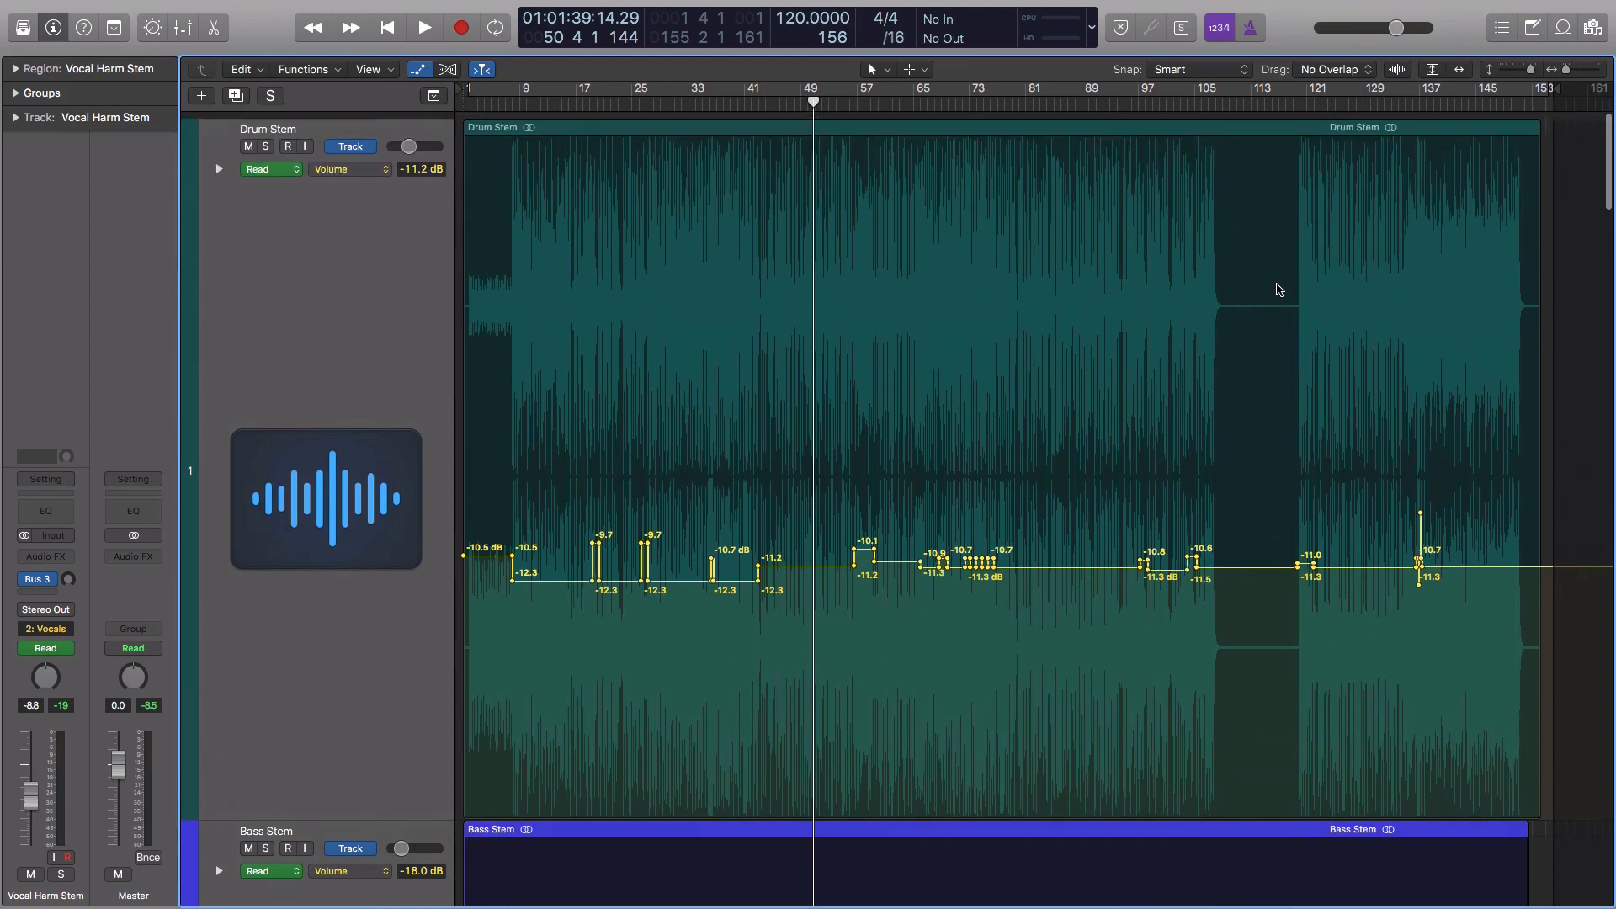
click(414, 260)
key(ctrl+z)
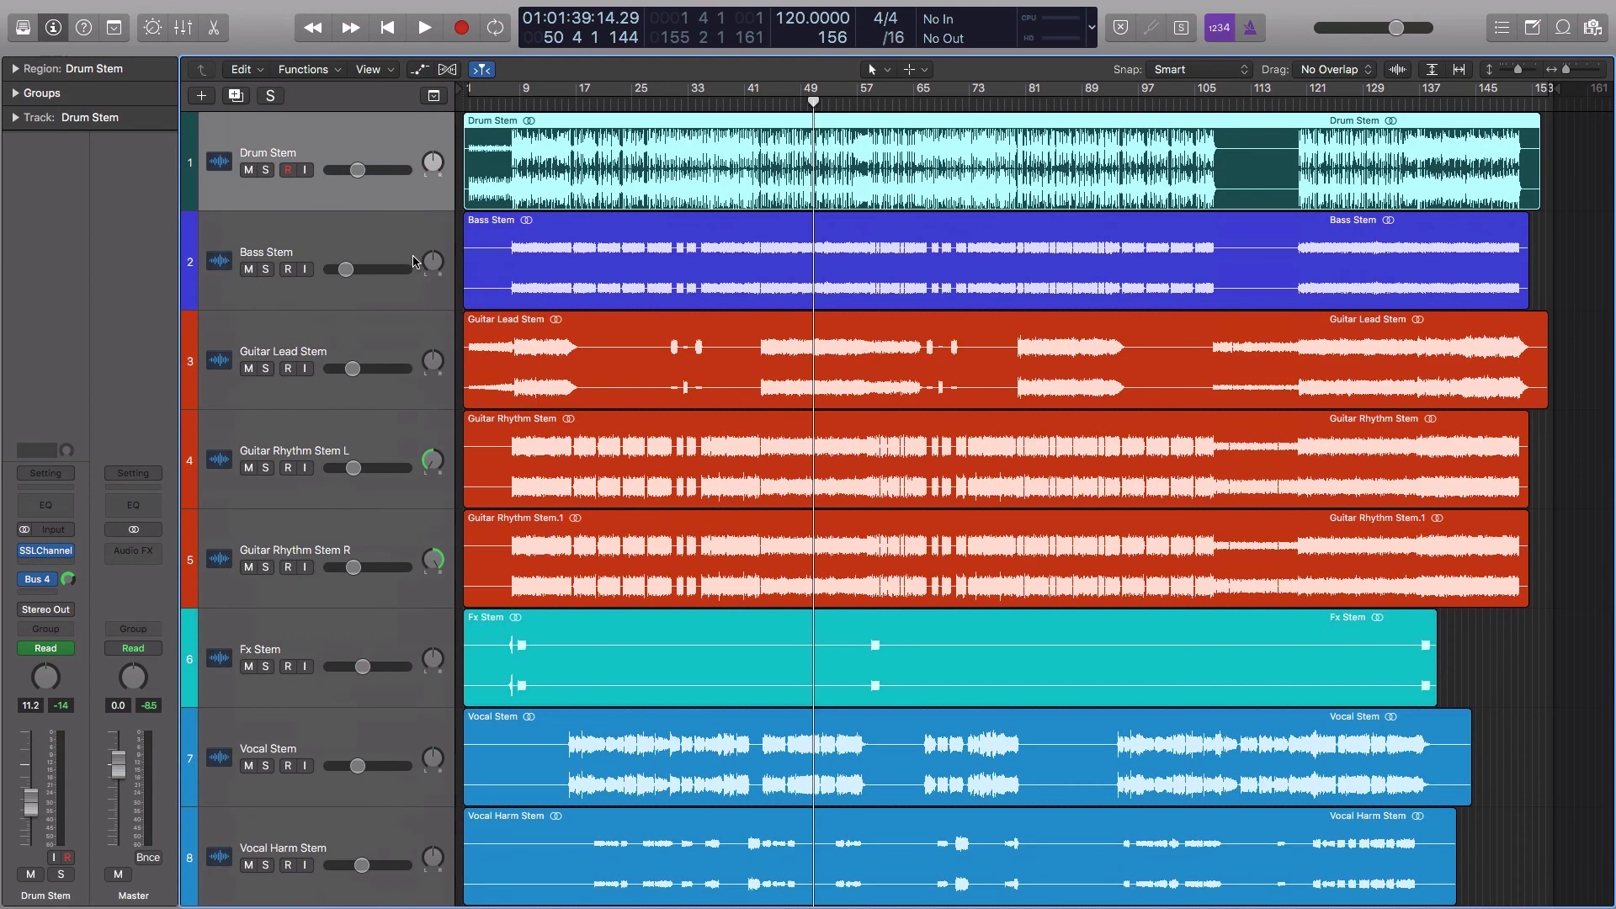